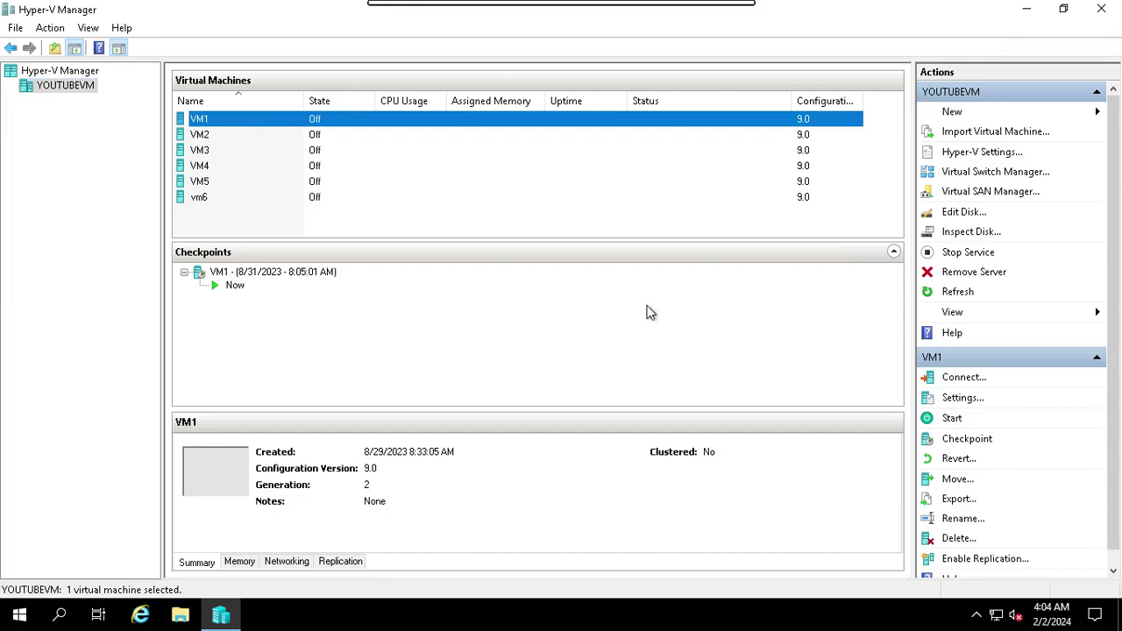
# Review VM2 and VM3 details, then connect to VM1 and start it
pyautogui.click(956, 461)
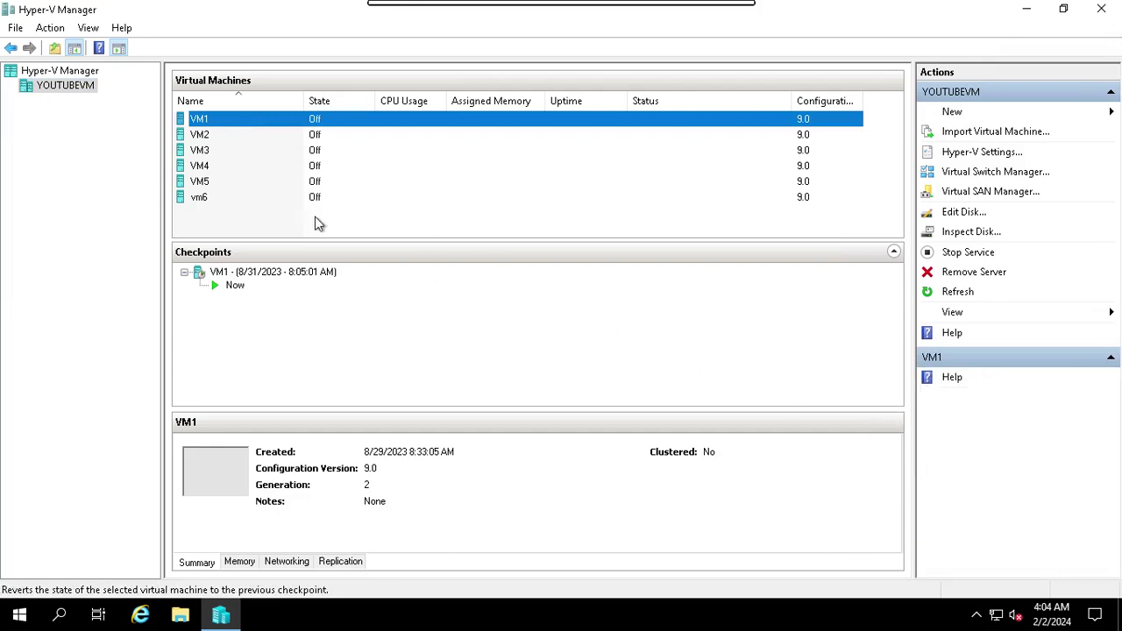
pyautogui.click(219, 142)
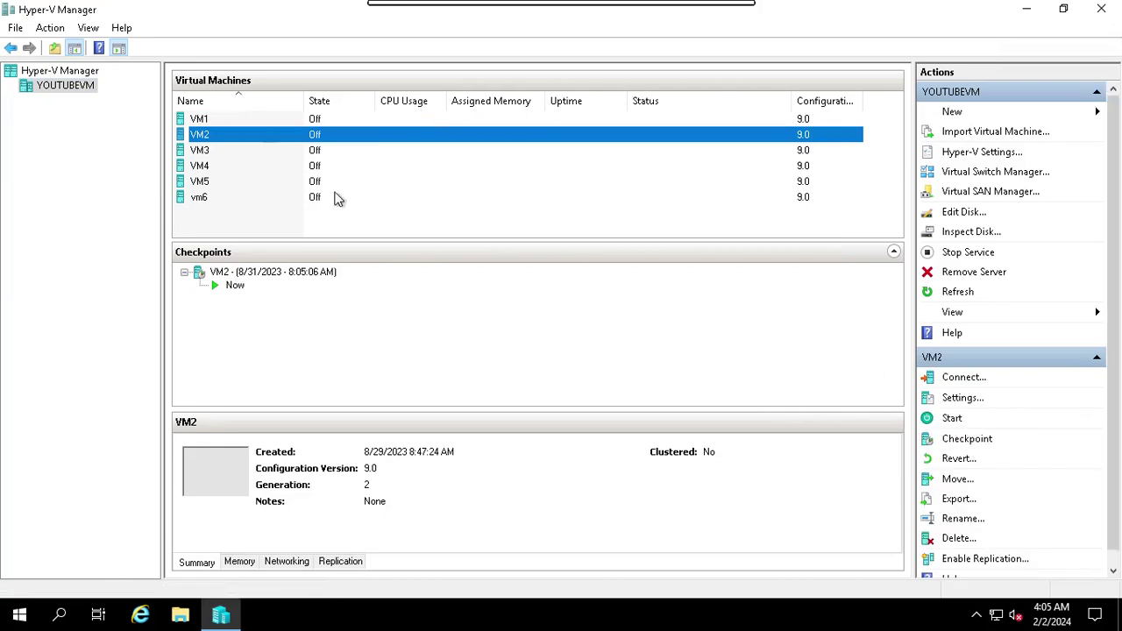
pyautogui.click(225, 155)
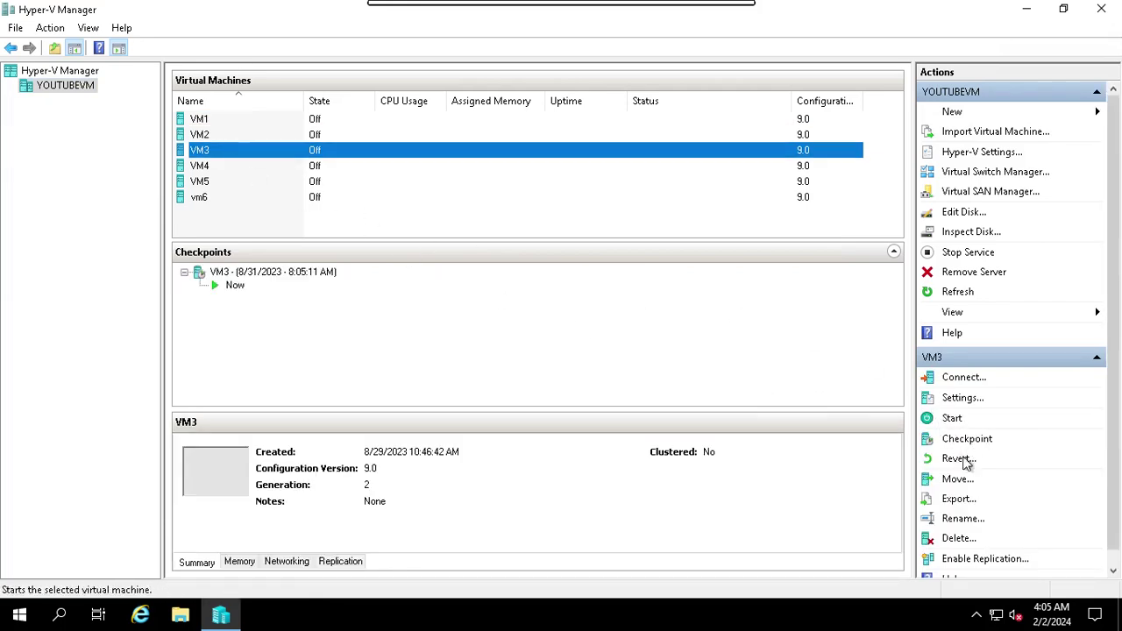
pyautogui.click(213, 120)
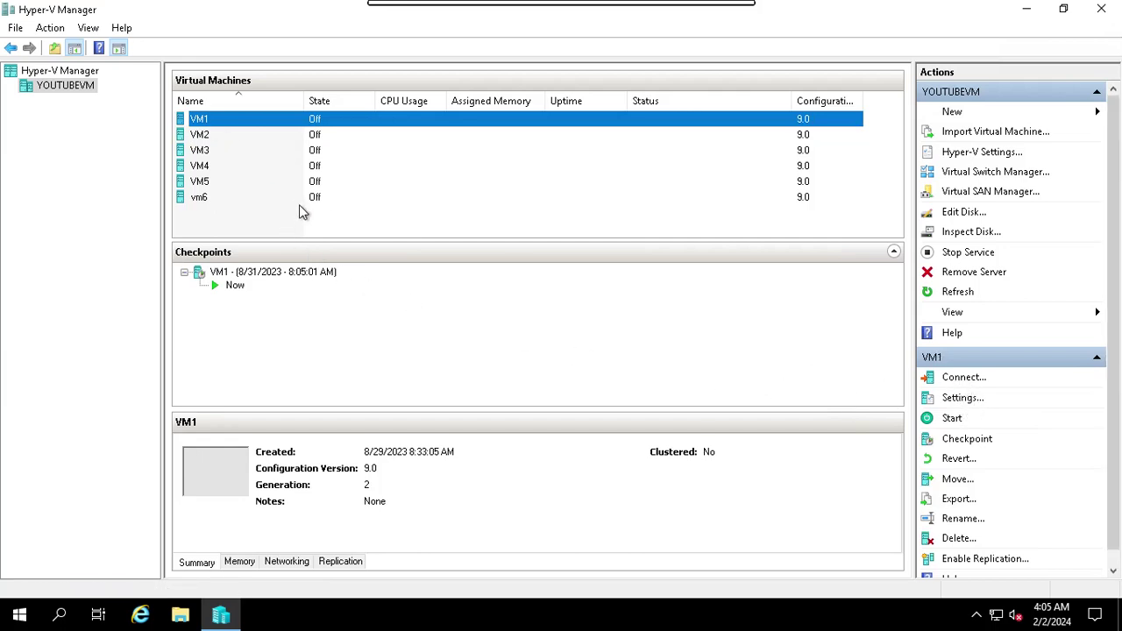
pyautogui.press('Return')
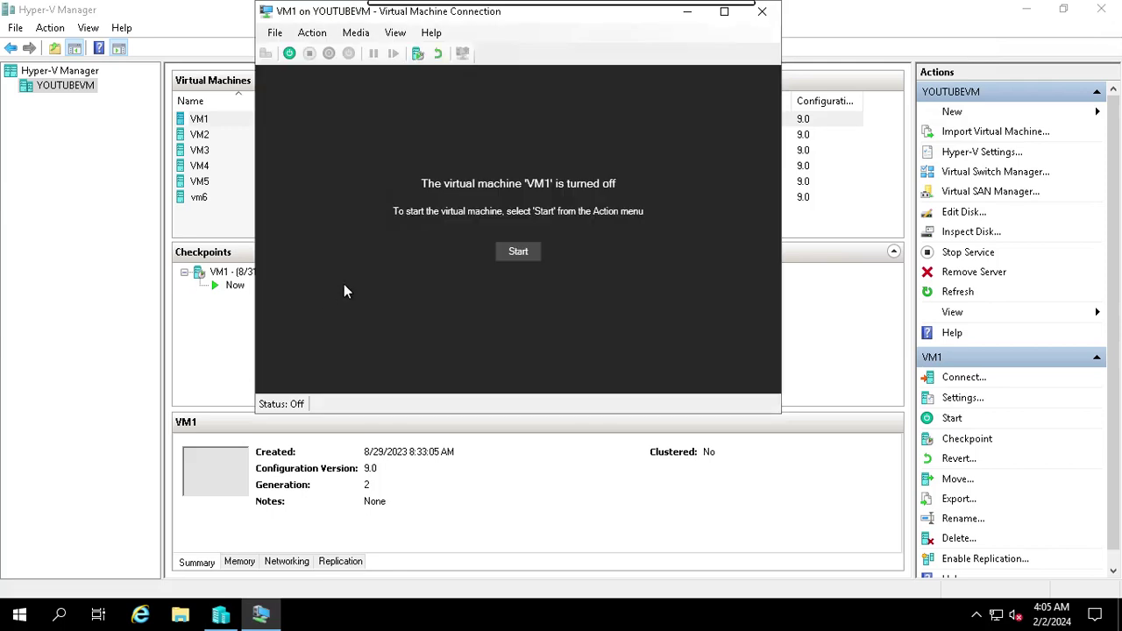
pyautogui.click(525, 254)
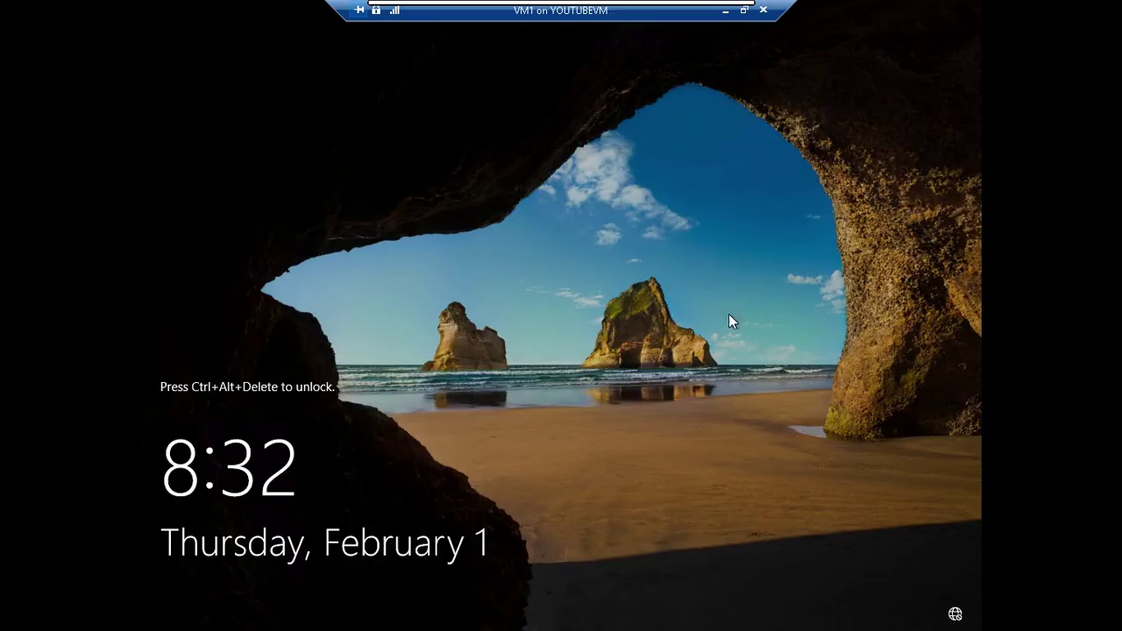
# Sign in to VM1 as the domain administrator and minimize its connection window
pyautogui.click(744, 10)
pyautogui.click(266, 54)
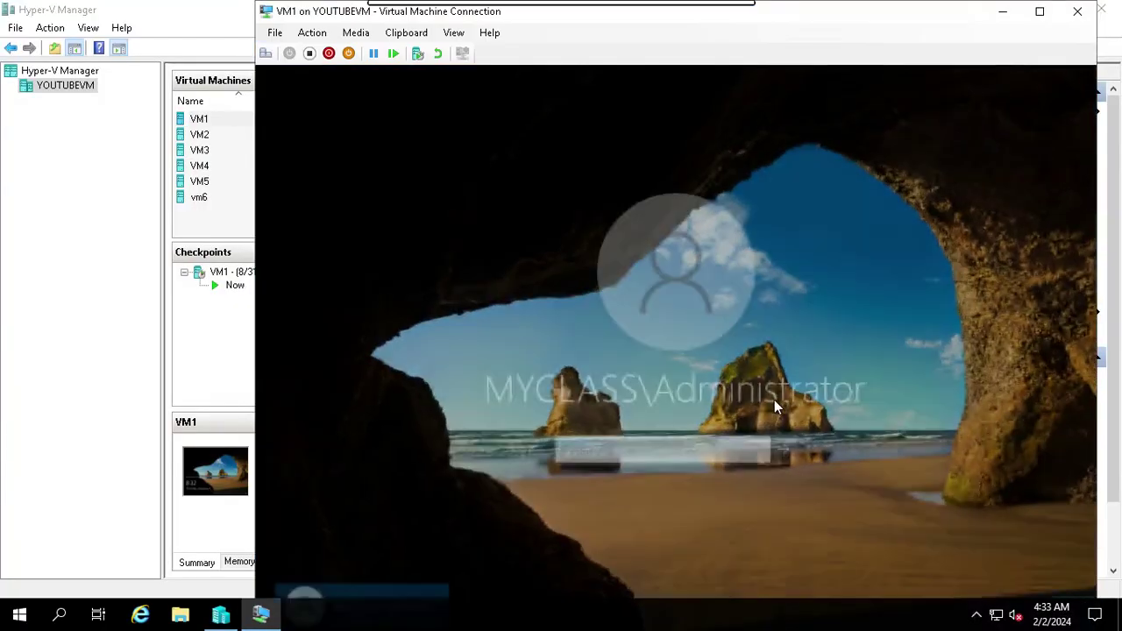
pyautogui.write('Pa$$w0rd')
pyautogui.press('Return')
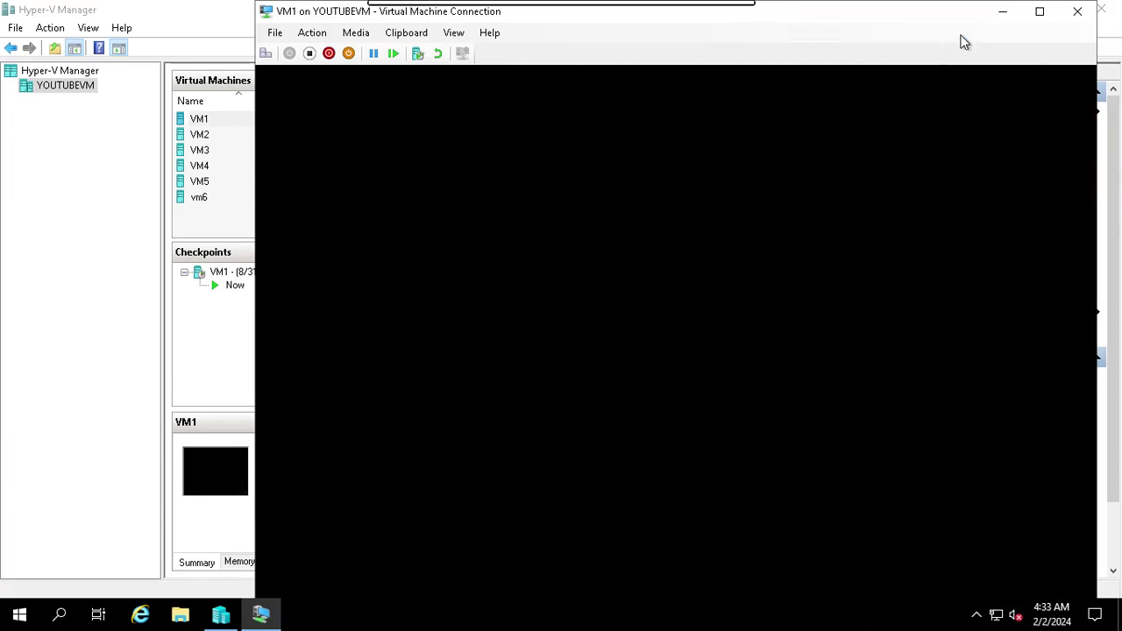
pyautogui.click(1005, 18)
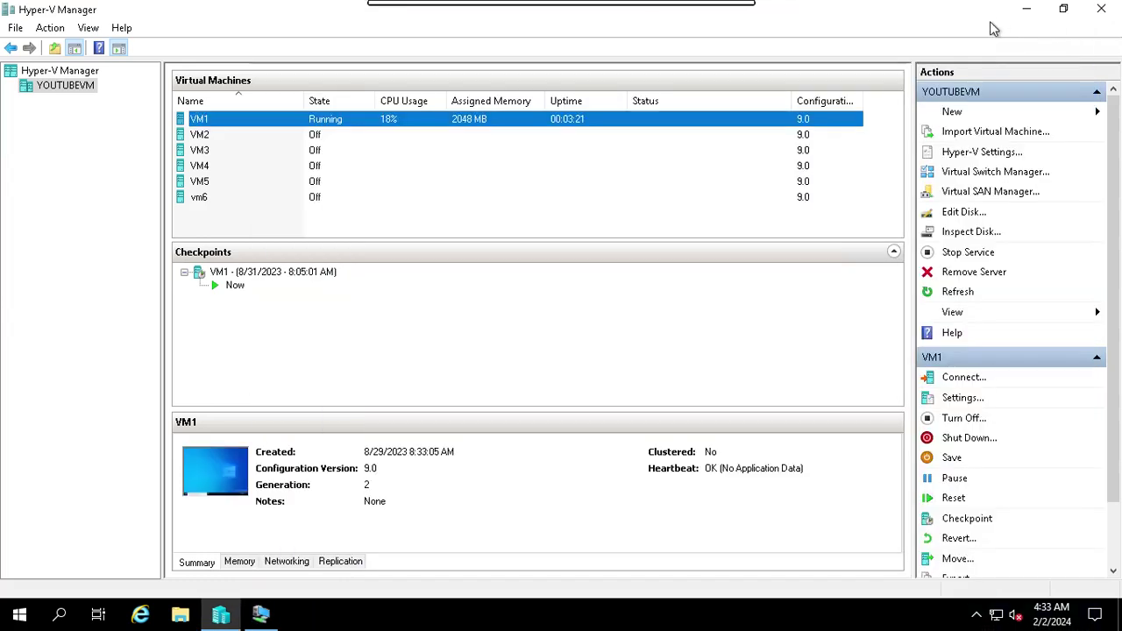
# Start VM2 and VM3 from the Actions pane, then open VM2's connection window
pyautogui.click(321, 138)
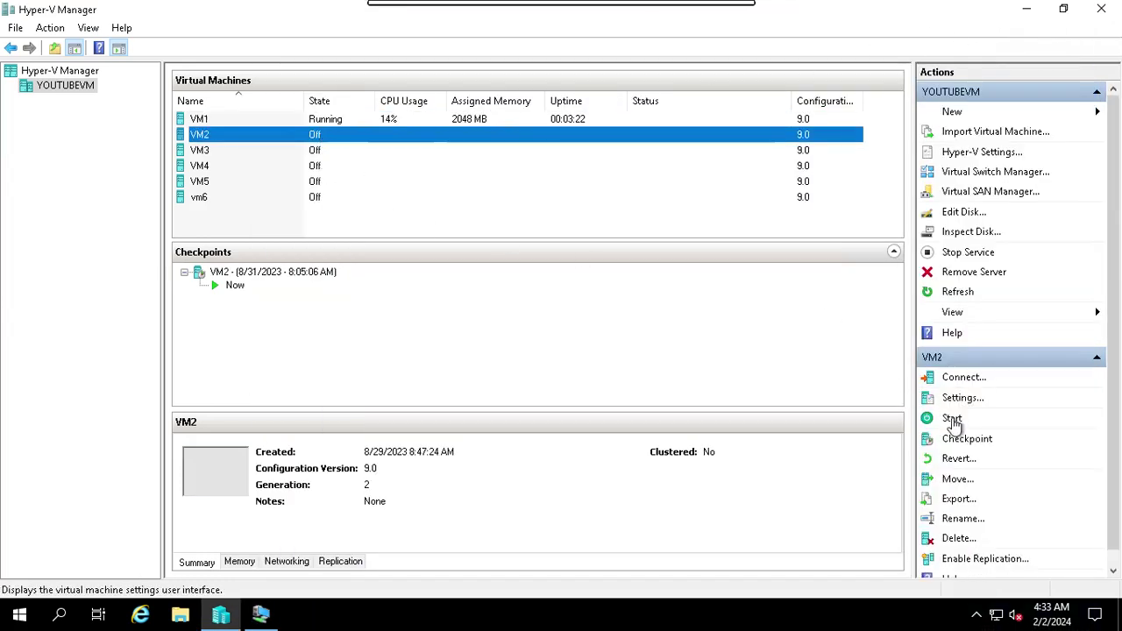
pyautogui.click(952, 421)
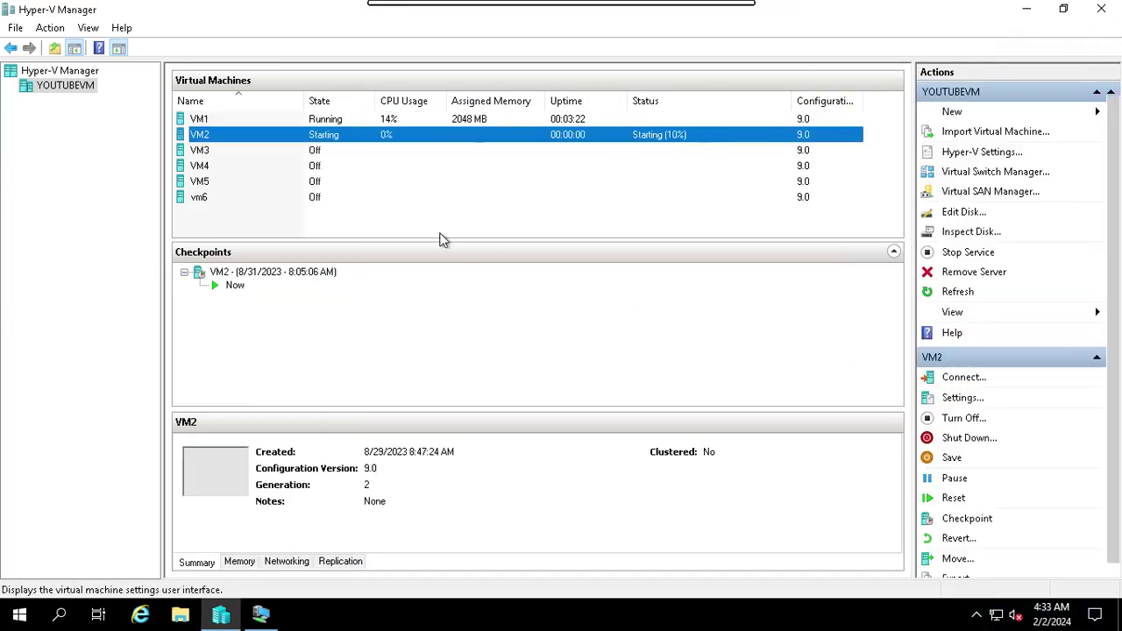
pyautogui.click(321, 154)
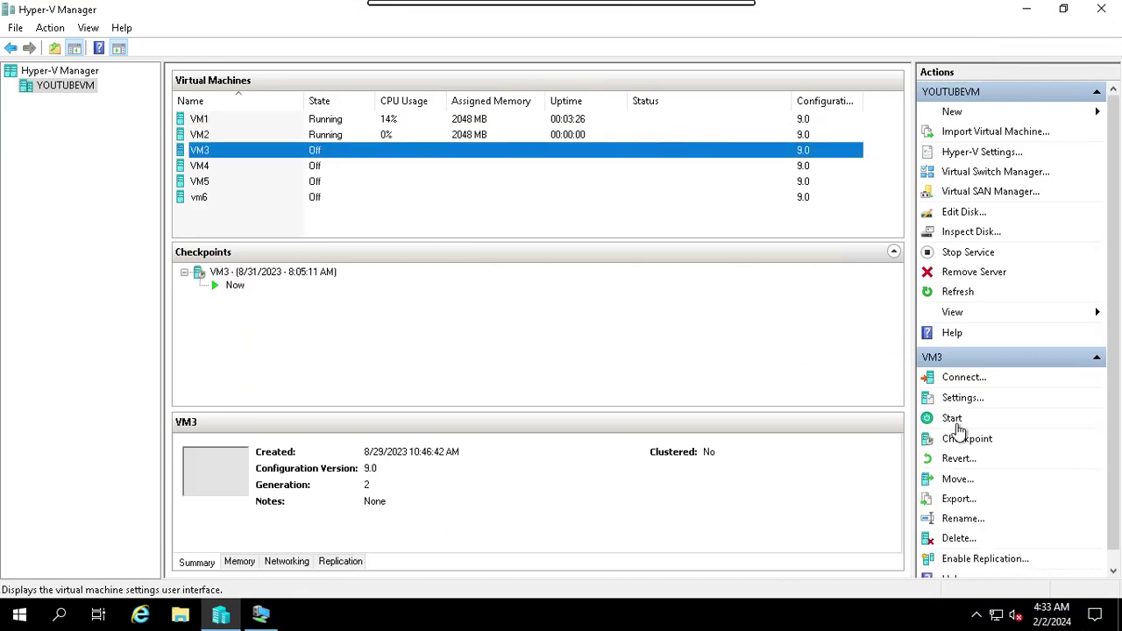
pyautogui.click(959, 422)
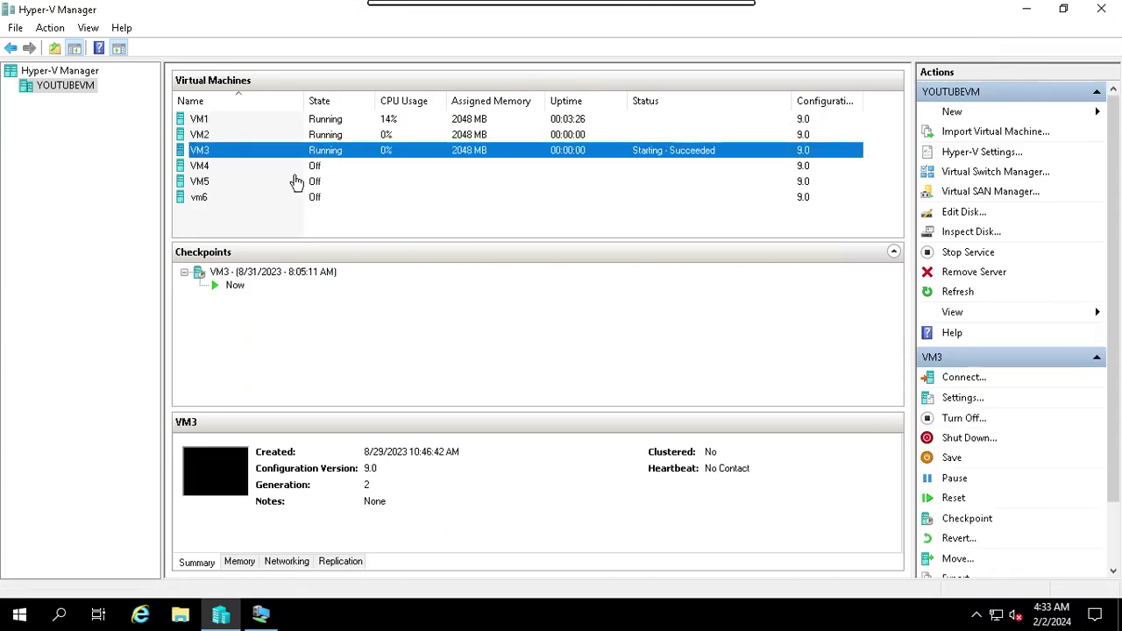
pyautogui.click(338, 137)
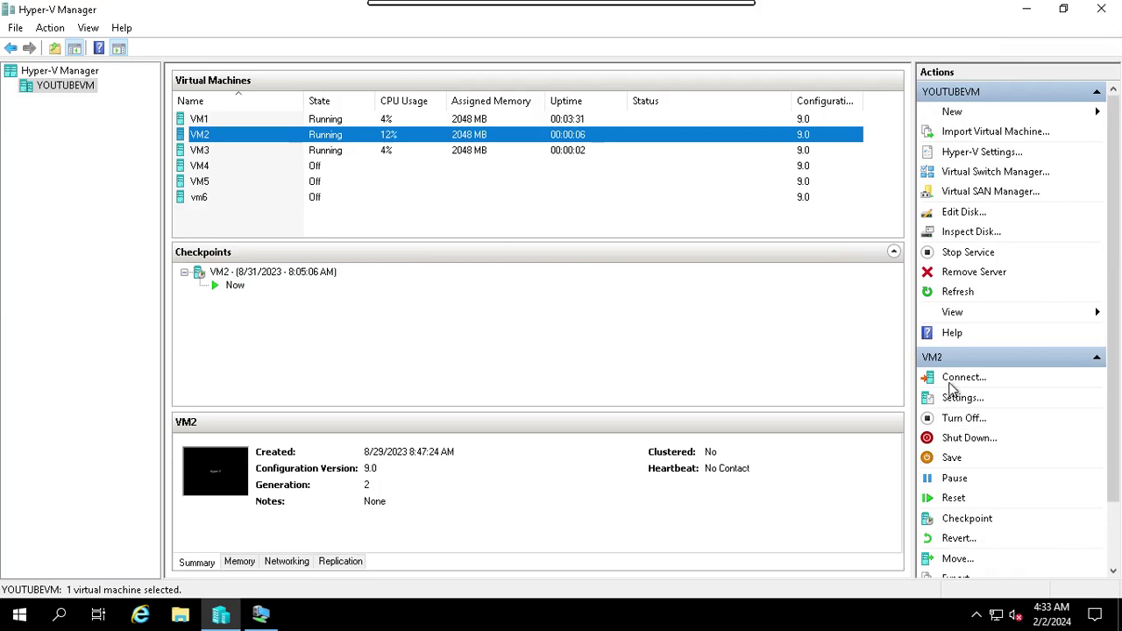
pyautogui.click(961, 386)
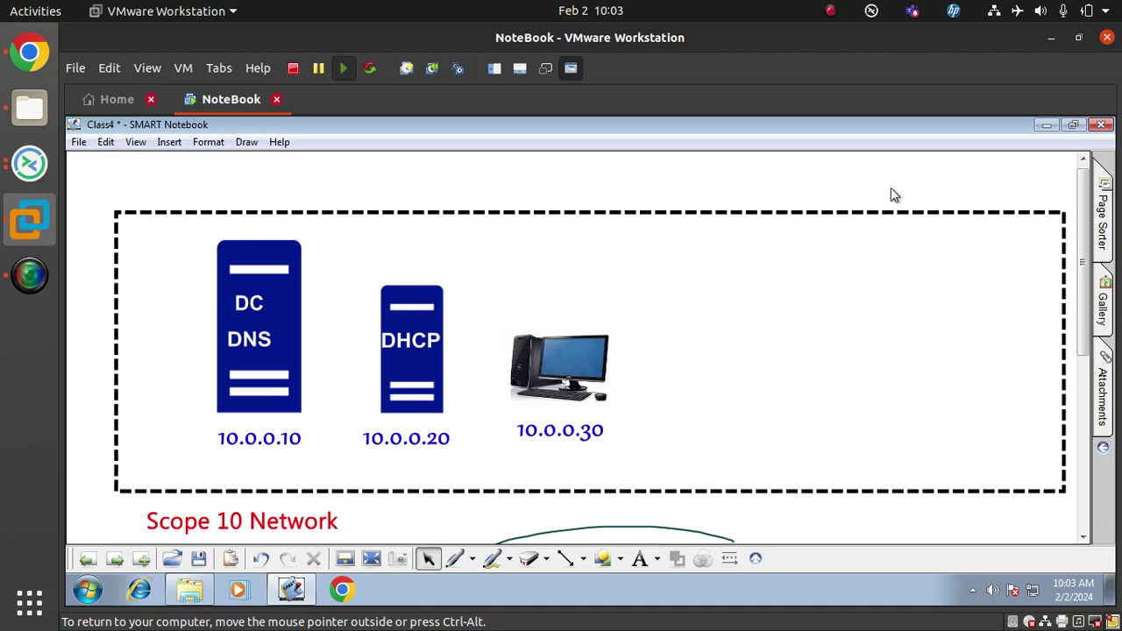
# Centre the DC and DNS labels on their server and pick the Segoe UI Symbol 18 text style
pyautogui.moveTo(251, 304); pyautogui.dragTo(263, 302)
pyautogui.moveTo(256, 345); pyautogui.dragTo(263, 344)
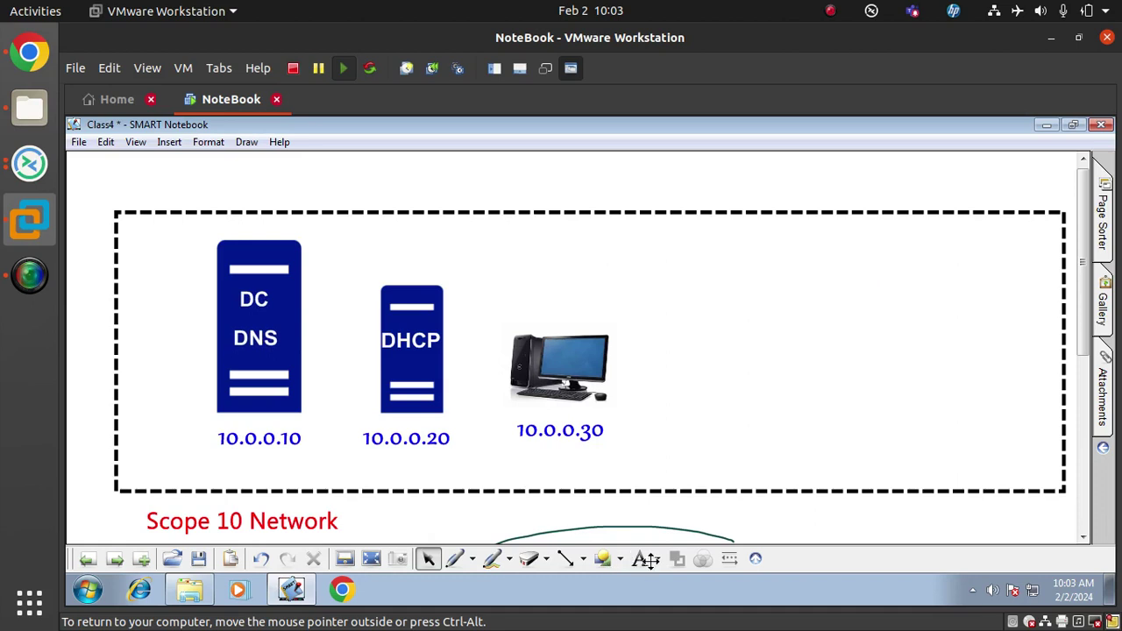
pyautogui.click(657, 560)
pyautogui.click(695, 342)
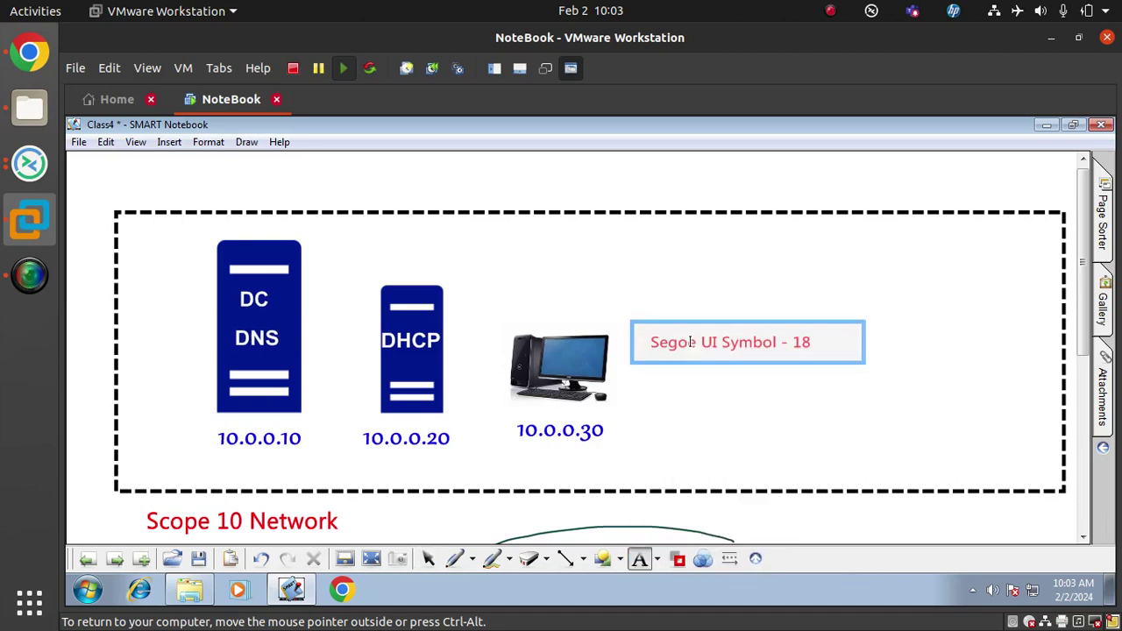
# Add a myclass.com title above the dashed network frame and shift it left
pyautogui.click(443, 187)
pyautogui.write('myc')
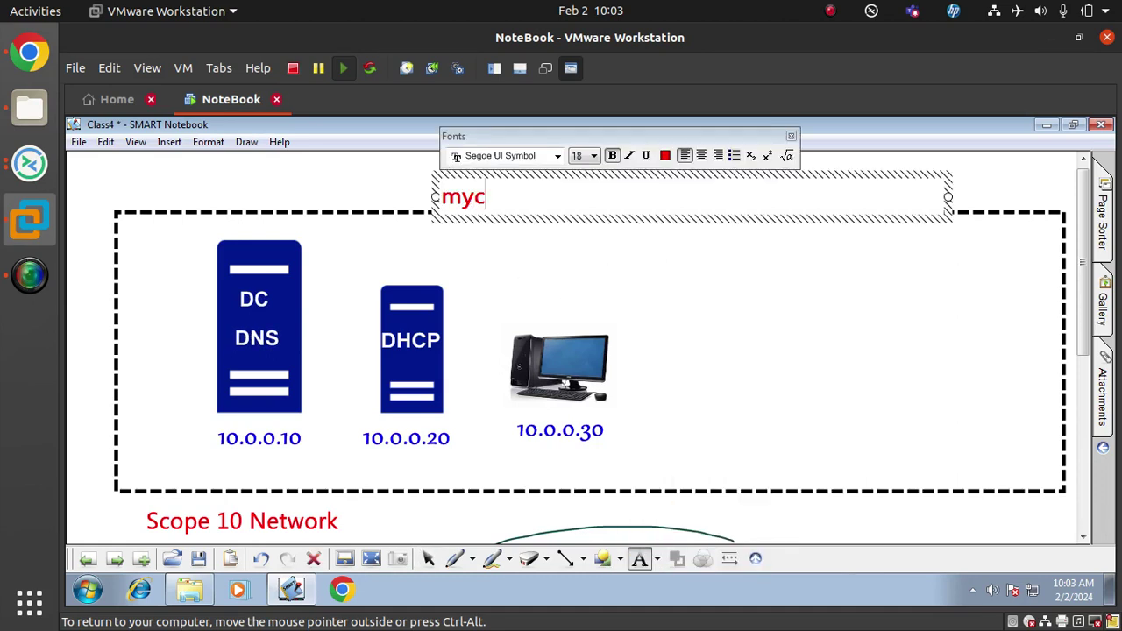
pyautogui.write('lass.com')
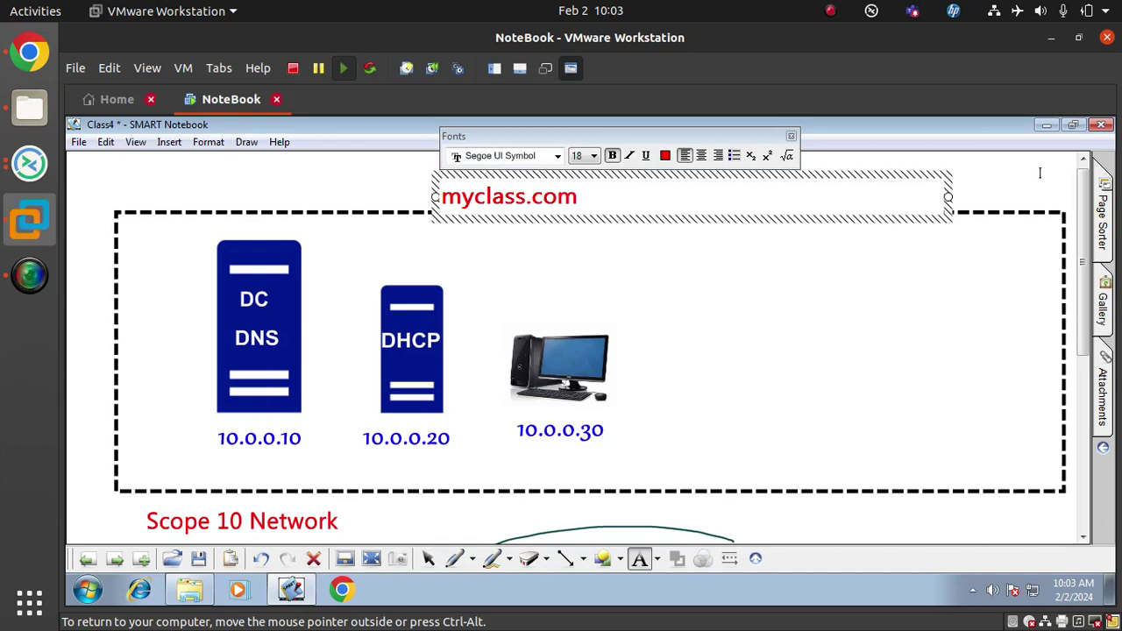
pyautogui.click(1040, 173)
pyautogui.click(428, 559)
pyautogui.moveTo(491, 200); pyautogui.dragTo(158, 194)
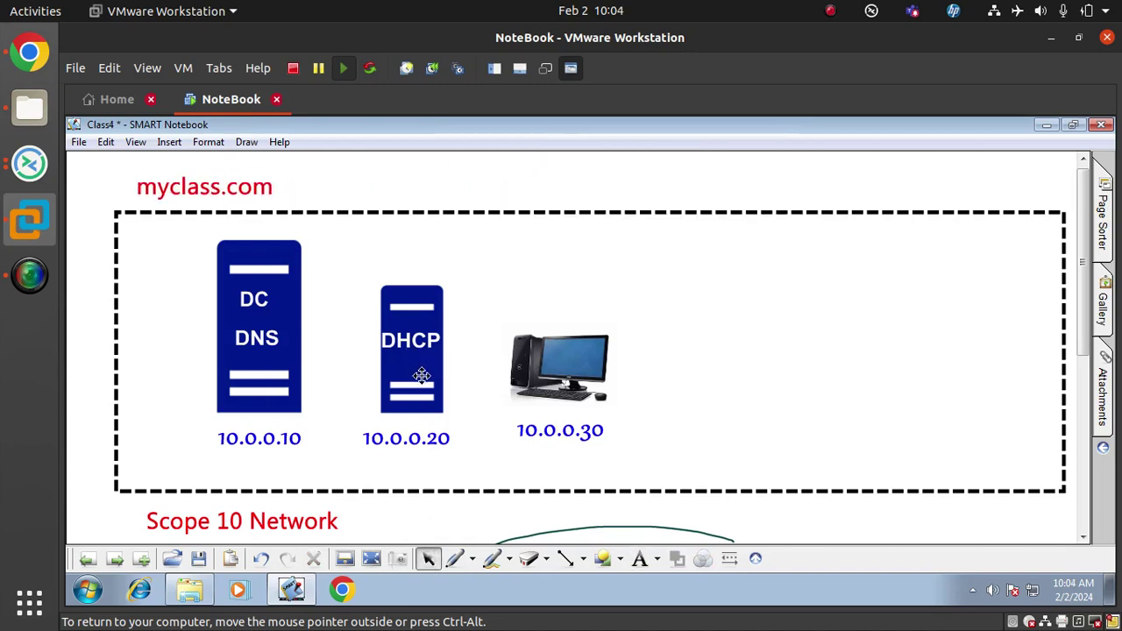
pyautogui.click(422, 375)
pyautogui.click(537, 176)
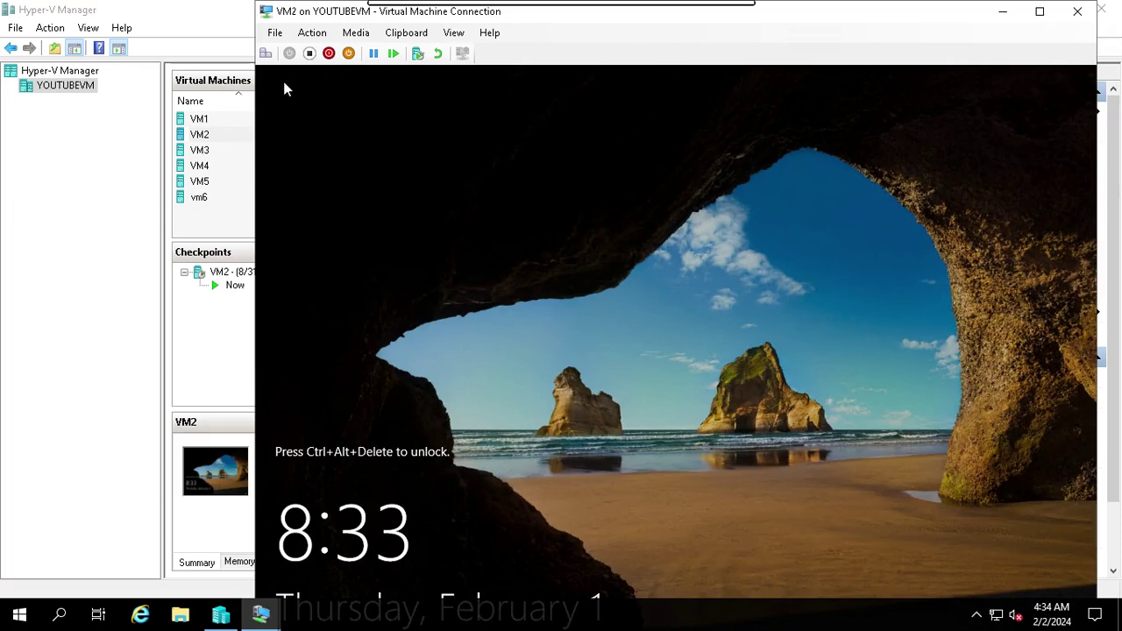
# Unlock VM2 with the Administrator password and show its session full screen
pyautogui.click(266, 54)
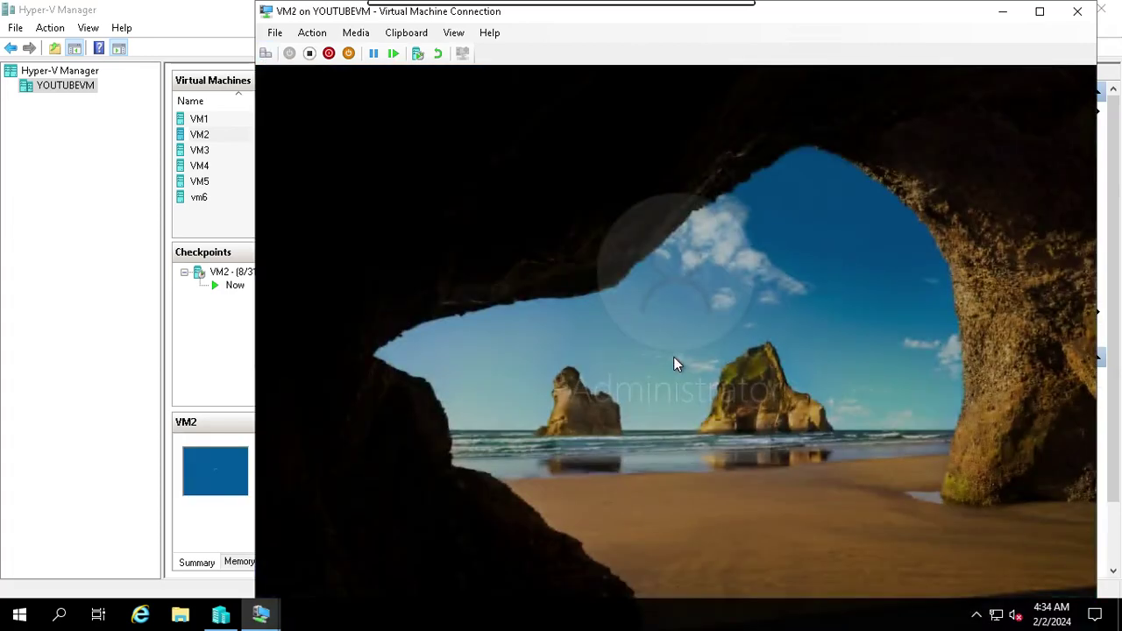
pyautogui.write('*******')
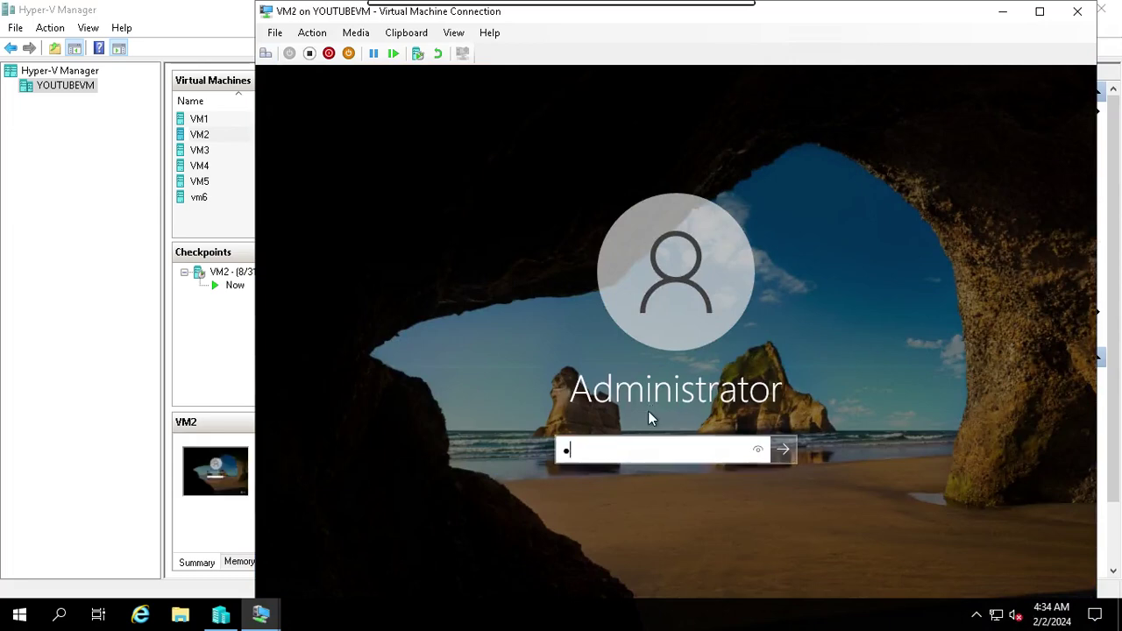
pyautogui.press('Return')
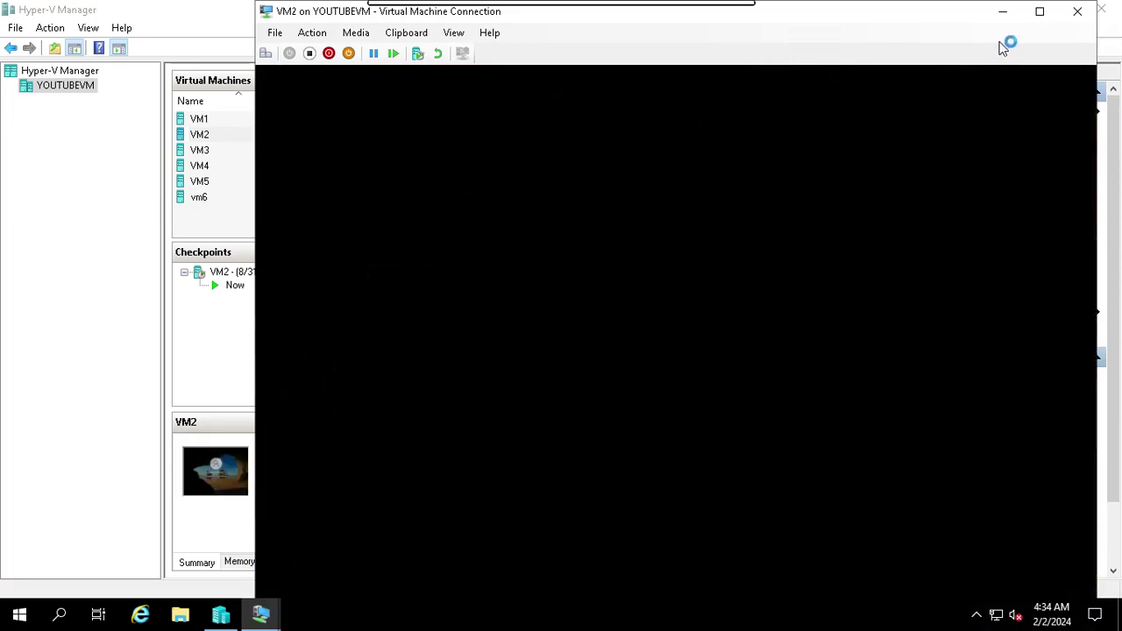
pyautogui.click(1040, 13)
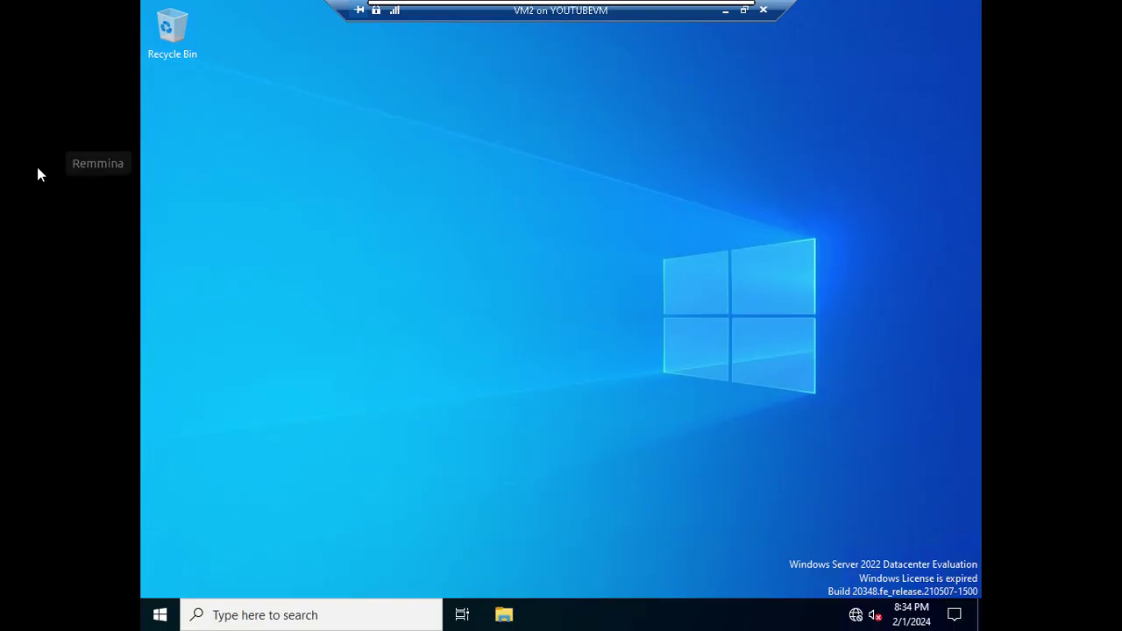
# Run ipconfig in a VM2 Command Prompt, confirming 10.0.0.20 with mask 255.0.0.0
pyautogui.click(37, 166)
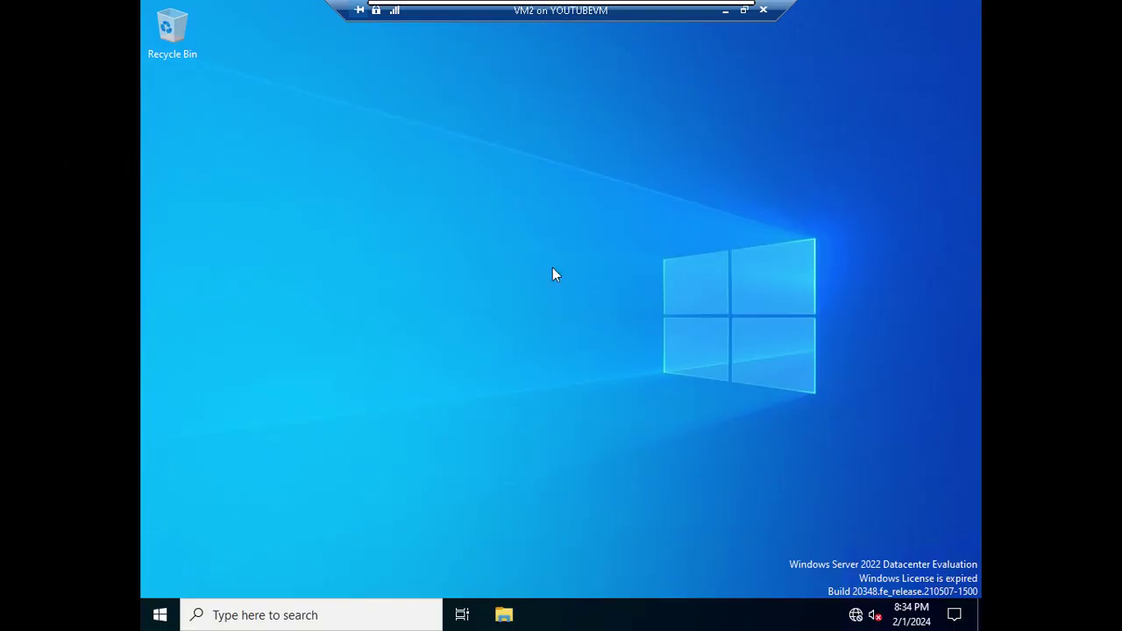
pyautogui.click(160, 616)
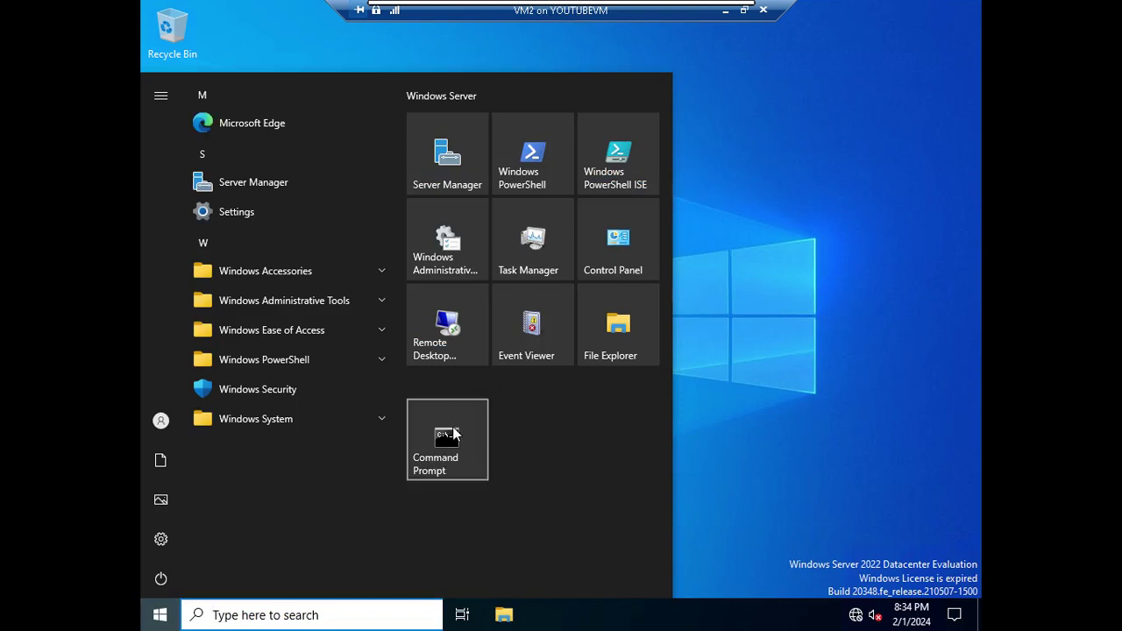
pyautogui.click(449, 439)
pyautogui.write('ipconfig')
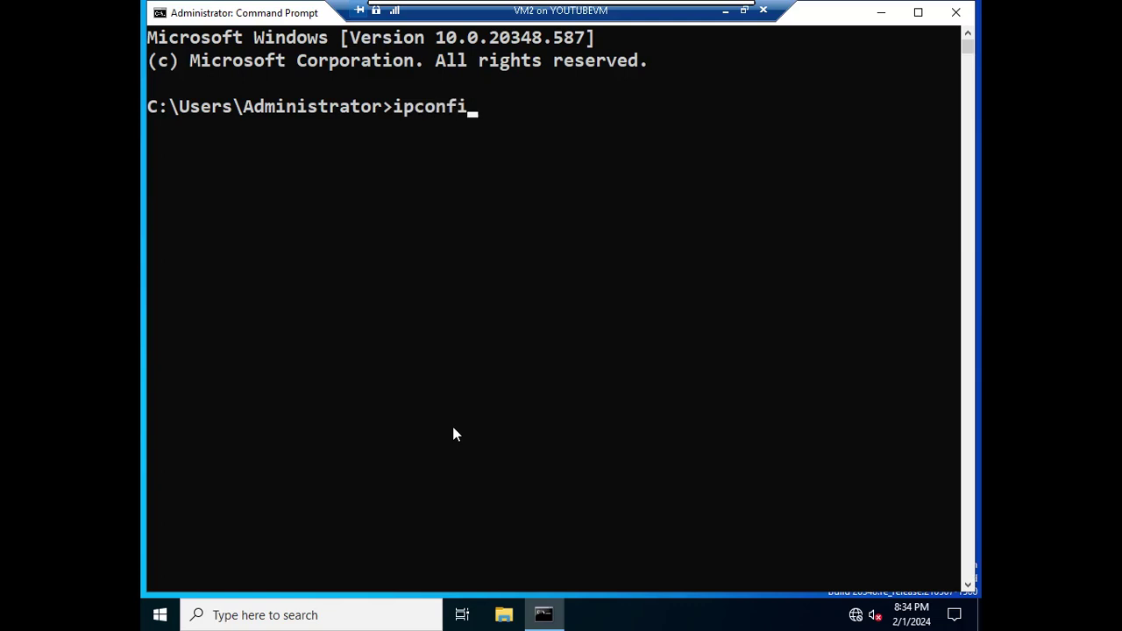
pyautogui.press('Return')
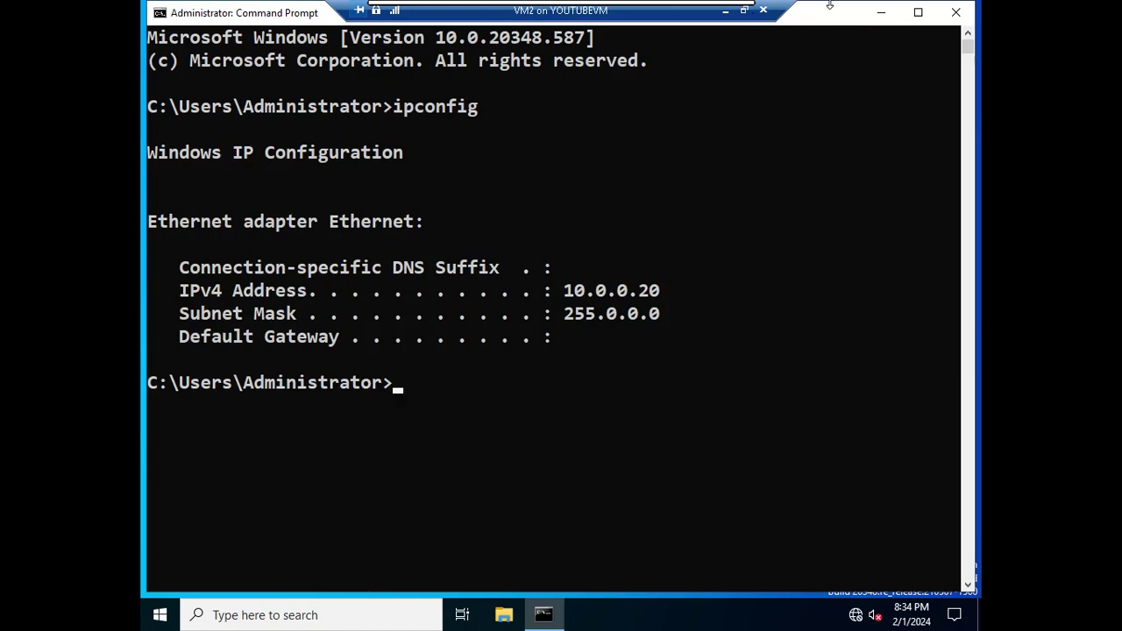
pyautogui.click(714, 16)
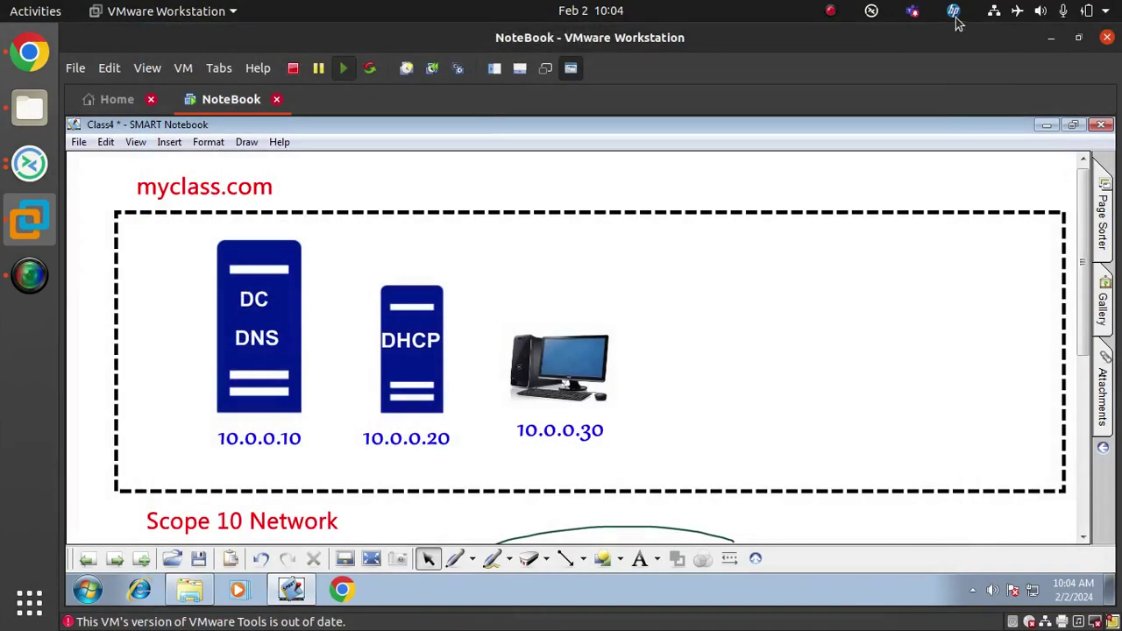
pyautogui.click(1020, 17)
pyautogui.click(1019, 17)
pyautogui.click(1020, 17)
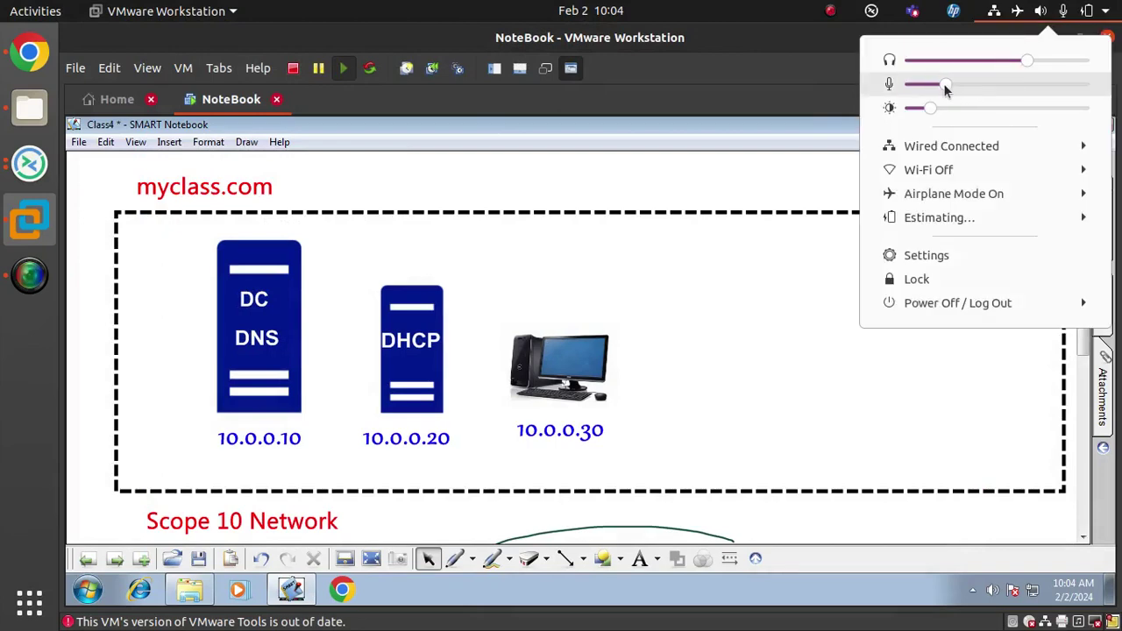
pyautogui.moveTo(964, 83); pyautogui.dragTo(970, 84)
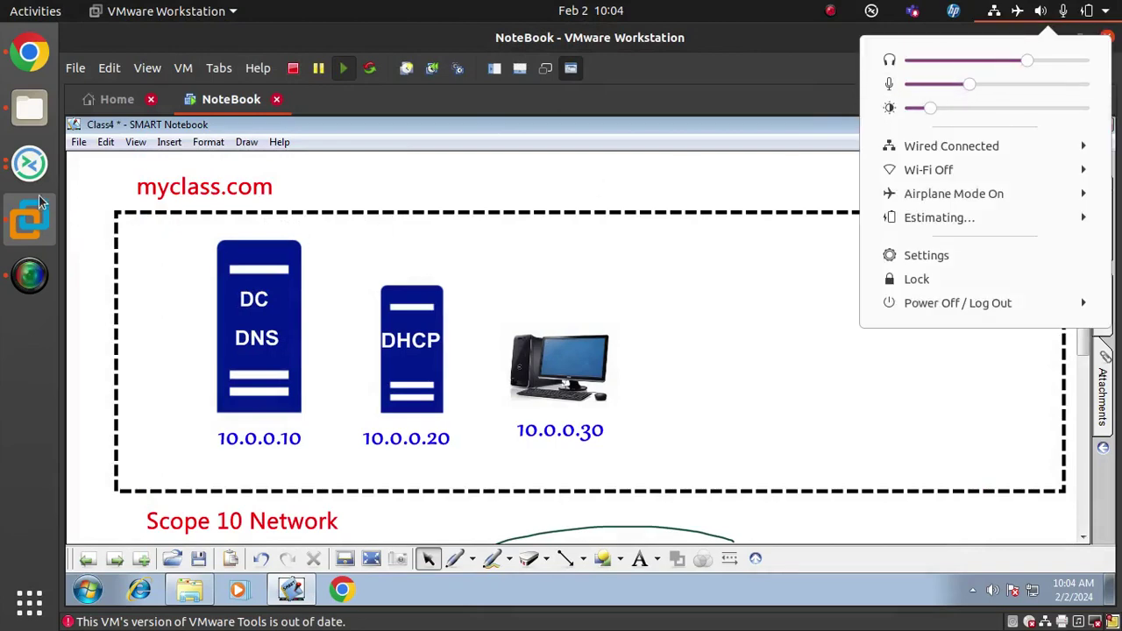
pyautogui.click(32, 168)
pyautogui.click(32, 168)
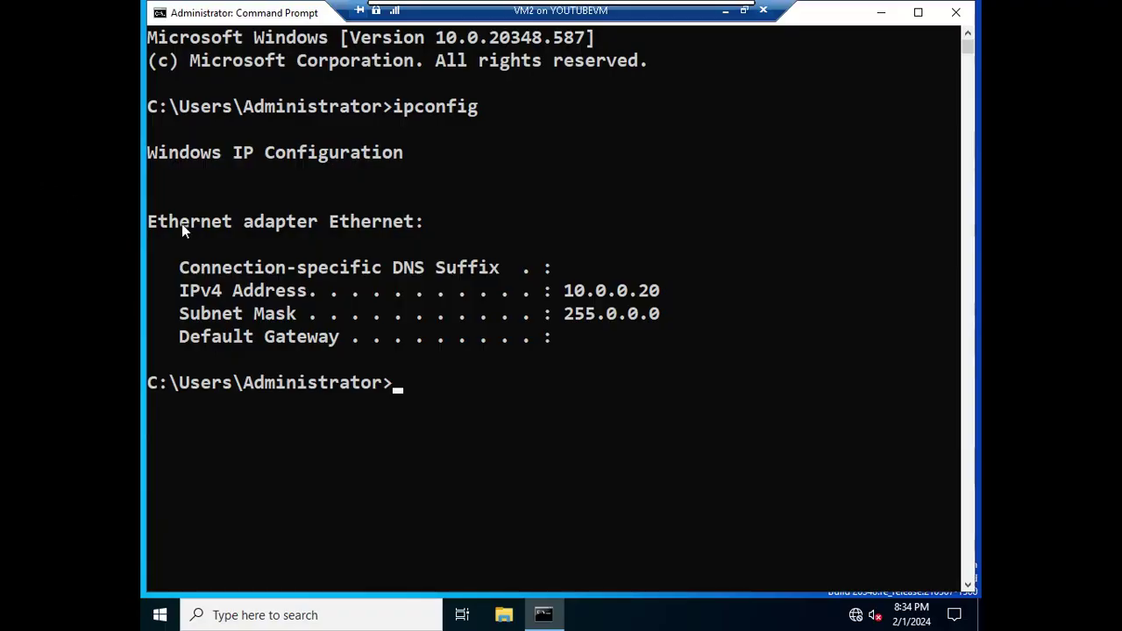
# Launch Server Manager on VM2 and dismiss the inventory-collection notice
pyautogui.click(161, 614)
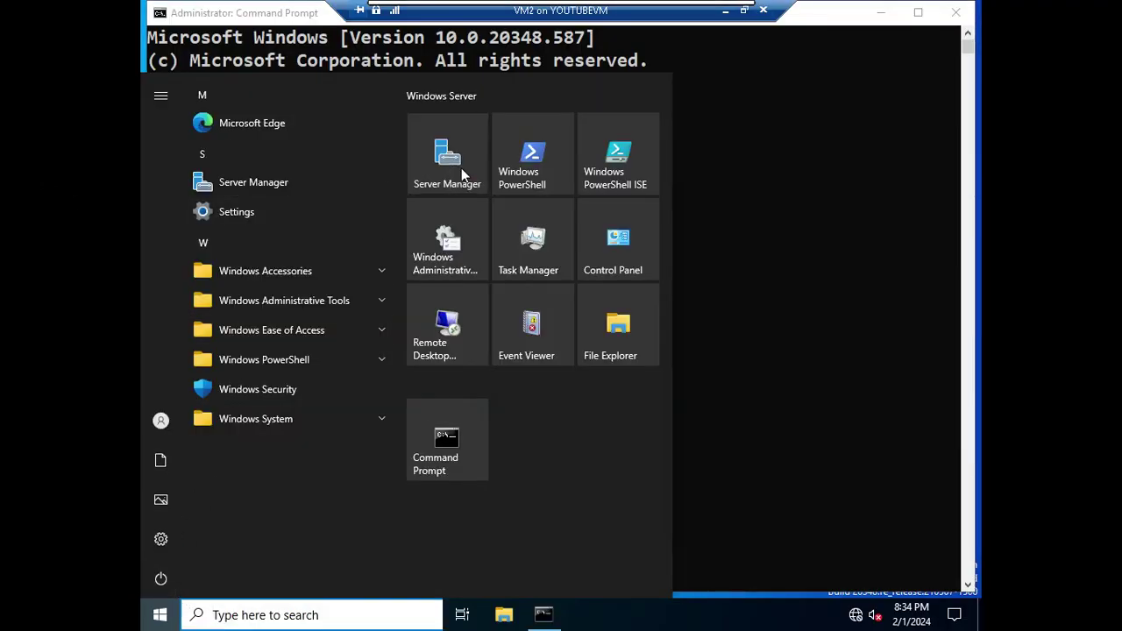
pyautogui.click(461, 168)
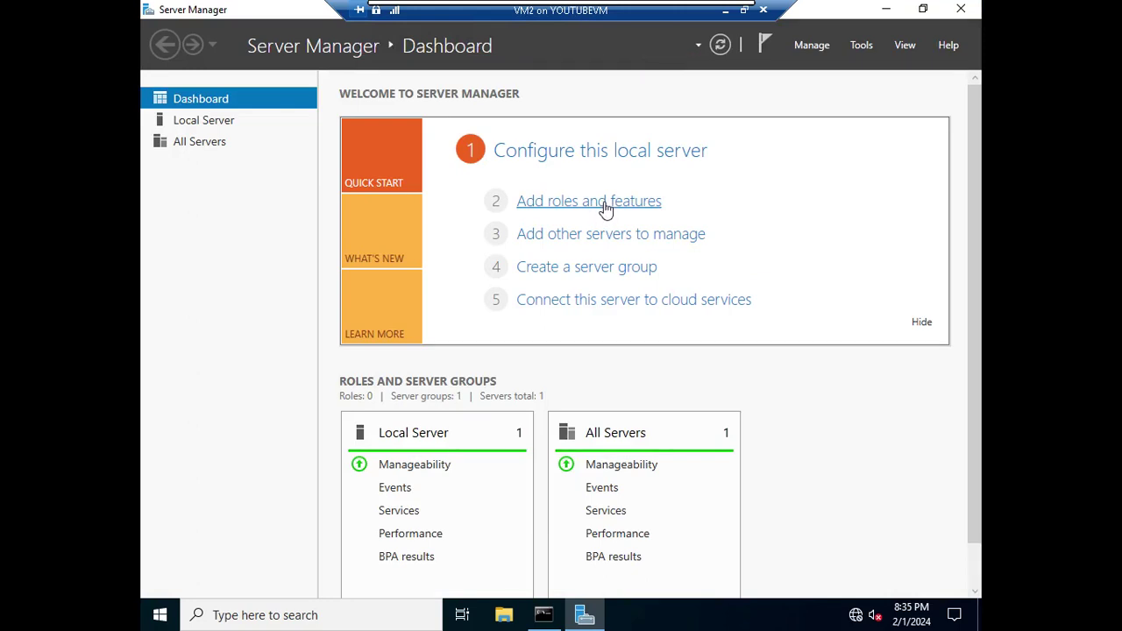
pyautogui.click(605, 208)
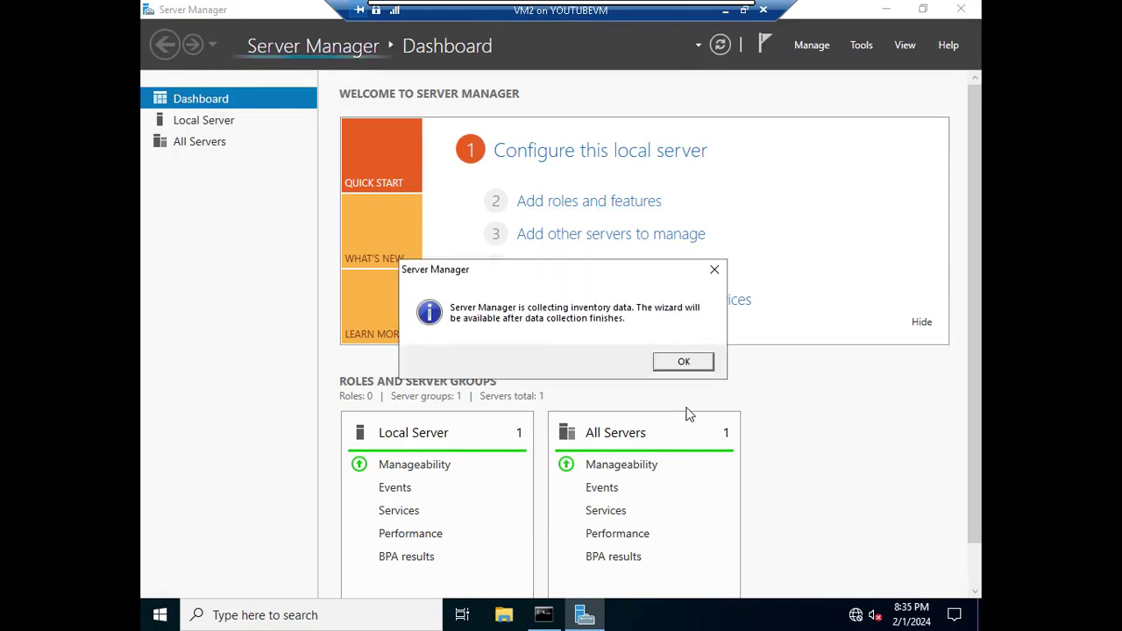
pyautogui.click(684, 363)
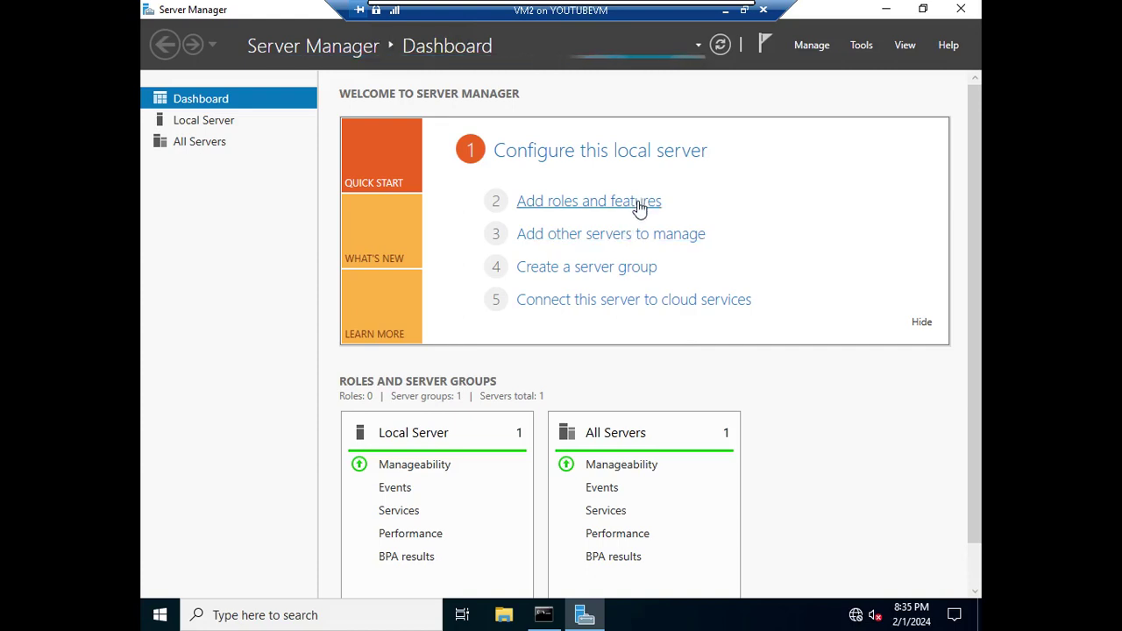
# Step through the Add Roles wizard with role-based installation targeting VM2
pyautogui.click(634, 210)
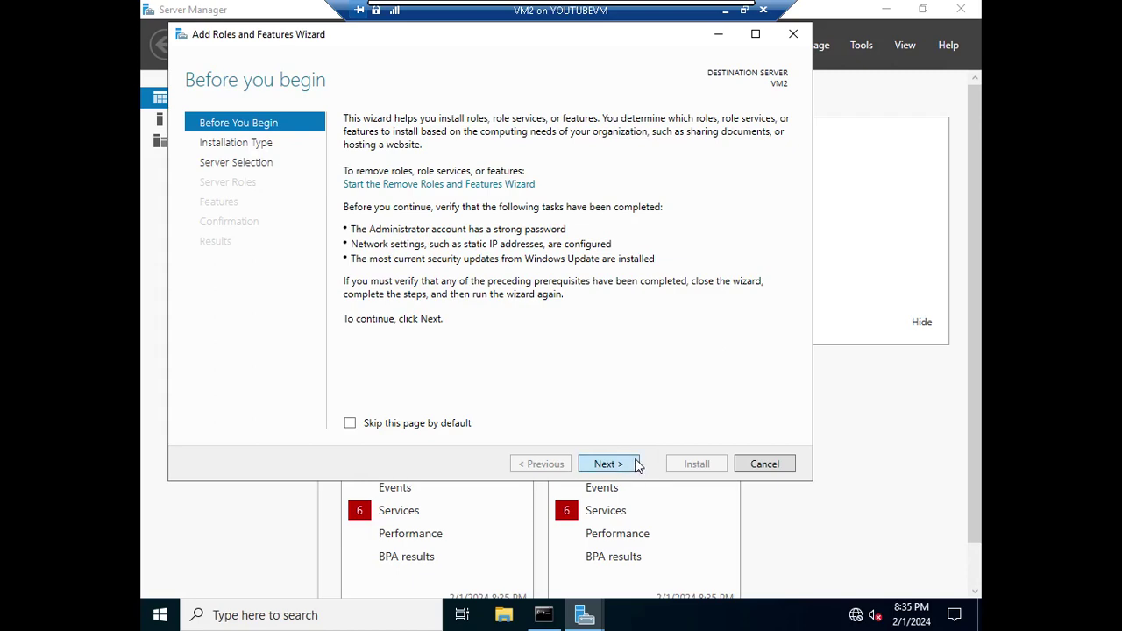
pyautogui.click(636, 466)
pyautogui.click(632, 465)
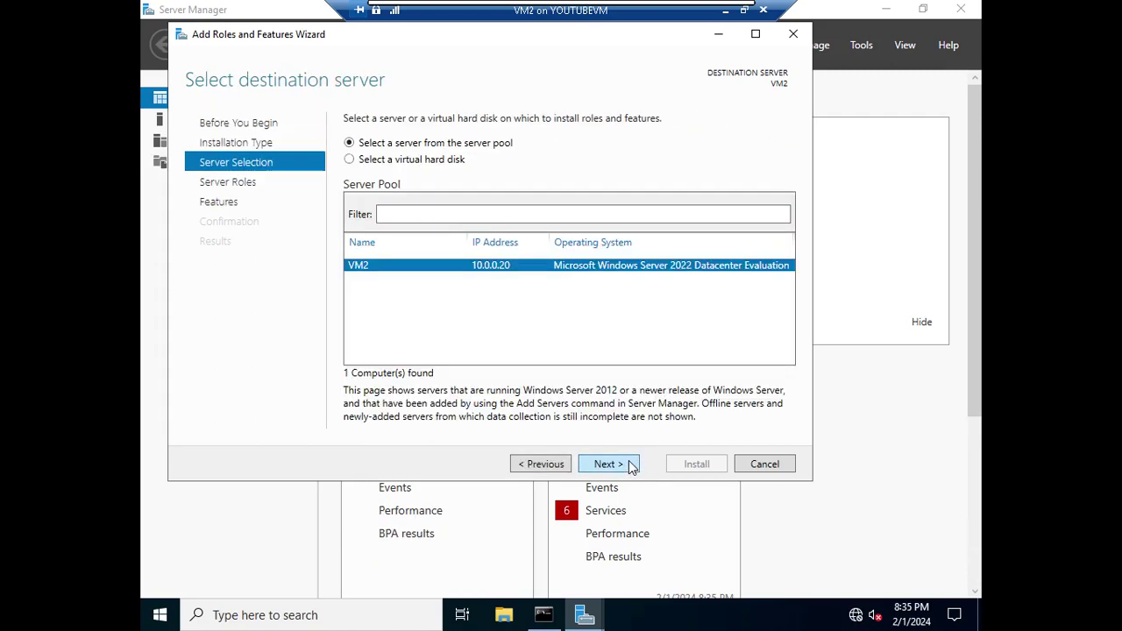
pyautogui.click(630, 467)
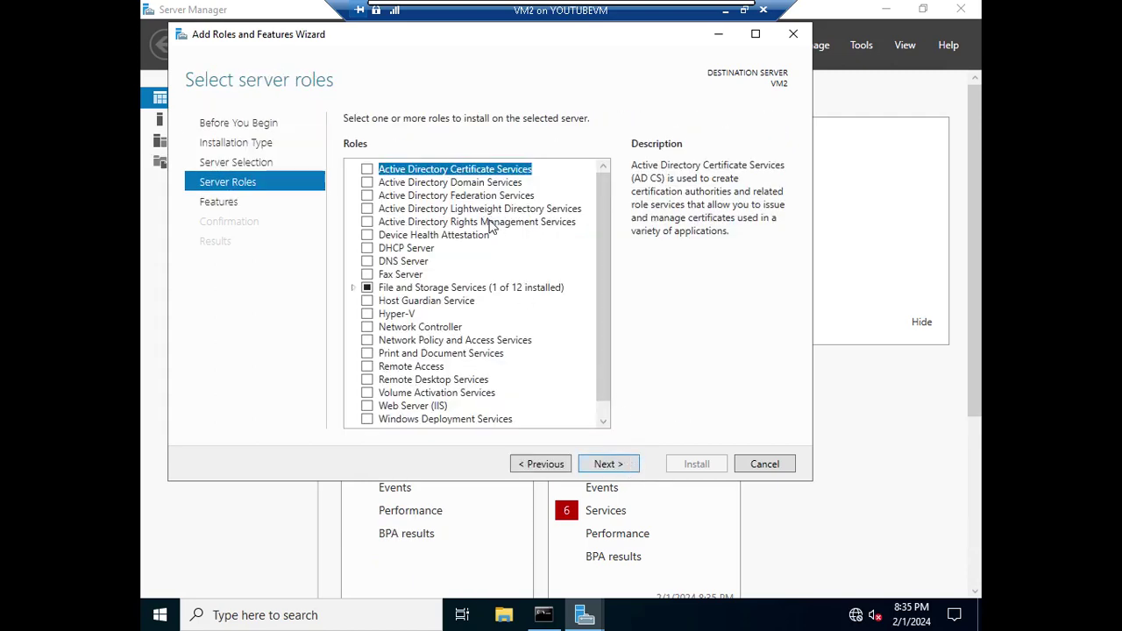
# Install the DHCP Server role with its required features and open the DHCP console
pyautogui.click(368, 251)
pyautogui.click(554, 394)
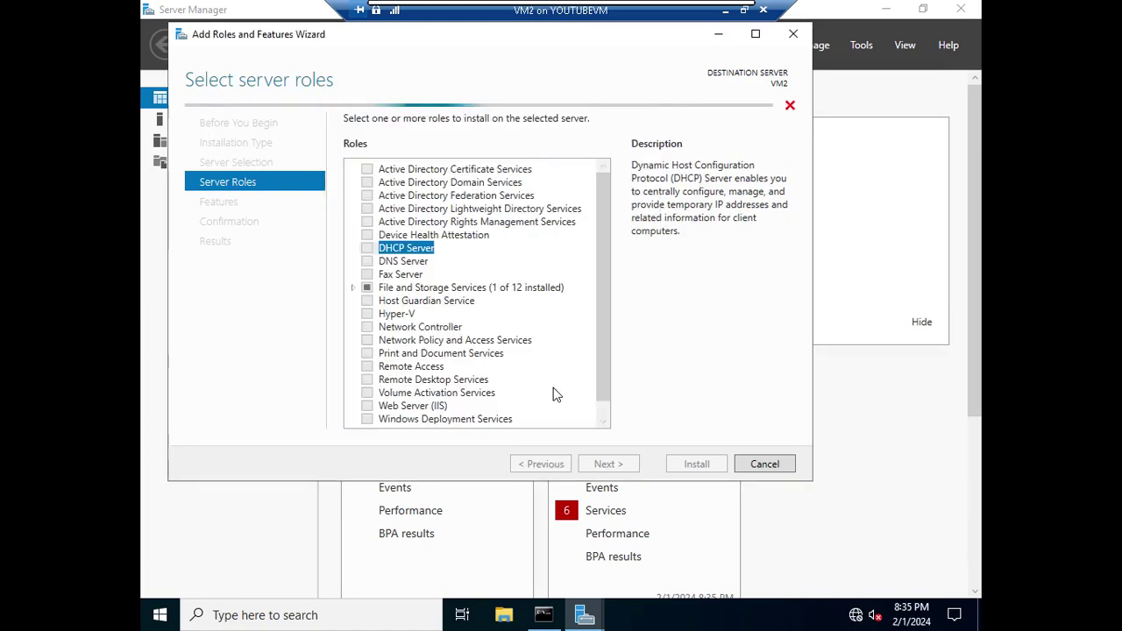
pyautogui.click(623, 469)
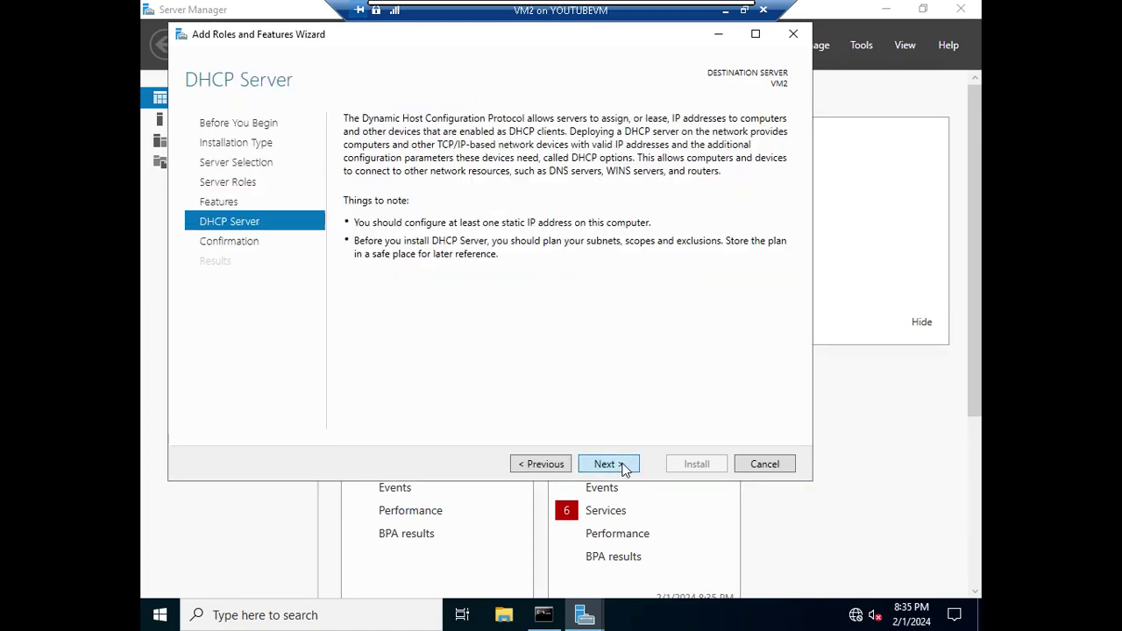
pyautogui.click(626, 469)
pyautogui.click(688, 469)
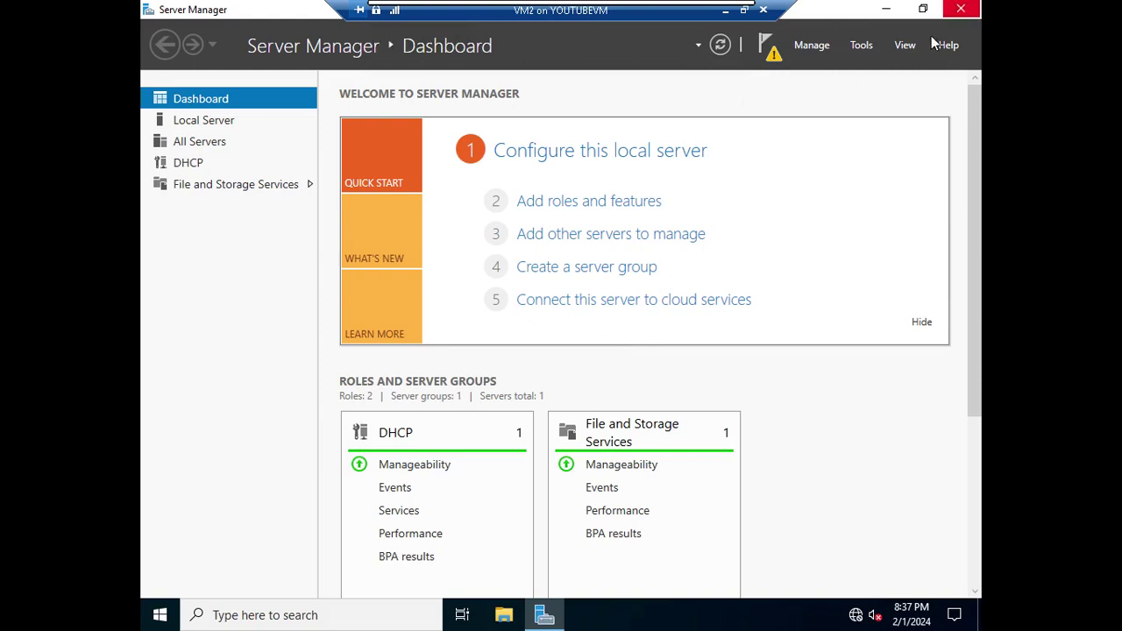
pyautogui.click(862, 51)
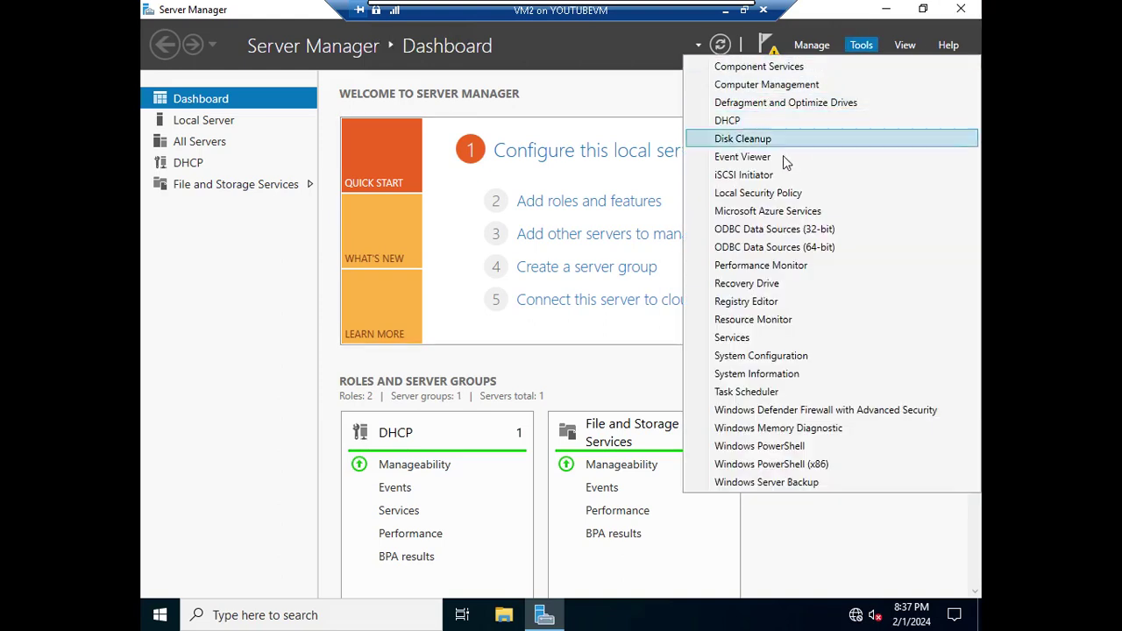
pyautogui.click(750, 120)
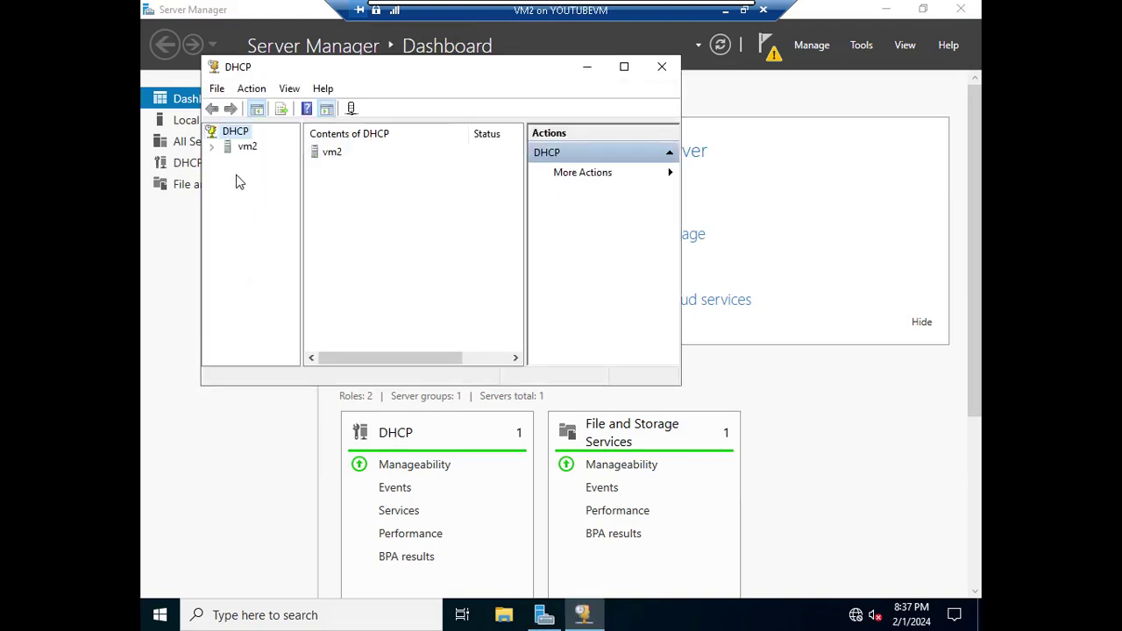
# Expand the vm2 and IPv4 nodes in a maximized DHCP console
pyautogui.click(211, 147)
pyautogui.click(228, 162)
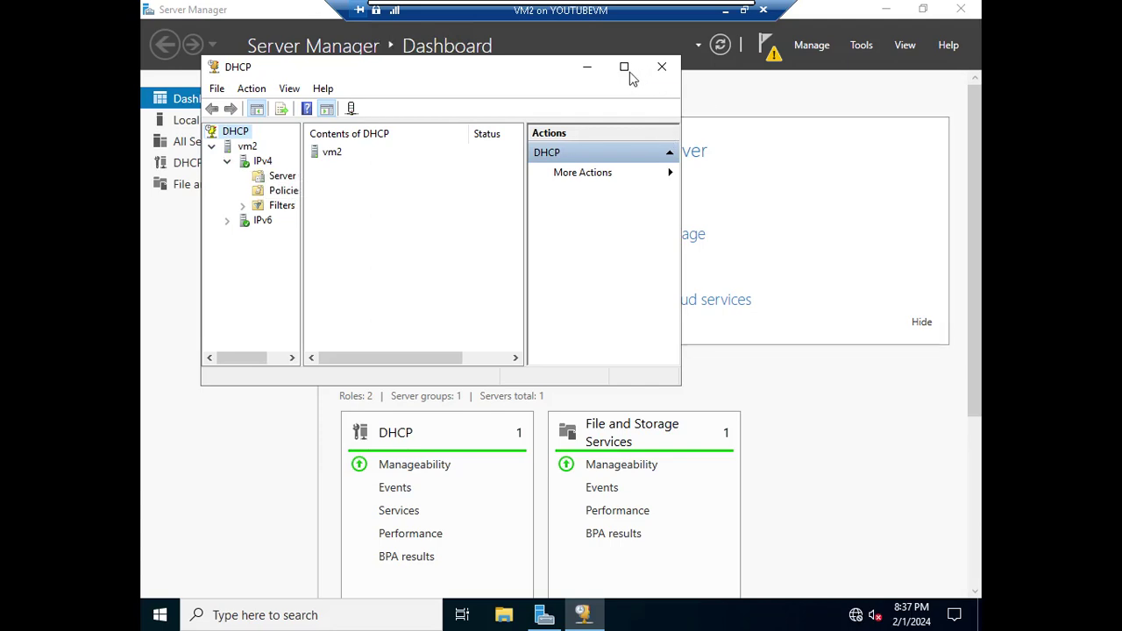
pyautogui.click(624, 67)
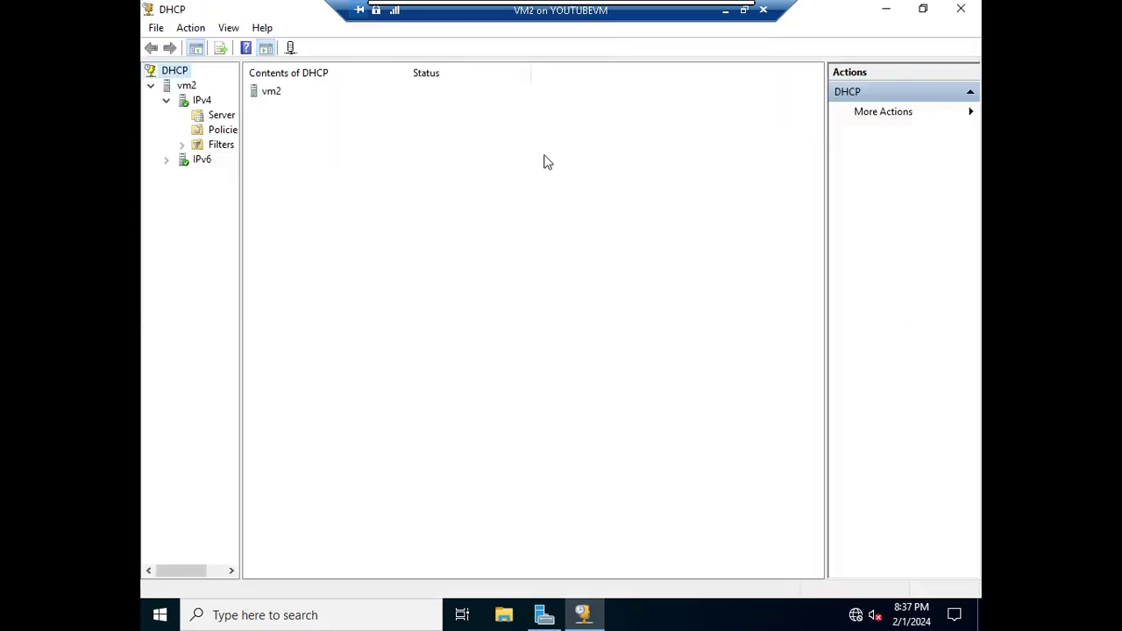
pyautogui.click(201, 101)
pyautogui.rightClick(211, 102)
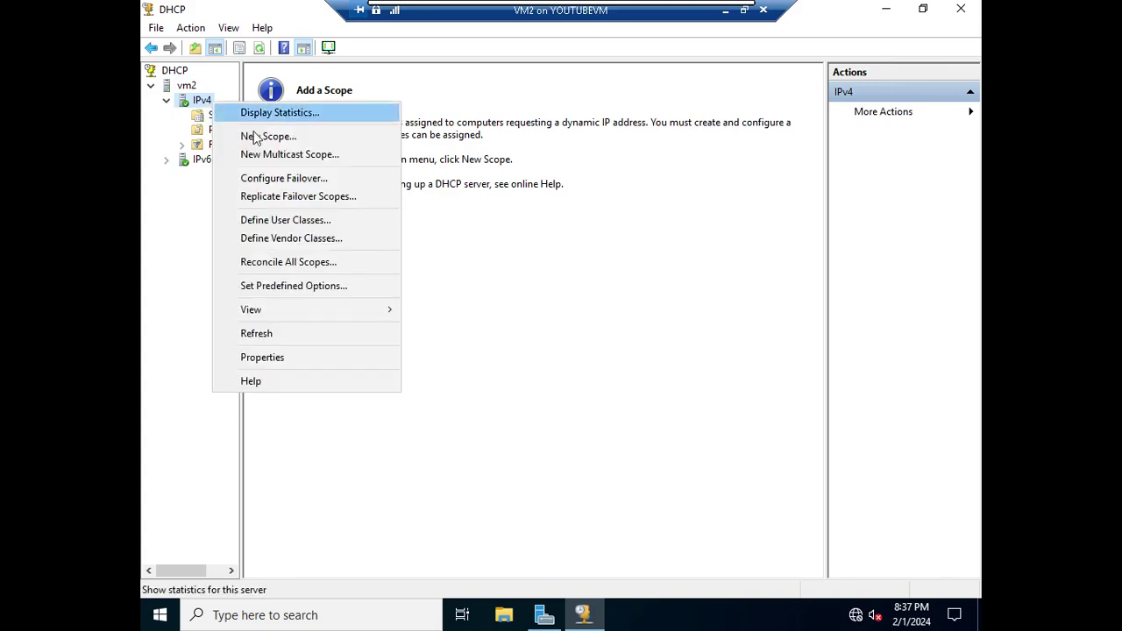
# Create a new scope named 10 Network covering 10.0.0.100 to 10.0.0.150
pyautogui.click(320, 139)
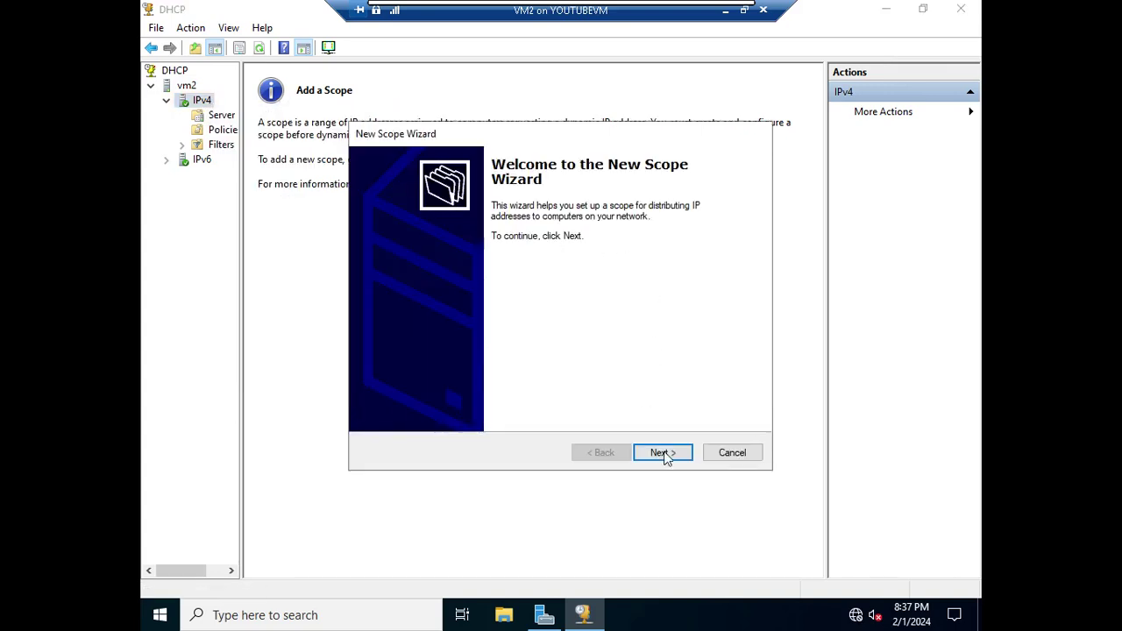
pyautogui.click(664, 451)
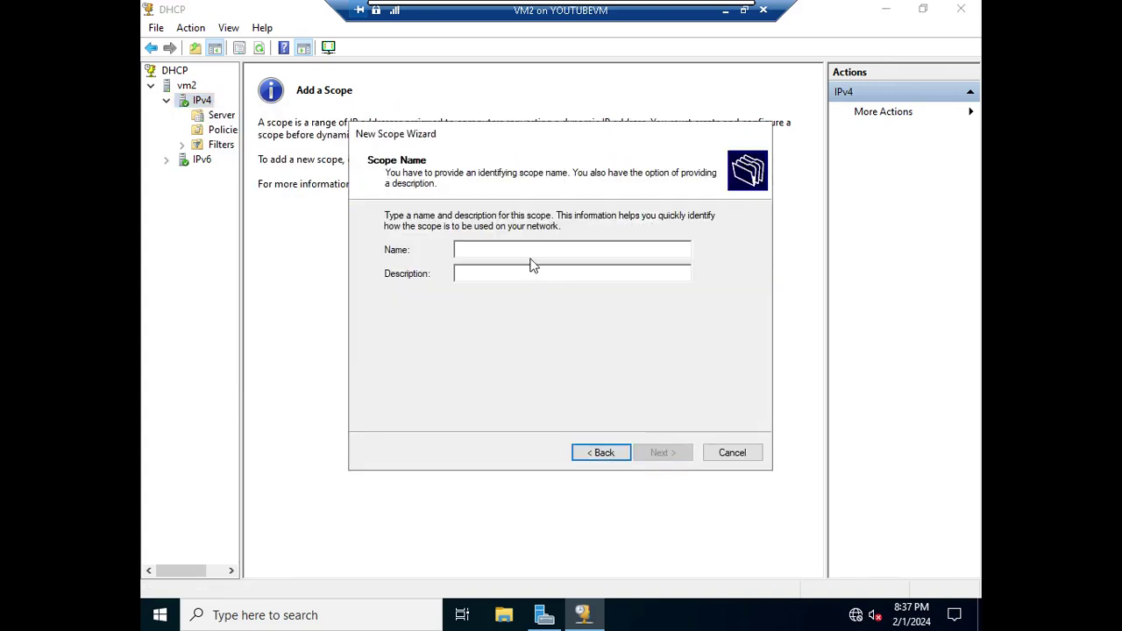
pyautogui.write('10 Ne')
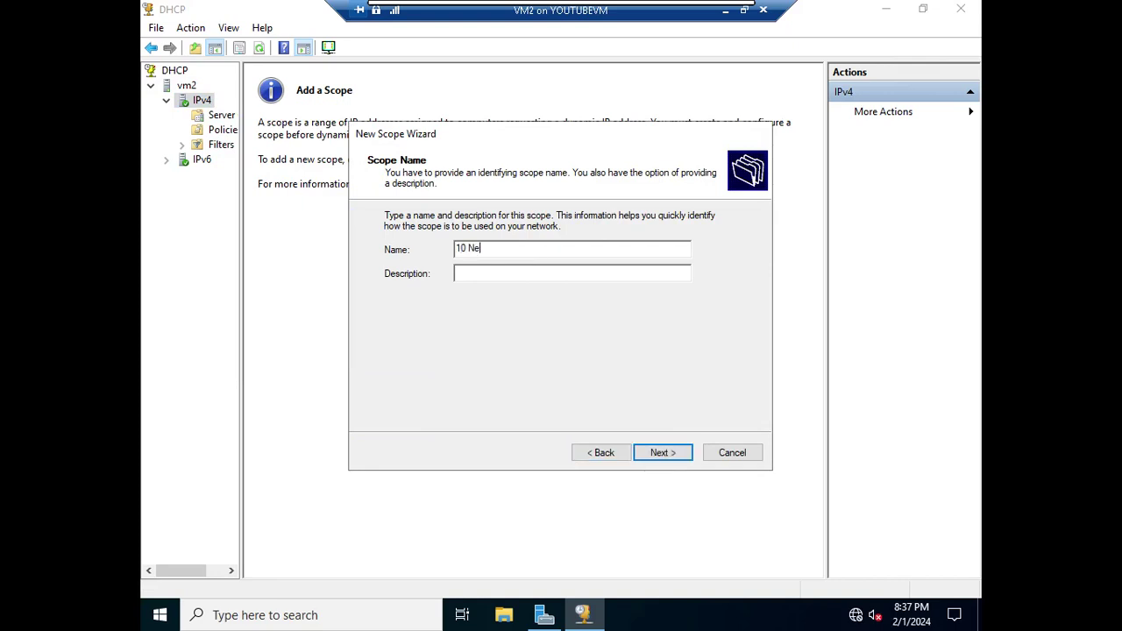
pyautogui.write('twork')
pyautogui.click(673, 454)
pyautogui.write('10 . 0 . 0 . 100')
pyautogui.press('Tab')
pyautogui.write('10.0.0.150')
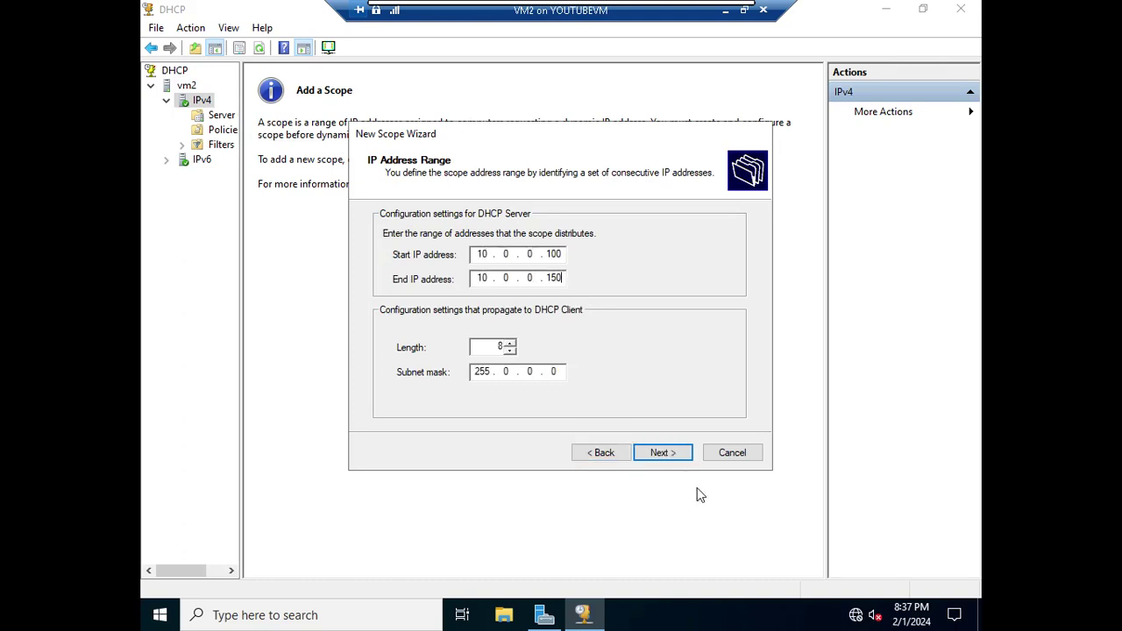
pyautogui.click(671, 456)
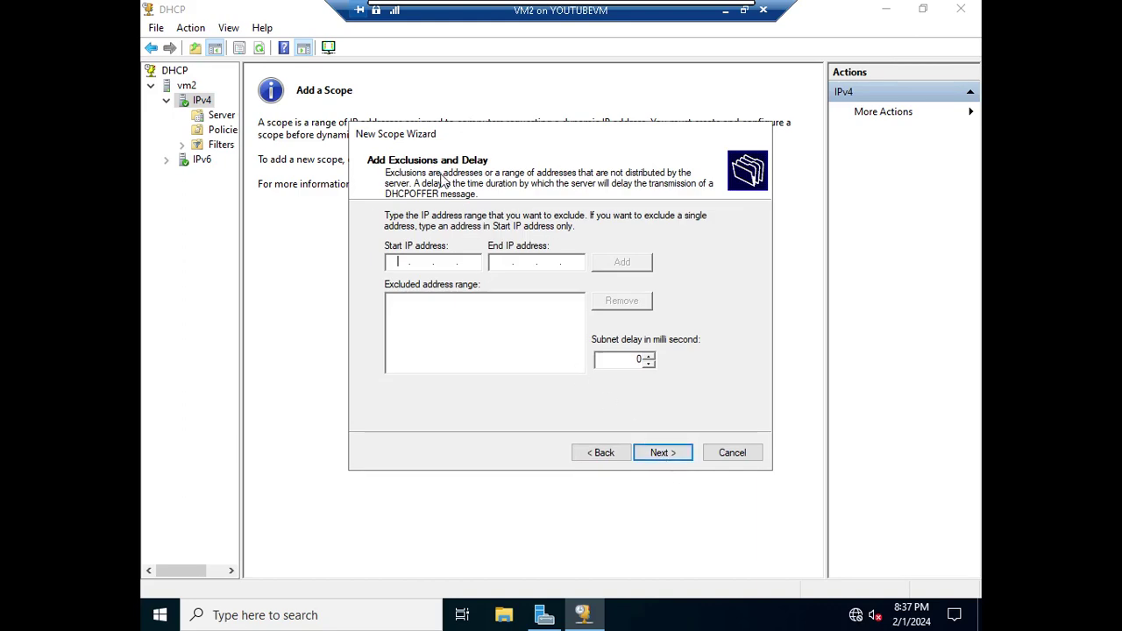
# Skip exclusions, keep the default lease and options, and activate the scope
pyautogui.click(679, 463)
pyautogui.click(679, 460)
pyautogui.click(675, 454)
pyautogui.click(676, 454)
pyautogui.click(675, 454)
pyautogui.click(680, 453)
pyautogui.click(680, 453)
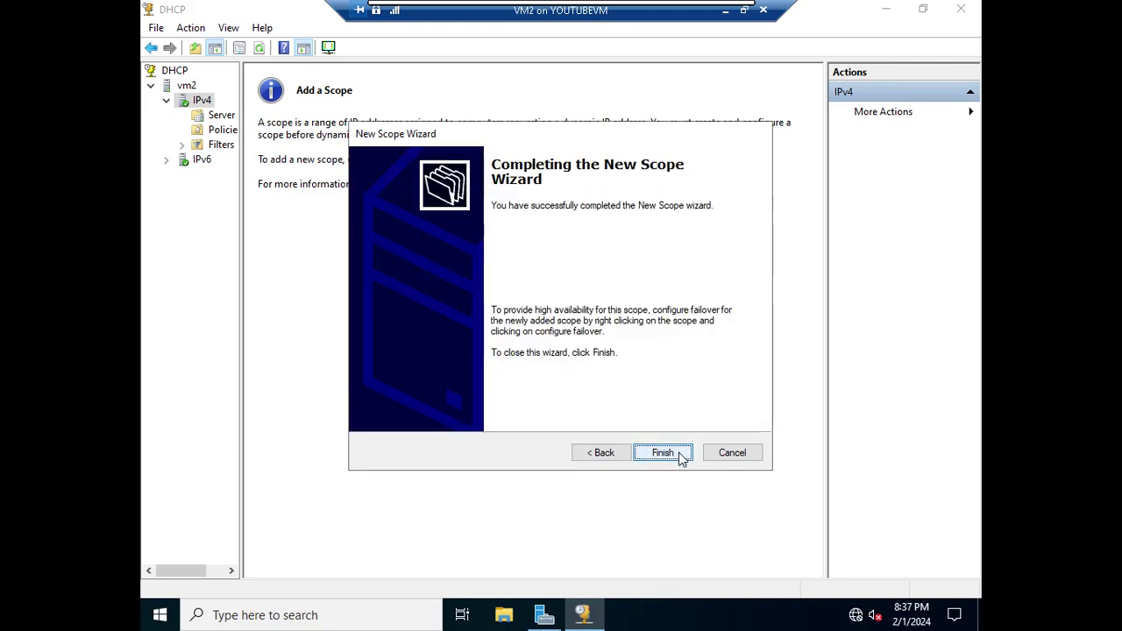
pyautogui.click(677, 454)
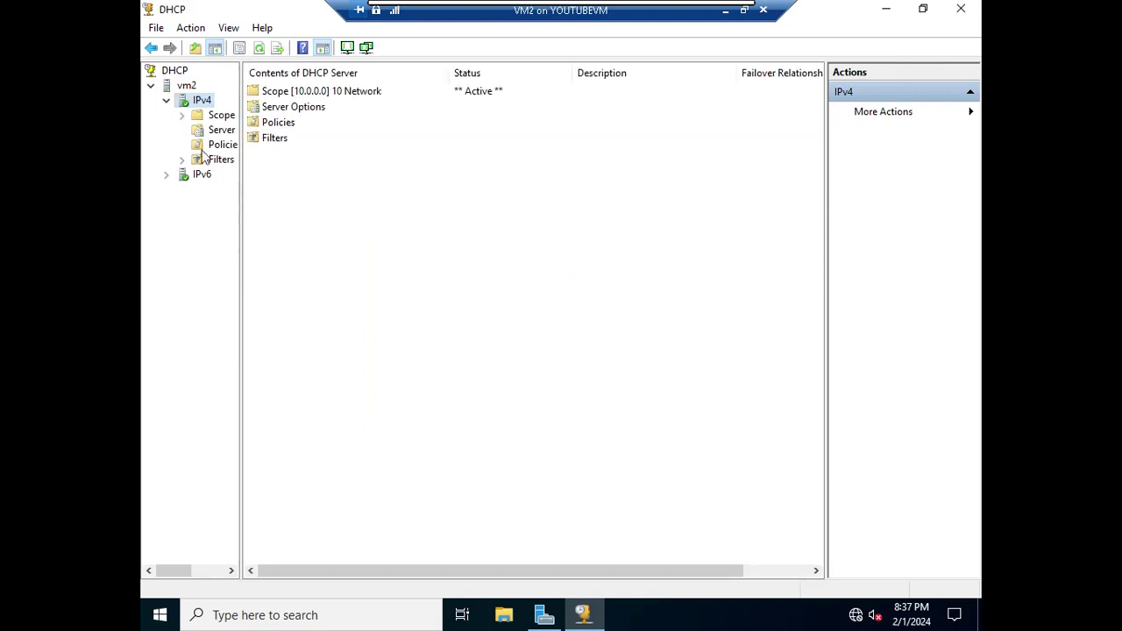
# Check the 10 Network scope's folders, then close the DHCP console and Server Manager
pyautogui.click(182, 115)
pyautogui.click(221, 115)
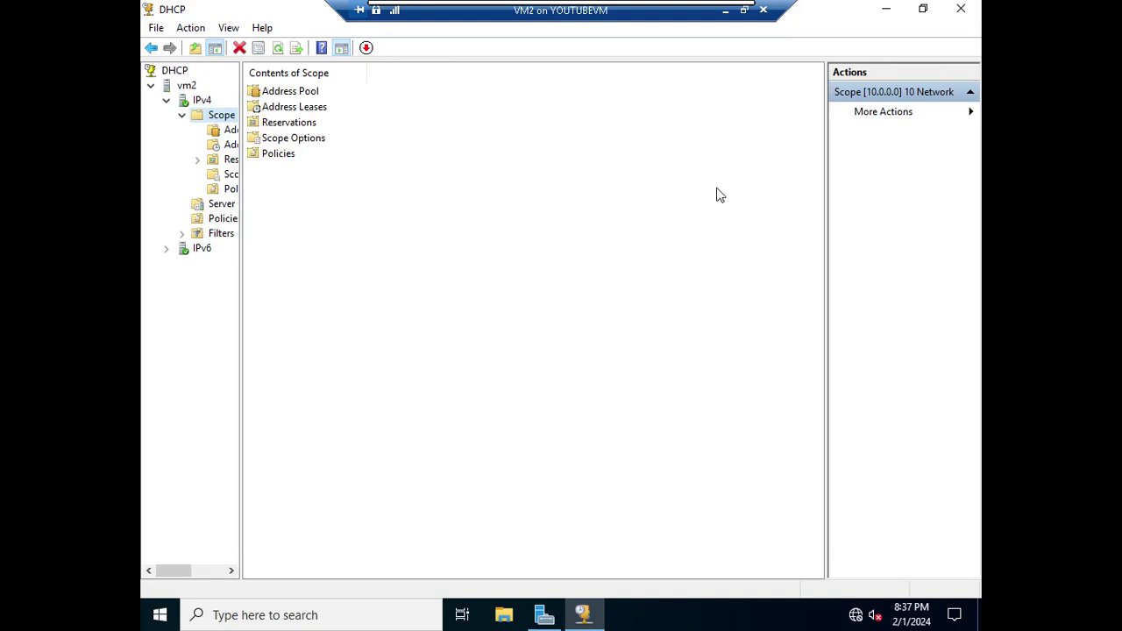
pyautogui.click(961, 10)
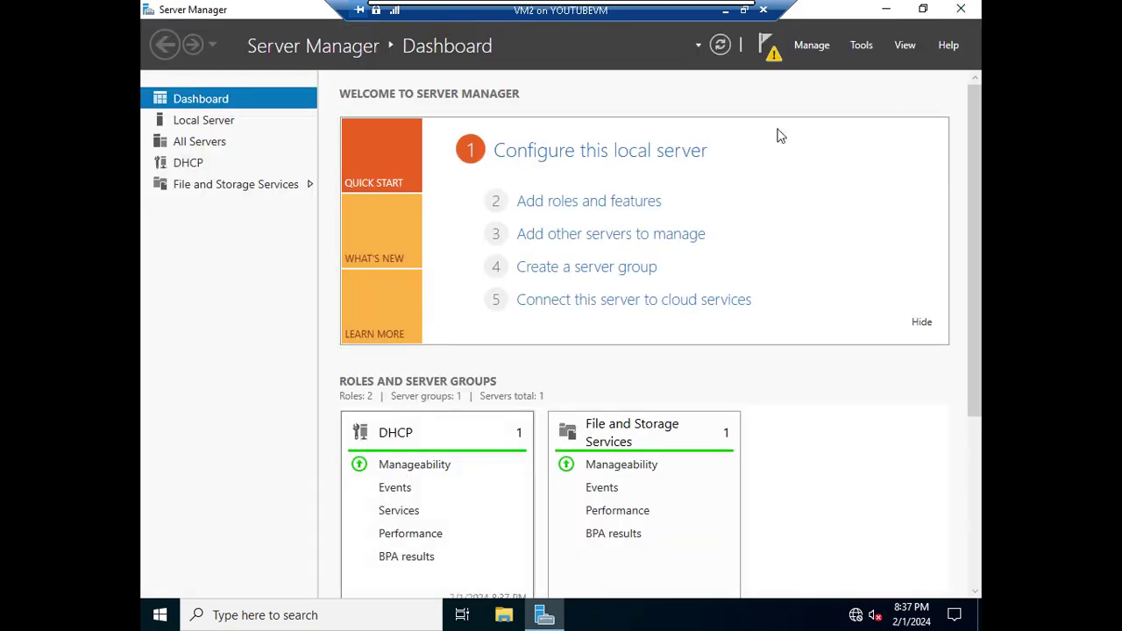
pyautogui.click(961, 11)
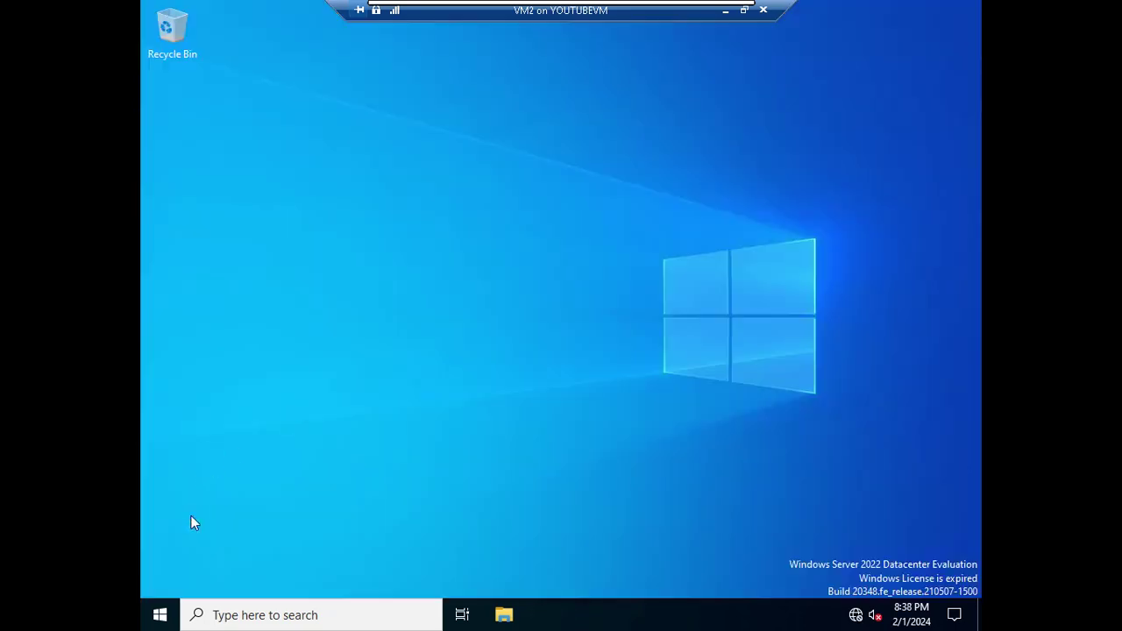
# Run ncpa.cpl from an administrator Command Prompt to open Network Connections
pyautogui.click(177, 615)
pyautogui.click(473, 412)
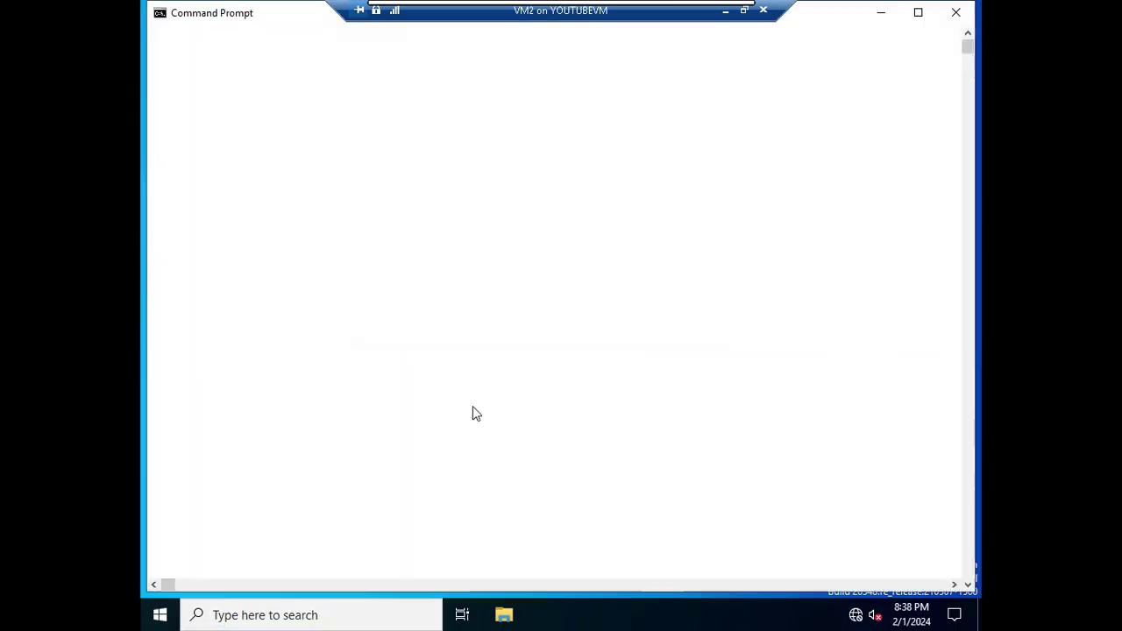
pyautogui.write('ncpa.cpl')
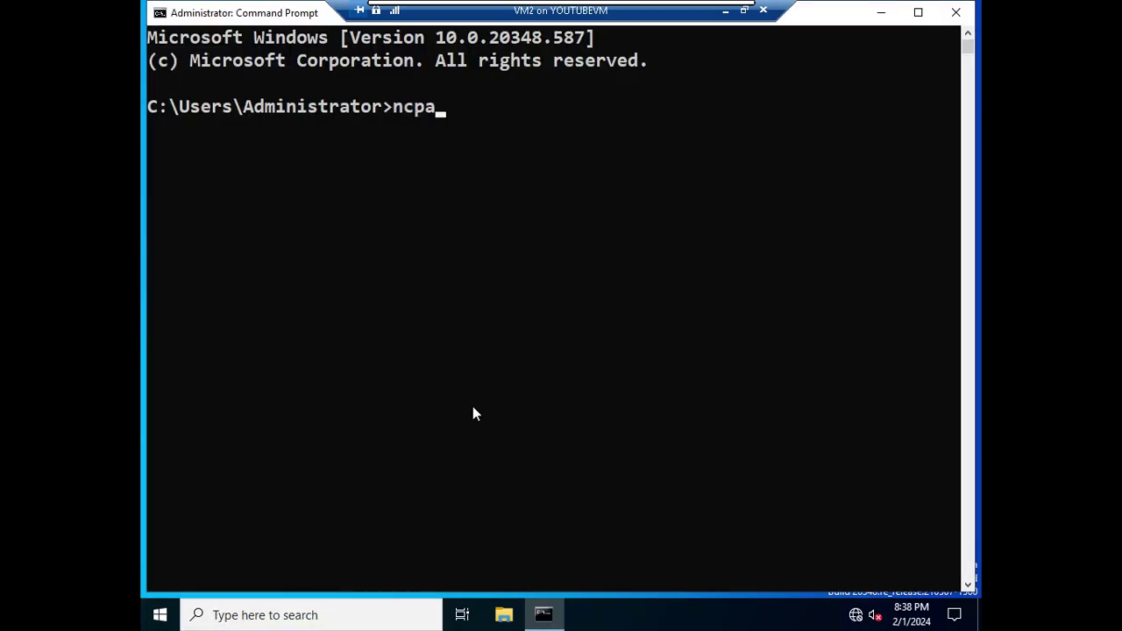
pyautogui.press('Return')
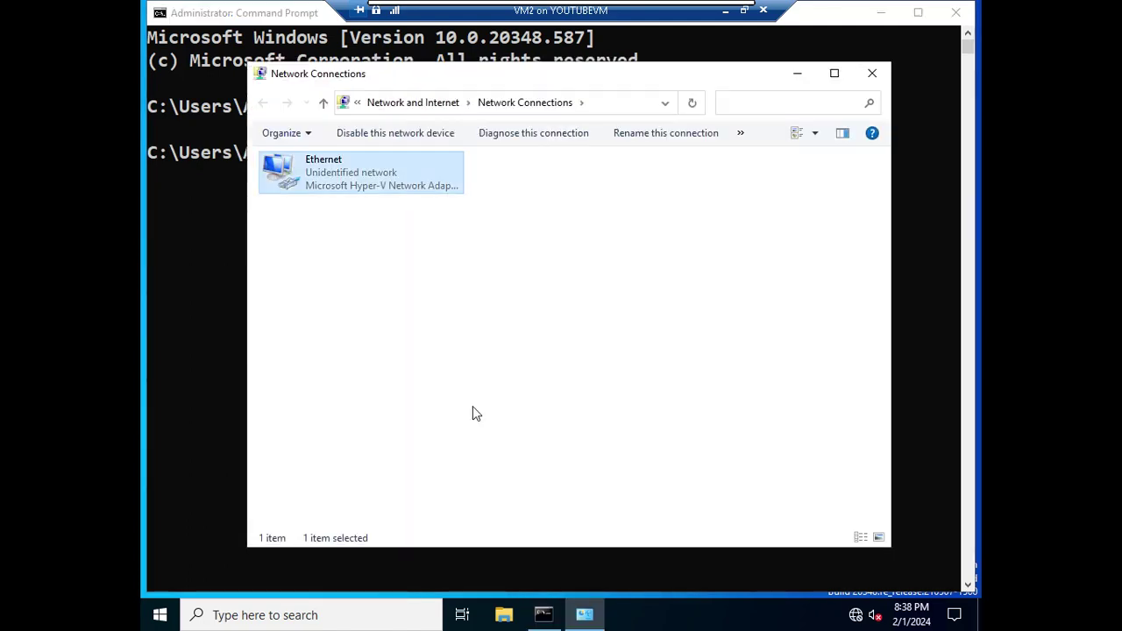
# Open the Ethernet adapter's Internet Protocol Version 4 properties
pyautogui.hotkey('alt', 'Return')
pyautogui.press('Up')
pyautogui.press('Up')
pyautogui.press('Down')
pyautogui.press('Down')
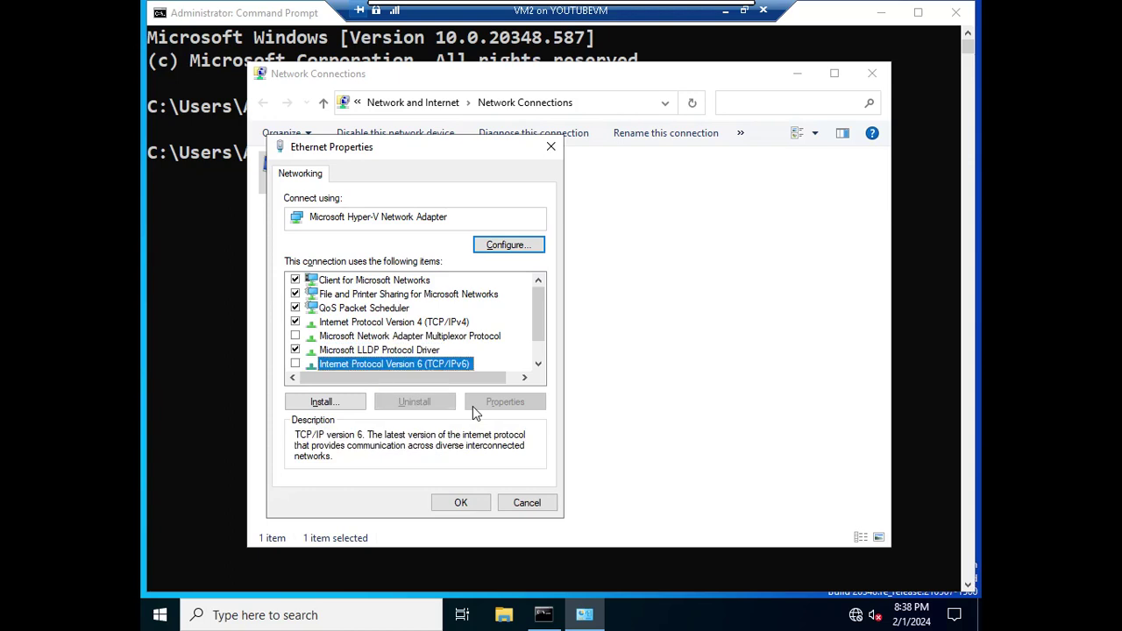
pyautogui.press('Up')
pyautogui.press('Up')
pyautogui.press('Down')
pyautogui.press('Up')
pyautogui.press('Up')
pyautogui.press('Up')
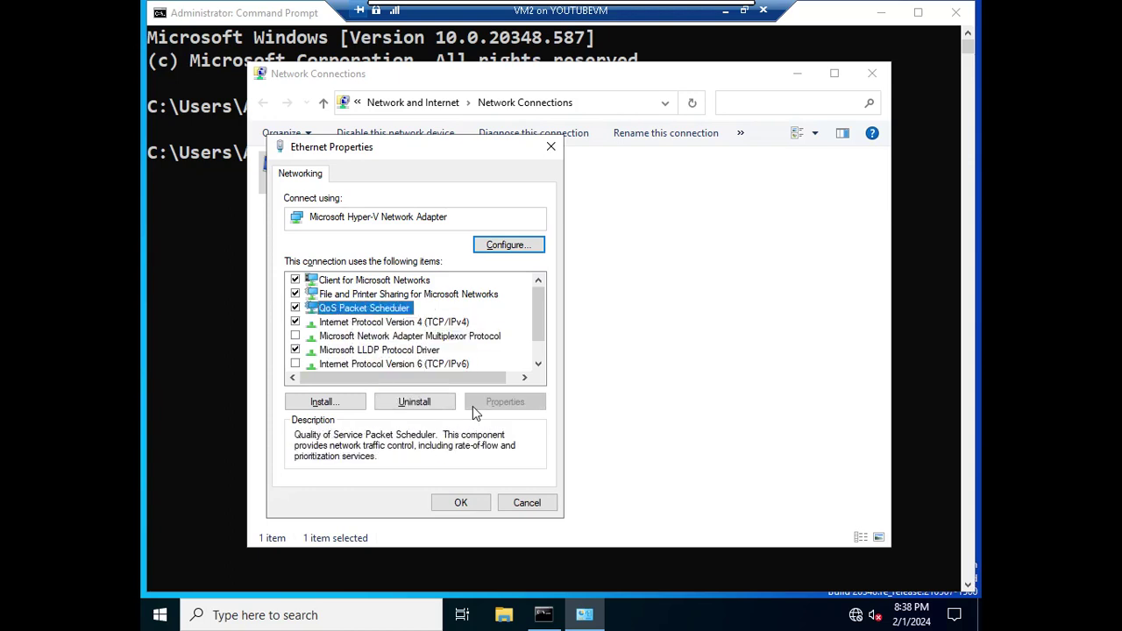
pyautogui.press('Down')
pyautogui.click(473, 406)
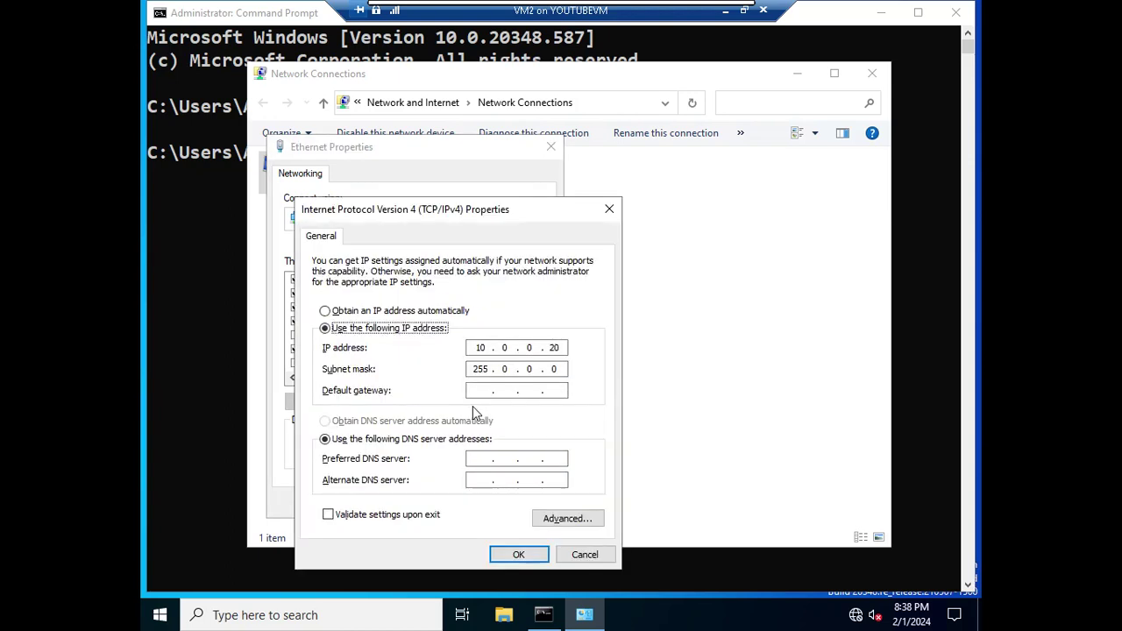
# Set the preferred DNS server to 10.0.0.10 and close the adapter windows
pyautogui.click(485, 458)
pyautogui.write('10.0.0.10')
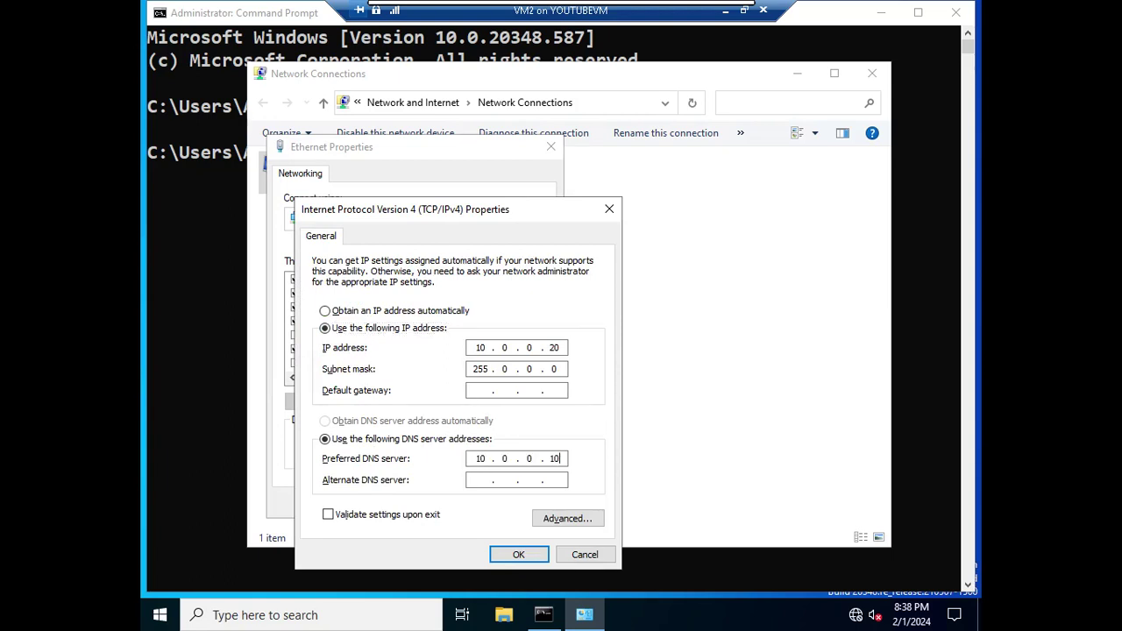
pyautogui.click(517, 554)
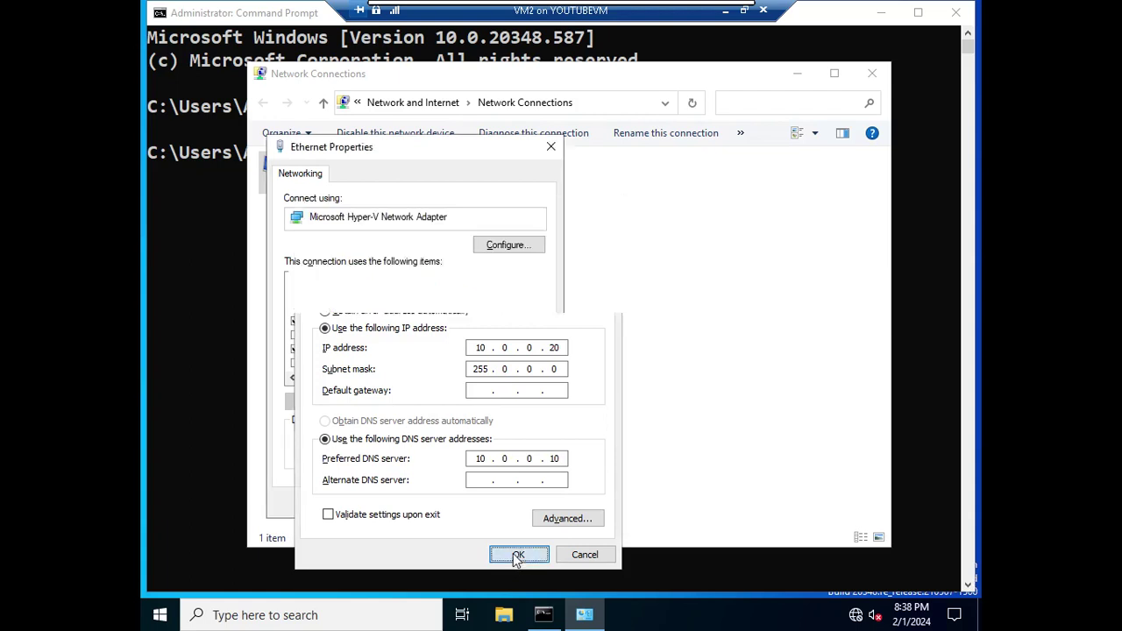
pyautogui.click(472, 504)
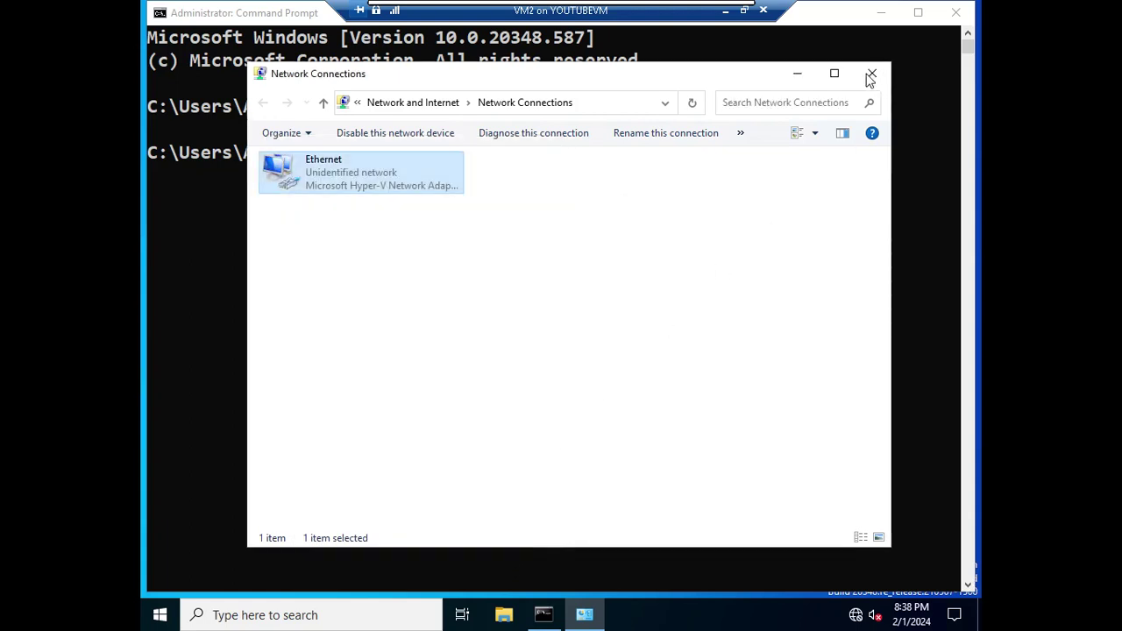
pyautogui.click(871, 73)
# Open System Properties with the sysdm.cpl command
pyautogui.write('sydm.')
pyautogui.press('BackSpace')
pyautogui.press('BackSpace')
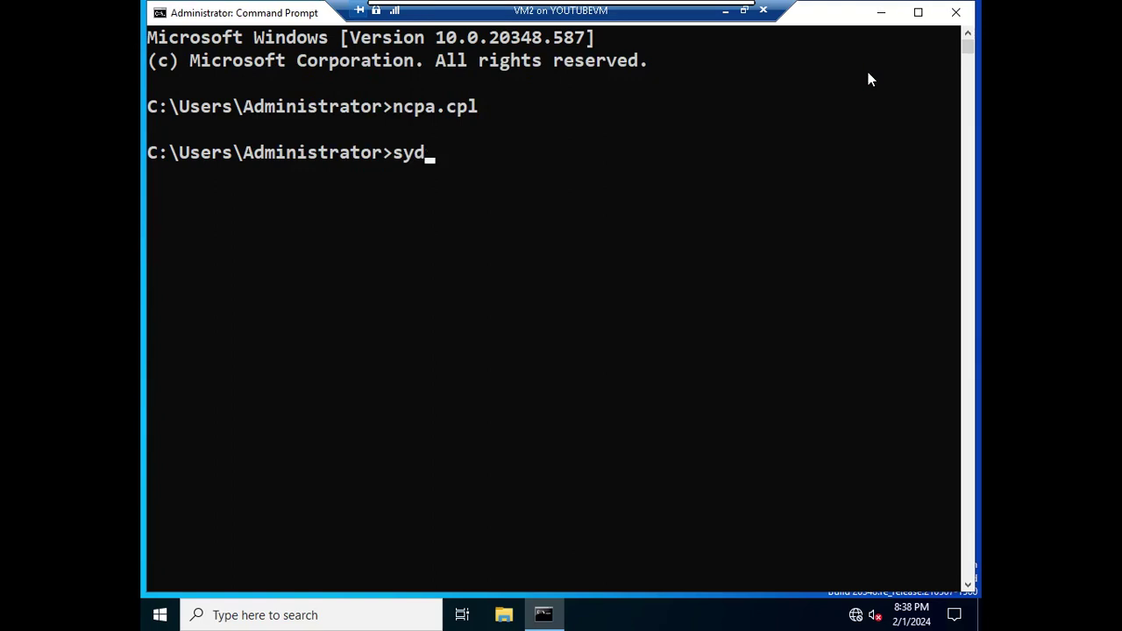
pyautogui.press('BackSpace')
pyautogui.write('y')
pyautogui.press('BackSpace')
pyautogui.press('BackSpace')
pyautogui.write('ysdm.cpl')
pyautogui.press('Return')
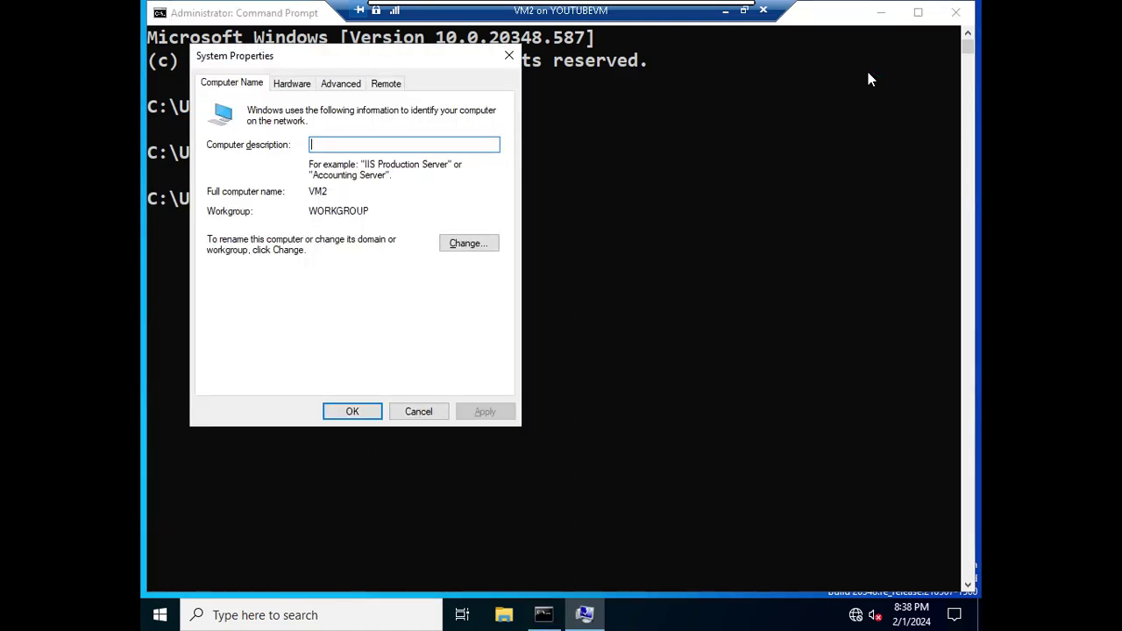
# Request membership of VM2 in the myclass.com domain
pyautogui.hotkey('alt', 'c')
pyautogui.hotkey('alt', 'd')
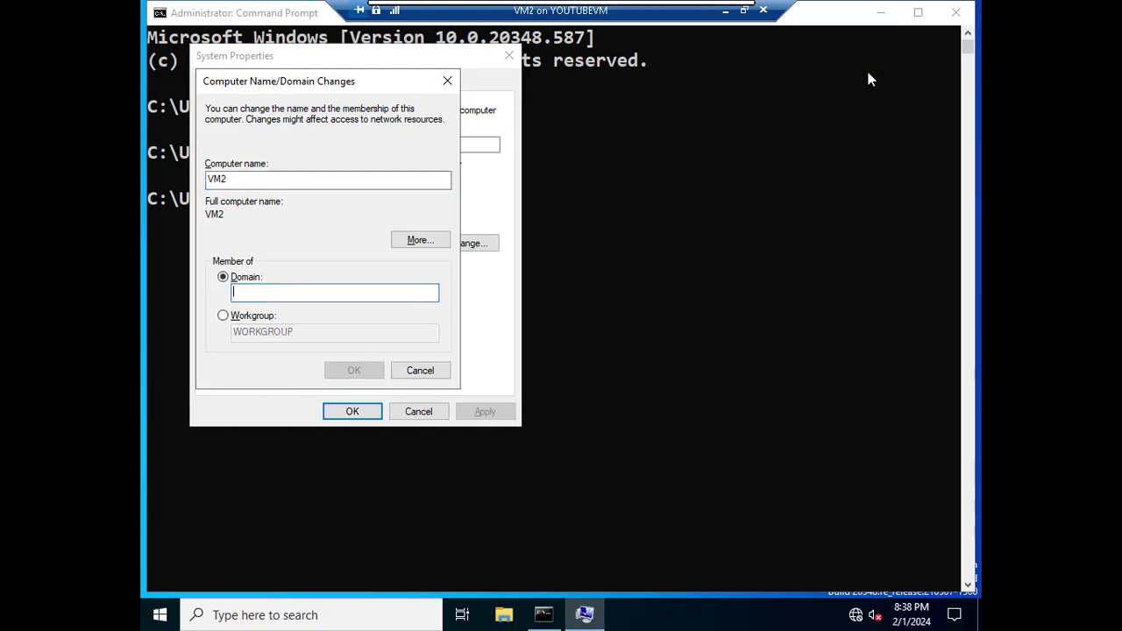
pyautogui.write('m')
pyautogui.press('BackSpace')
pyautogui.write('myclass.com')
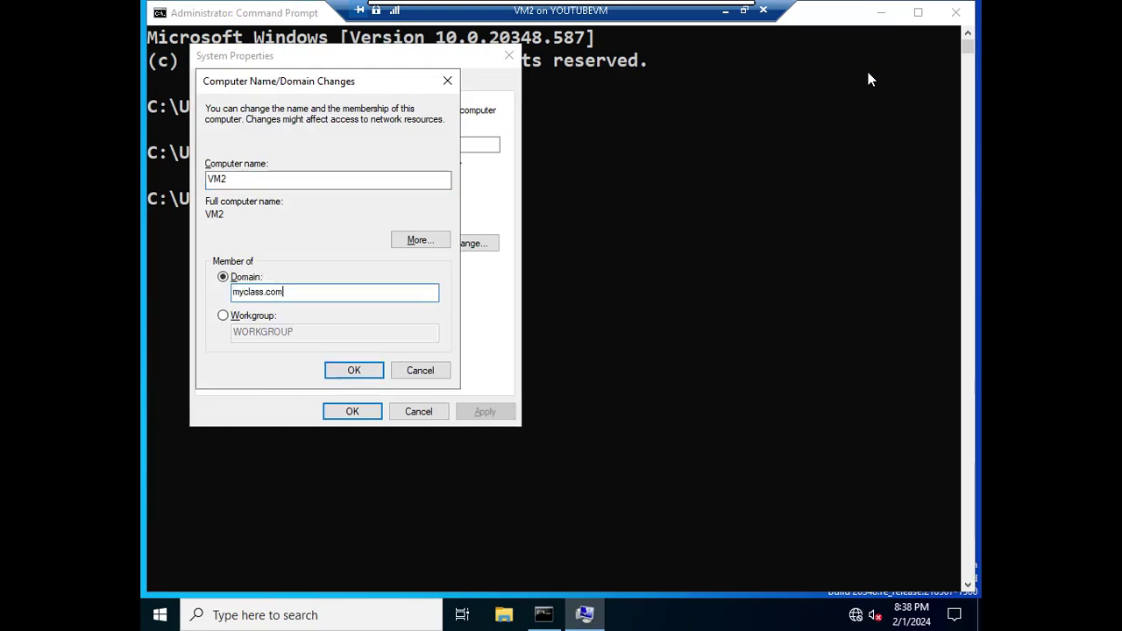
pyautogui.press('Return')
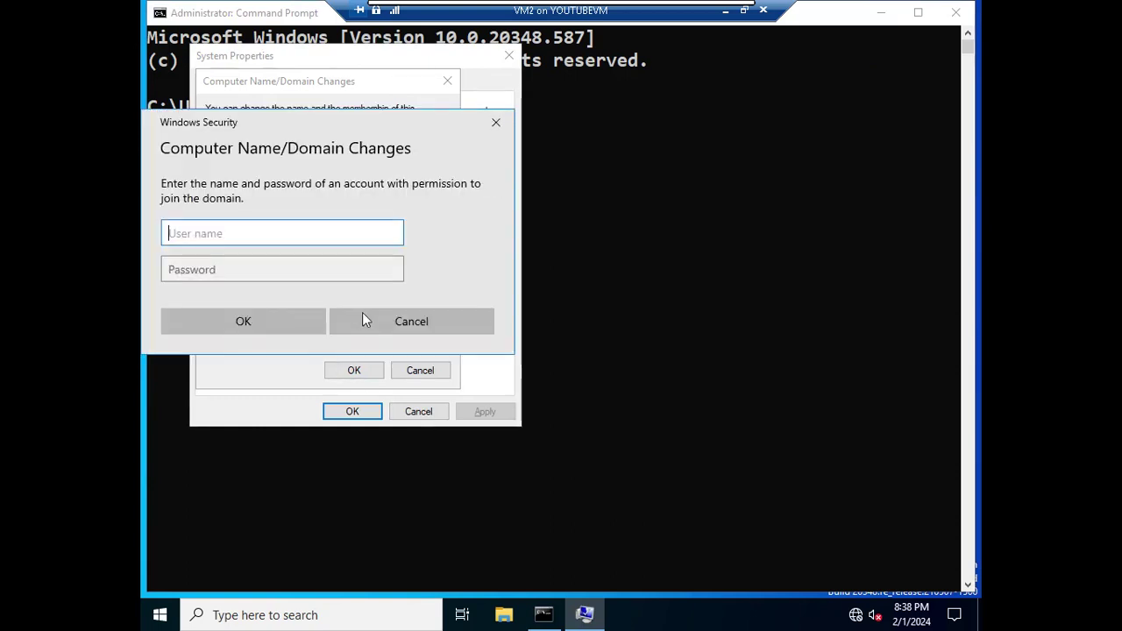
# Enter the domain Administrator credentials, retrying after the first password is rejected
pyautogui.write('Administraot')
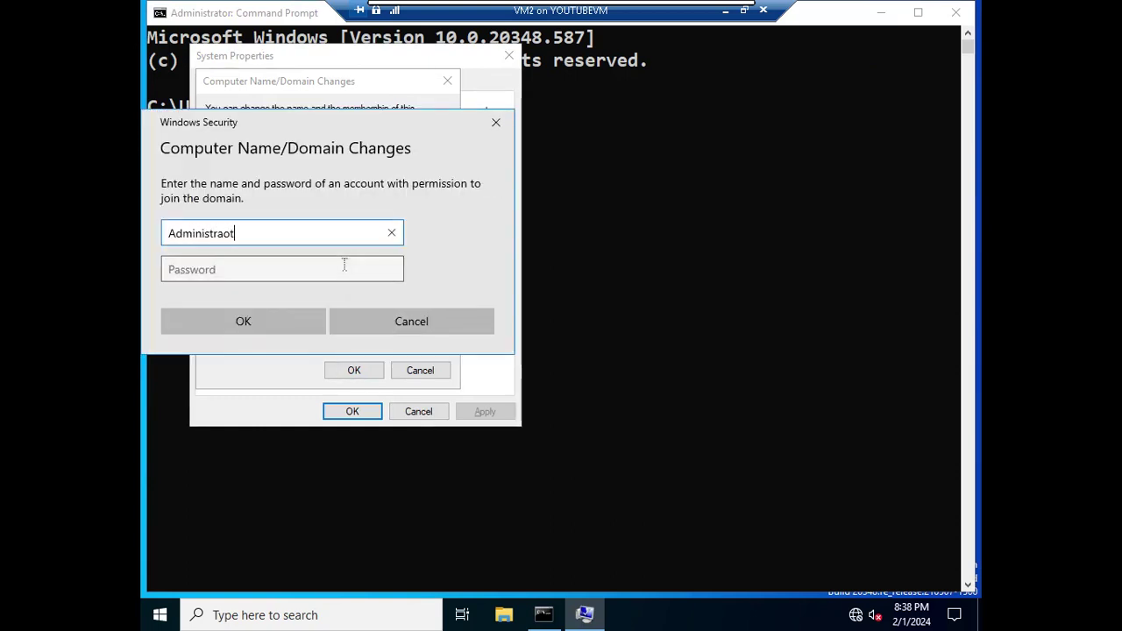
pyautogui.press('BackSpace')
pyautogui.press('BackSpace')
pyautogui.write('tor')
pyautogui.click(344, 264)
pyautogui.write('Passw0rd')
pyautogui.press('Return')
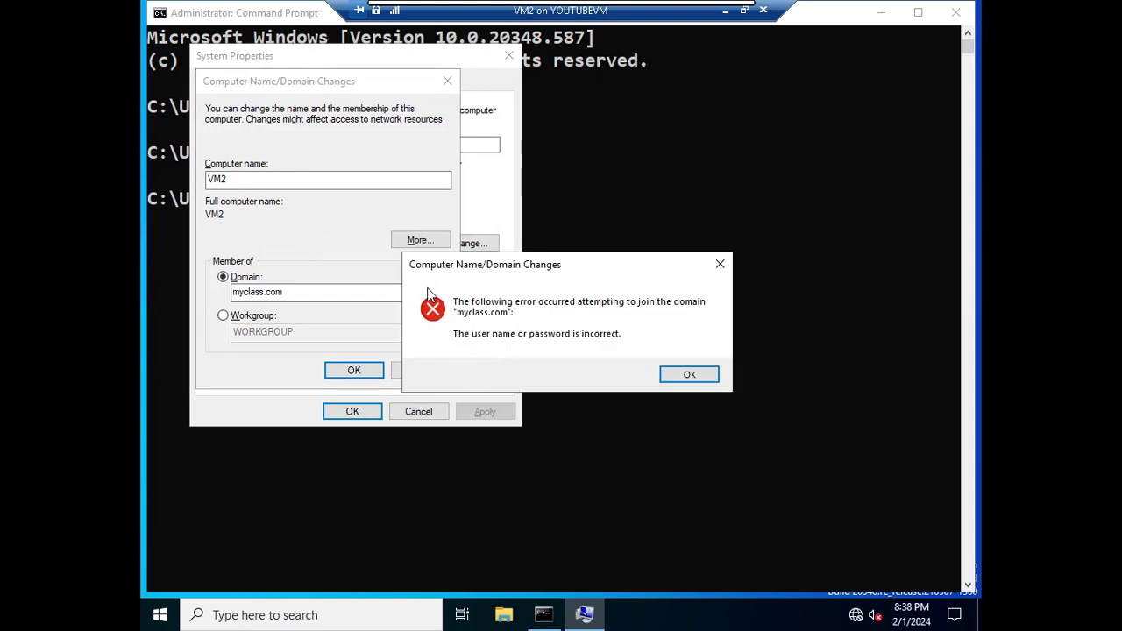
pyautogui.click(689, 374)
pyautogui.click(351, 370)
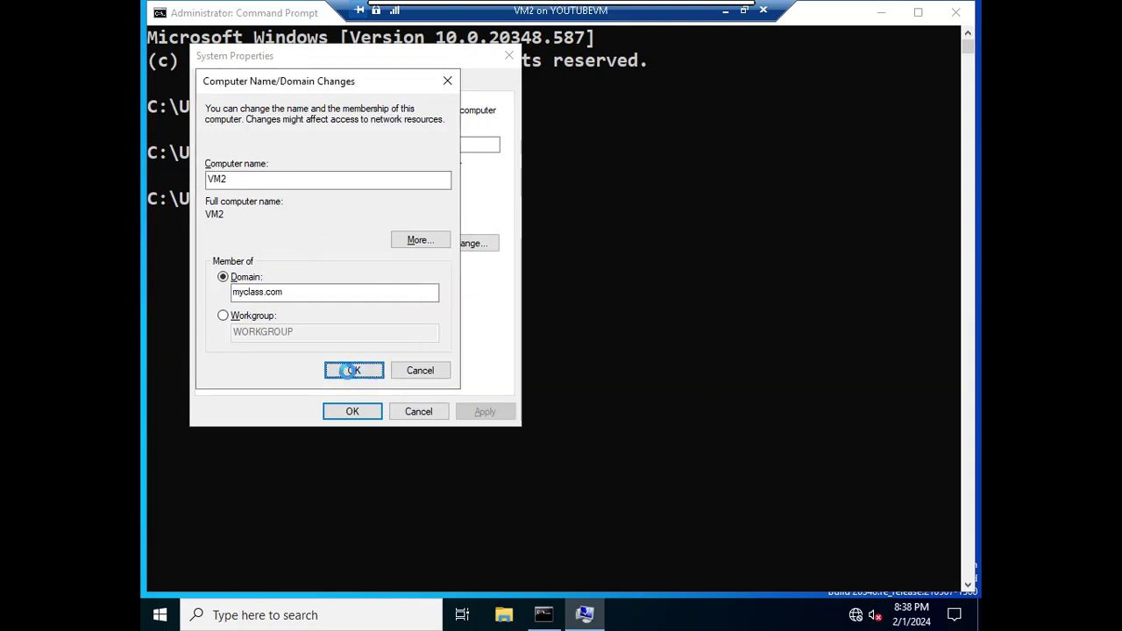
pyautogui.write('Administrator')
pyautogui.press('Tab')
pyautogui.write('Password1')
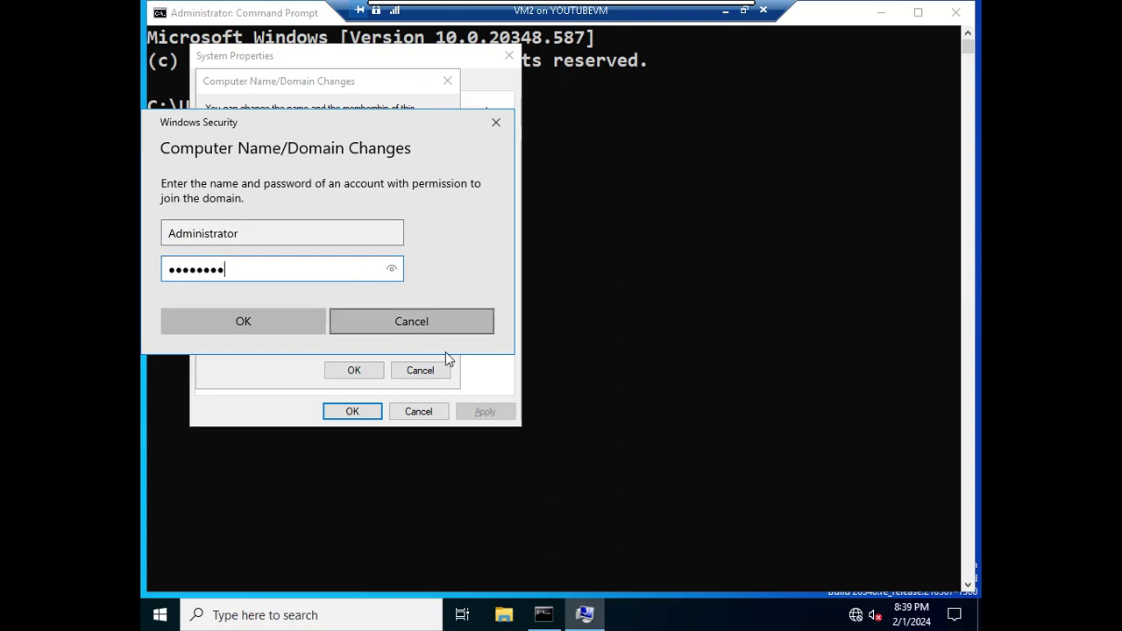
pyautogui.click(296, 315)
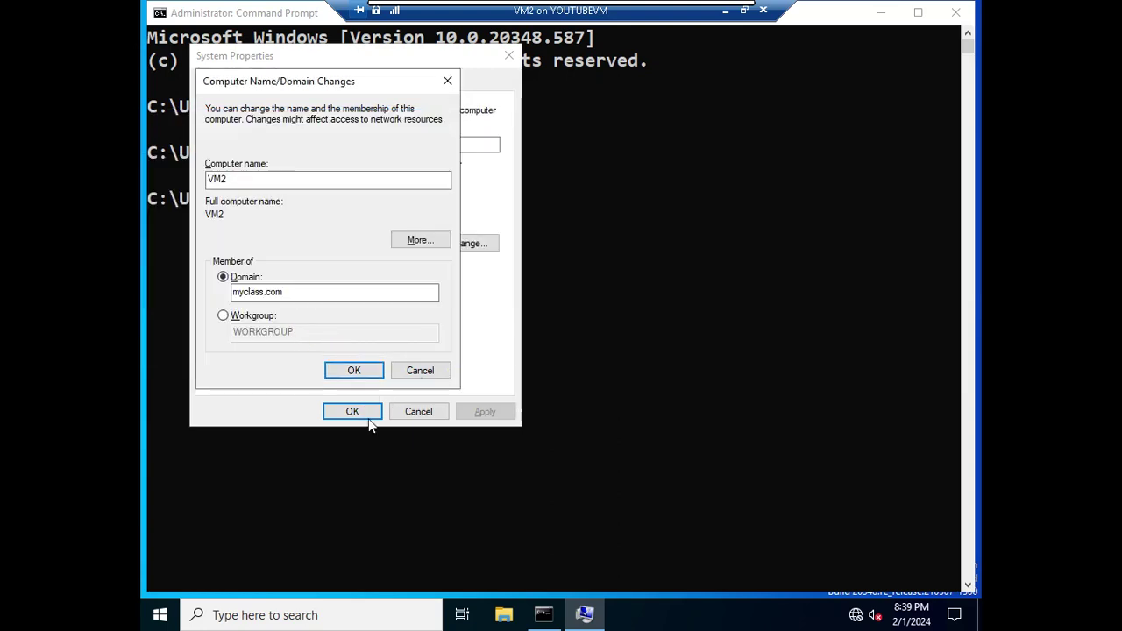
# Acknowledge the myclass.com welcome and restart VM2 now
pyautogui.click(621, 367)
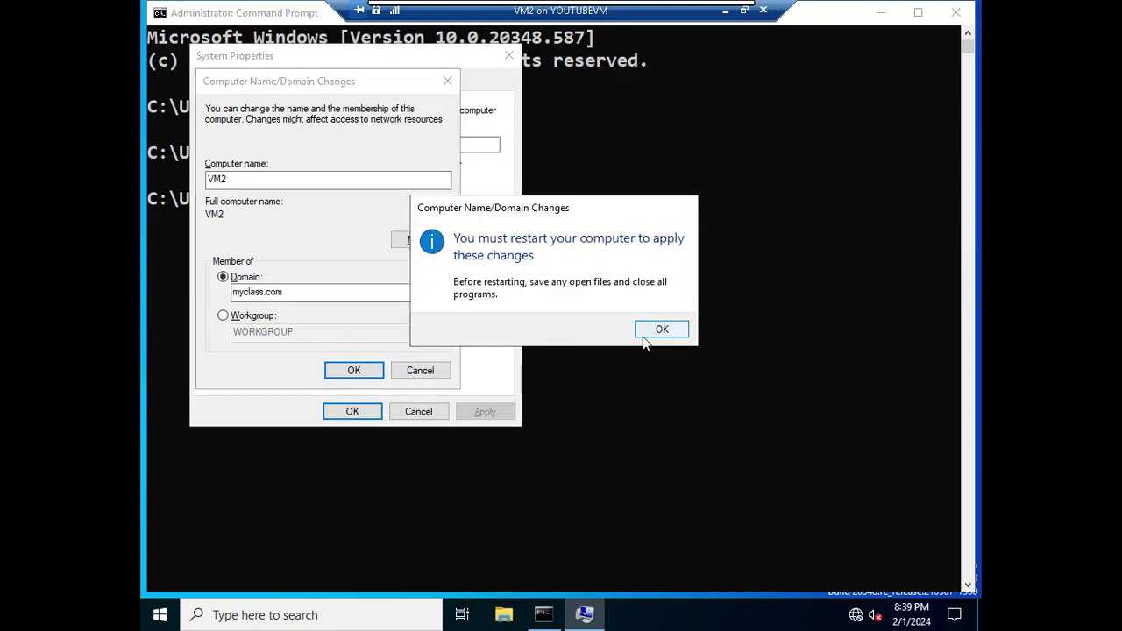
pyautogui.click(662, 330)
pyautogui.click(356, 413)
pyautogui.click(568, 324)
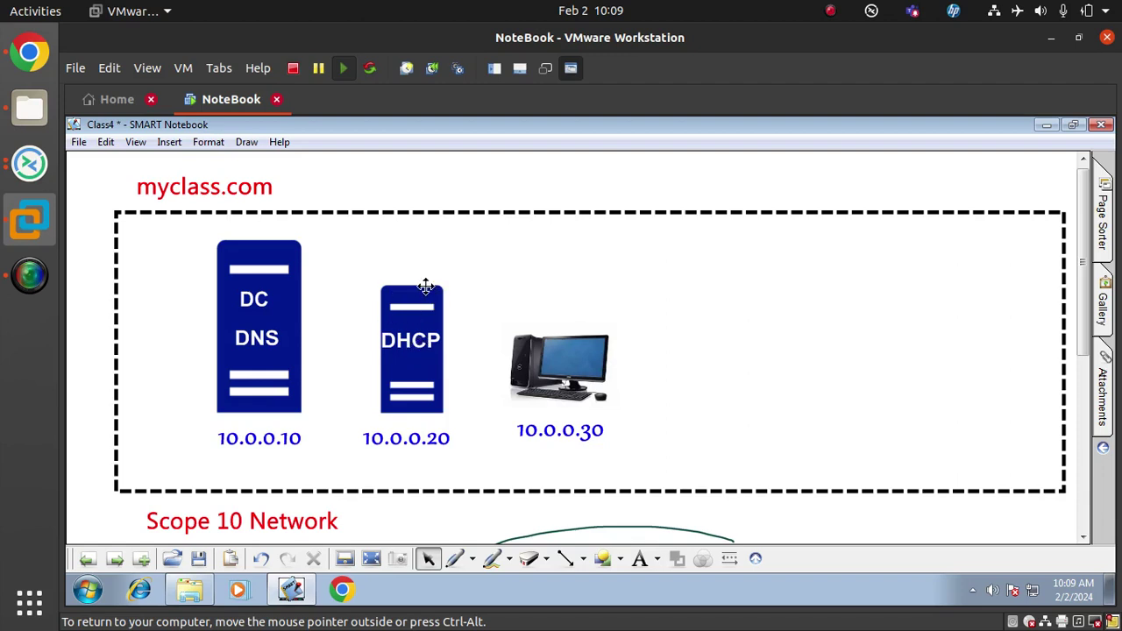
# Leave the SMART Notebook diagram and switch back to the restarted VM2 remote session via Remmina
pyautogui.click(27, 175)
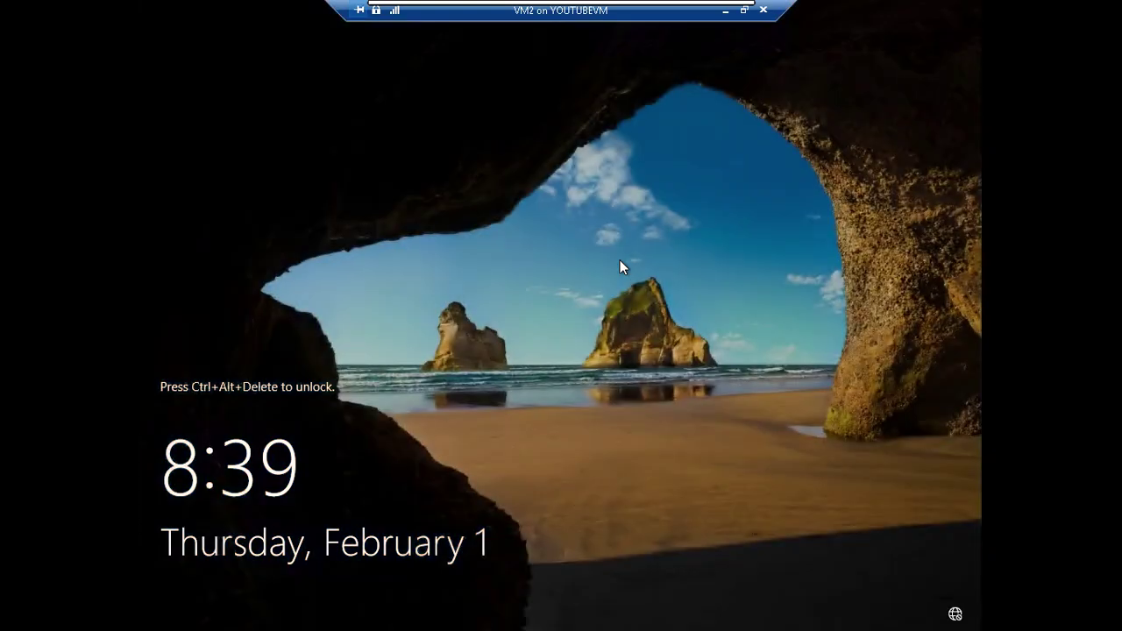
# Wake VM2's lock screen, restore full screen, and sign in as Administrator with the account password
pyautogui.click(744, 10)
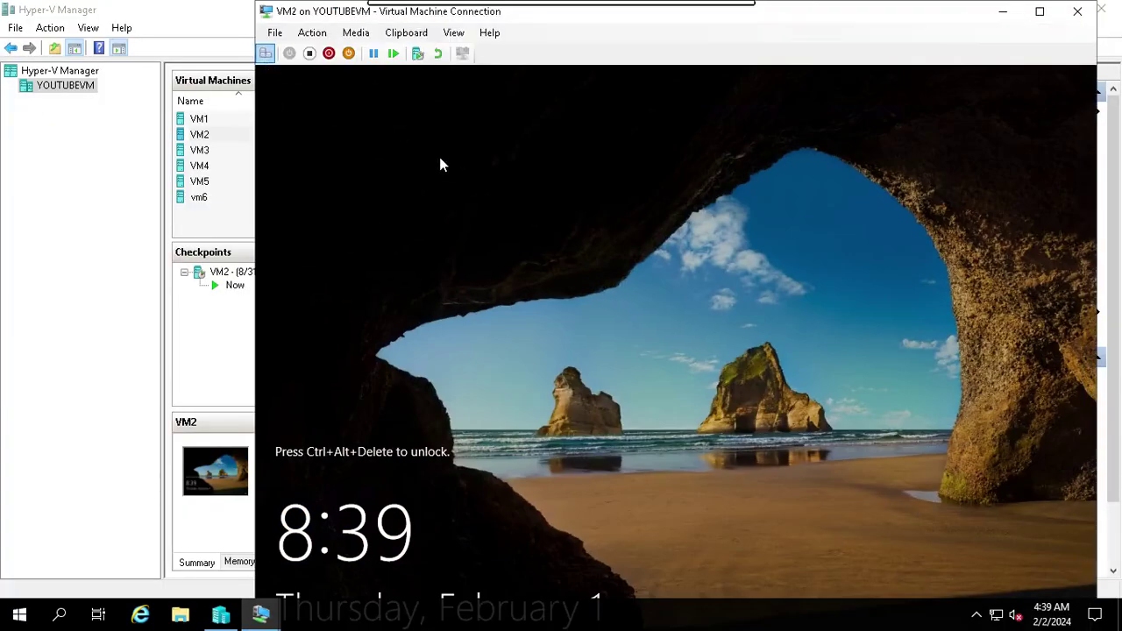
pyautogui.hotkey('ctrl', 'alt', 'End')
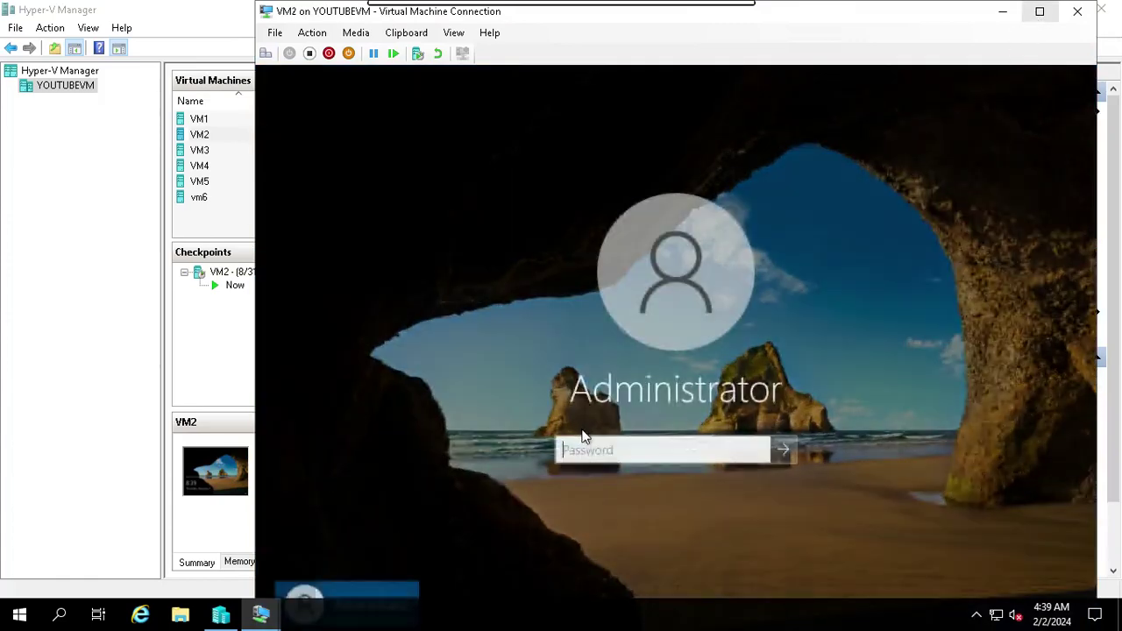
pyautogui.press('ctrl+alt+Break')
pyautogui.write('Pa$$w0rd')
pyautogui.press('Return')
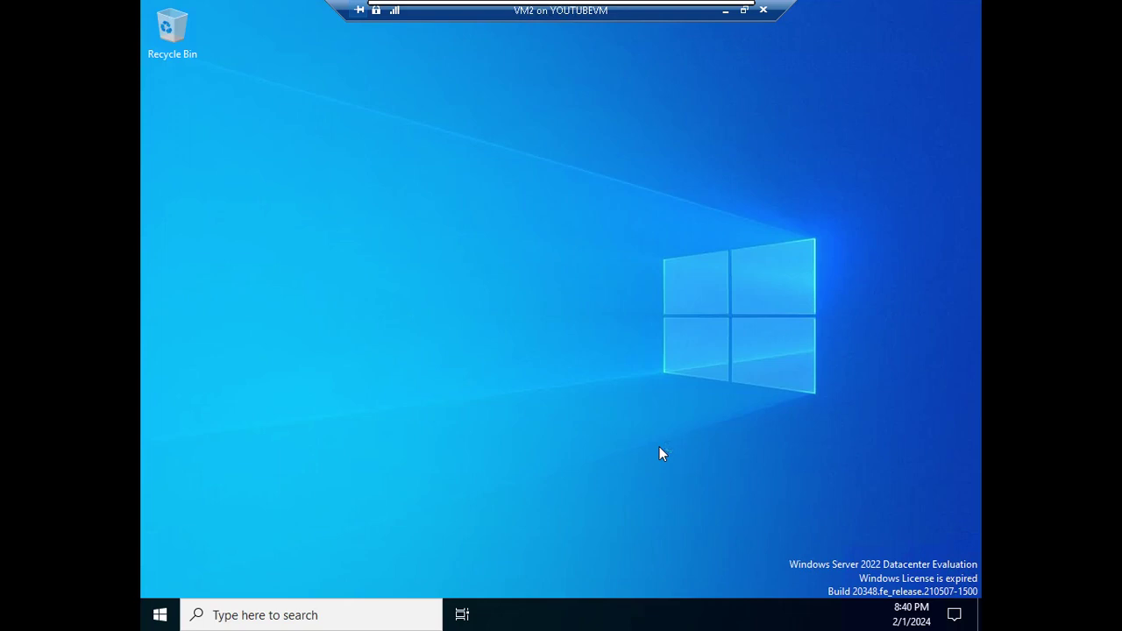
# Launch DHCP from Windows Administrative Tools, maximize it, and open vm2.myclass.com's IPv4 node with a wider tree pane
pyautogui.click(160, 615)
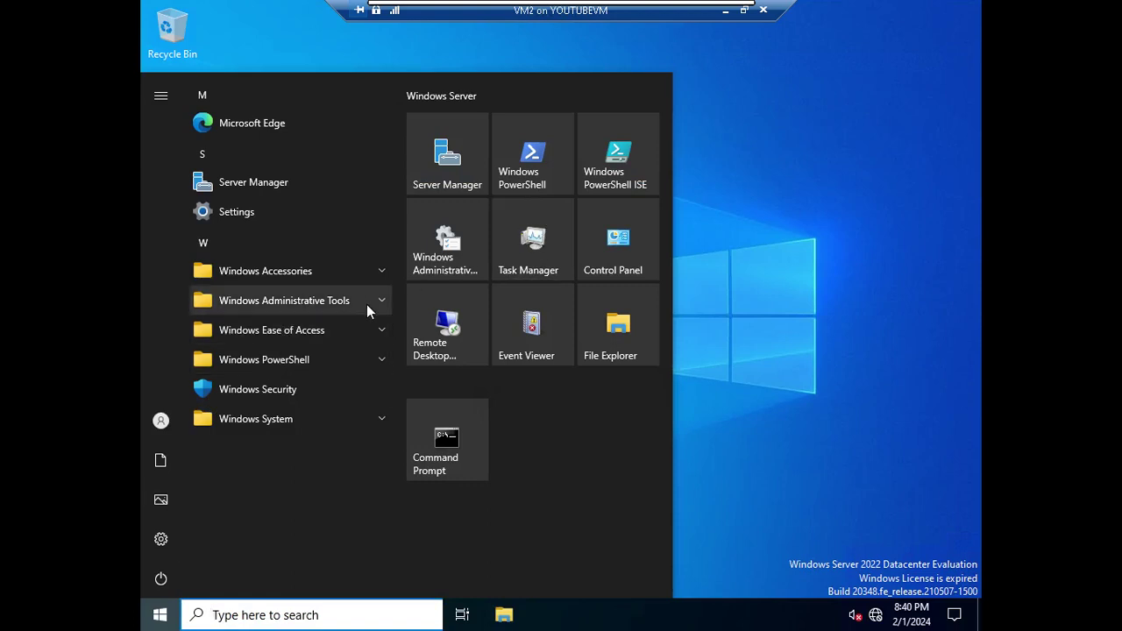
pyautogui.click(365, 302)
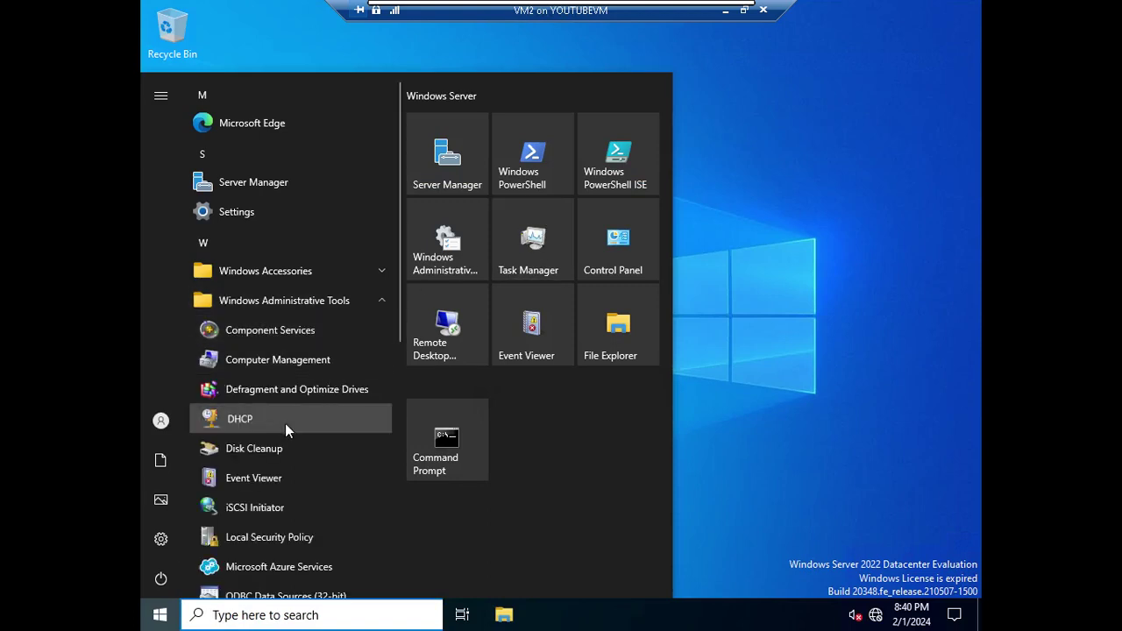
pyautogui.click(623, 342)
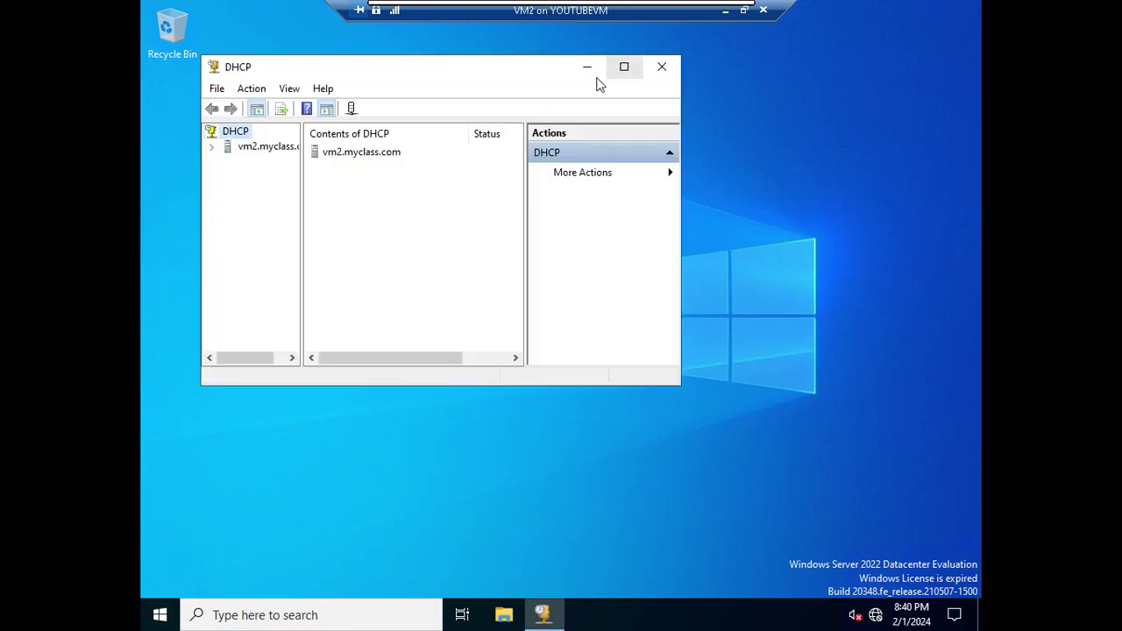
pyautogui.click(622, 68)
pyautogui.click(153, 88)
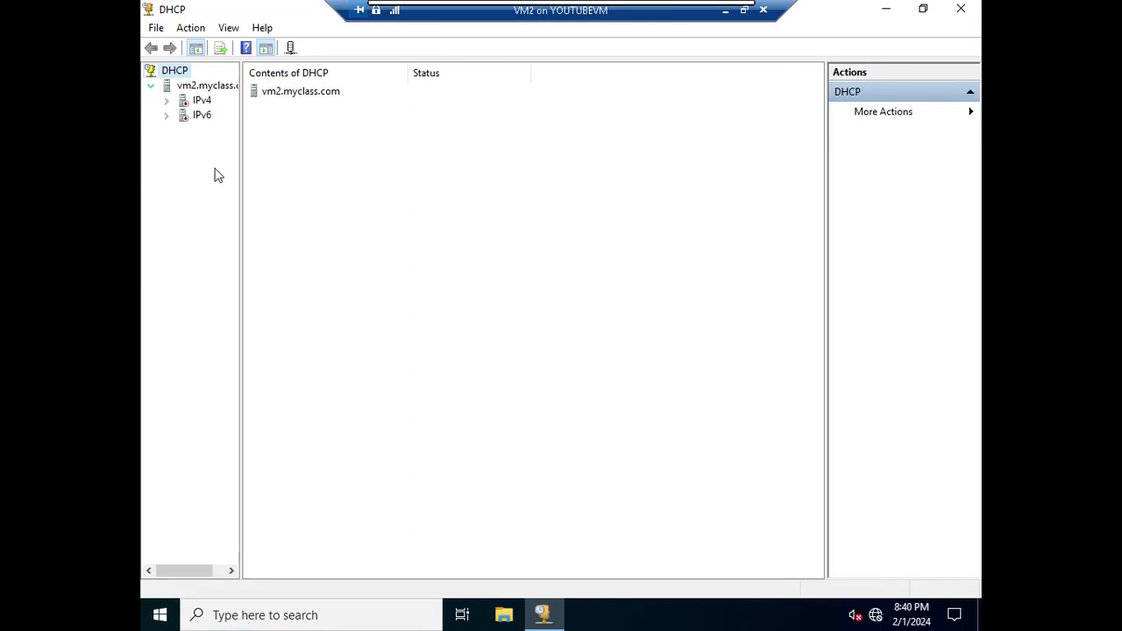
pyautogui.doubleClick(186, 103)
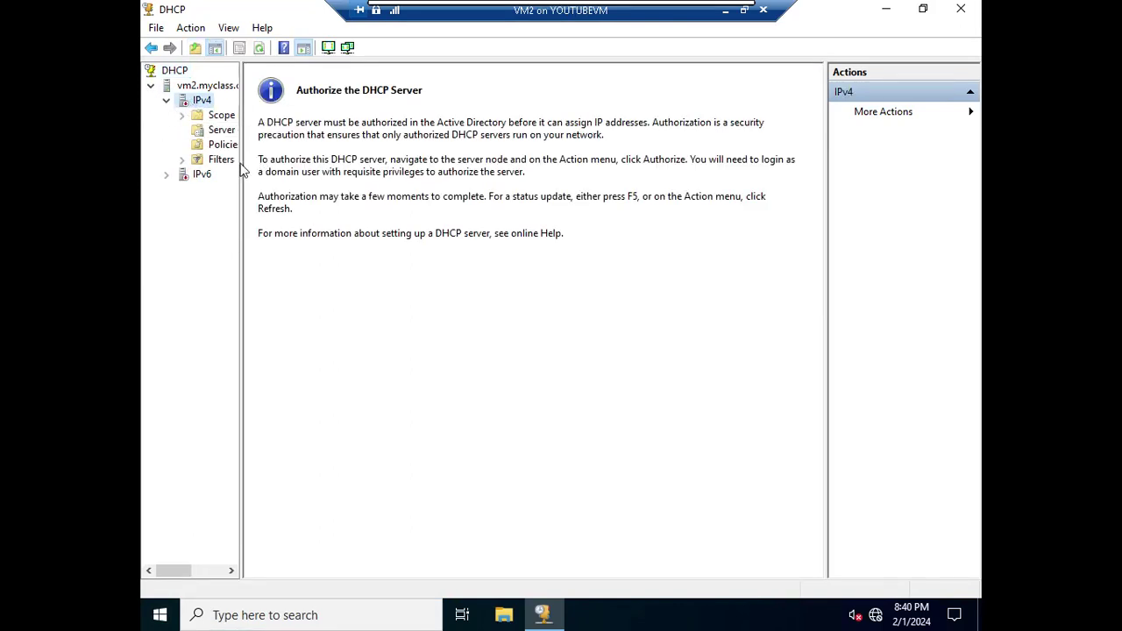
pyautogui.moveTo(241, 165); pyautogui.dragTo(361, 185)
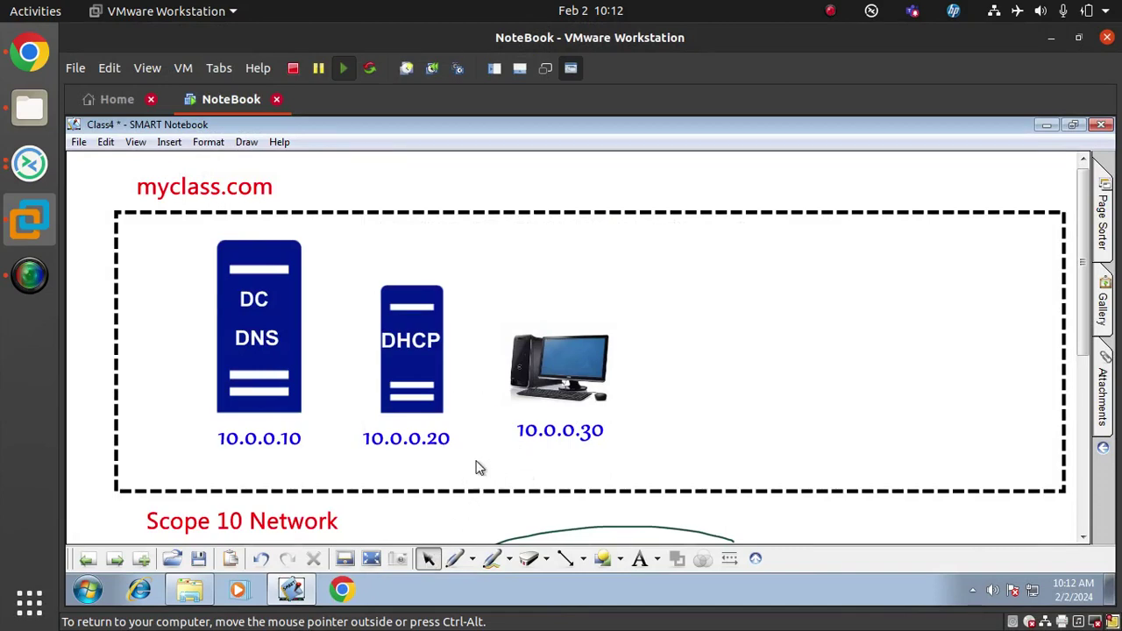
# Select and deselect the DHCP server with its 10.0.0.20 label, then return to the remote DHCP console
pyautogui.moveTo(491, 478); pyautogui.dragTo(348, 296)
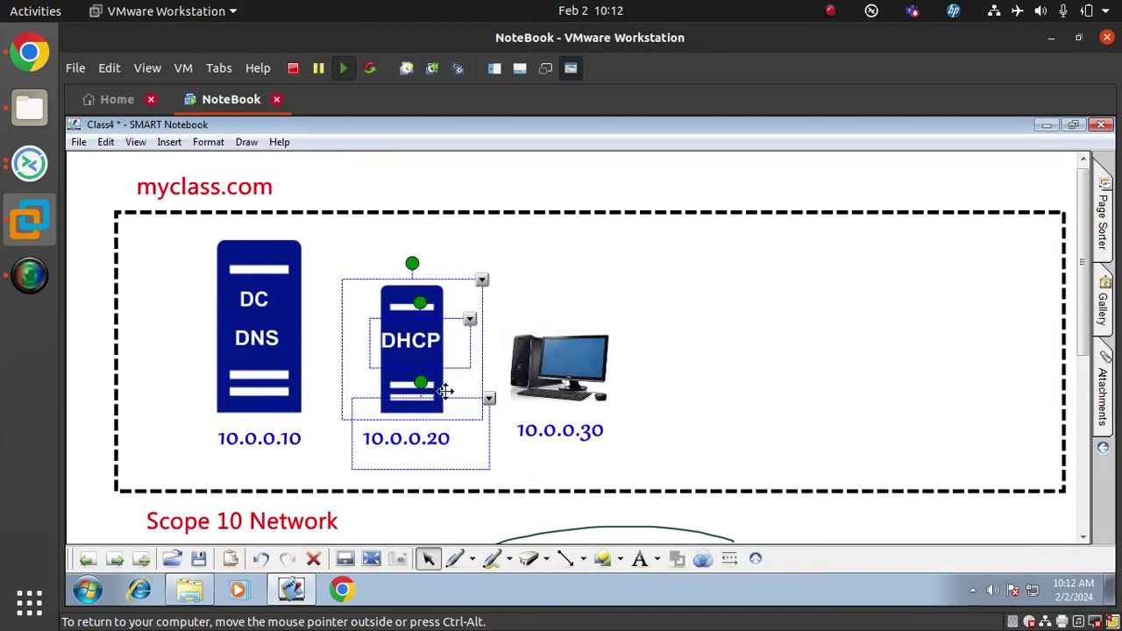
pyautogui.click(562, 172)
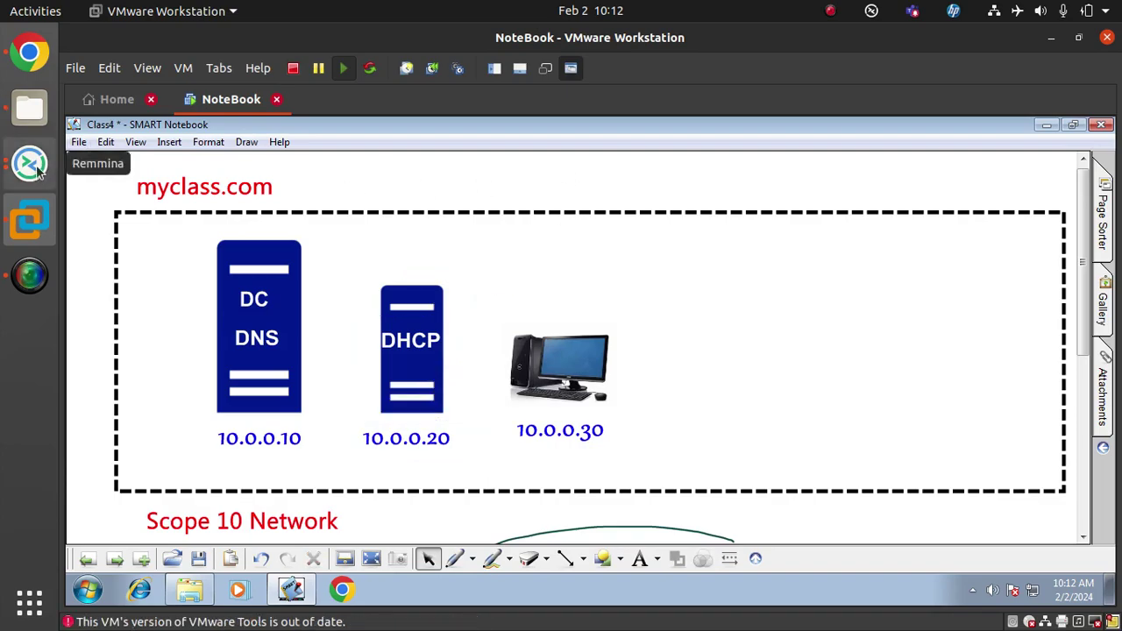
pyautogui.click(28, 163)
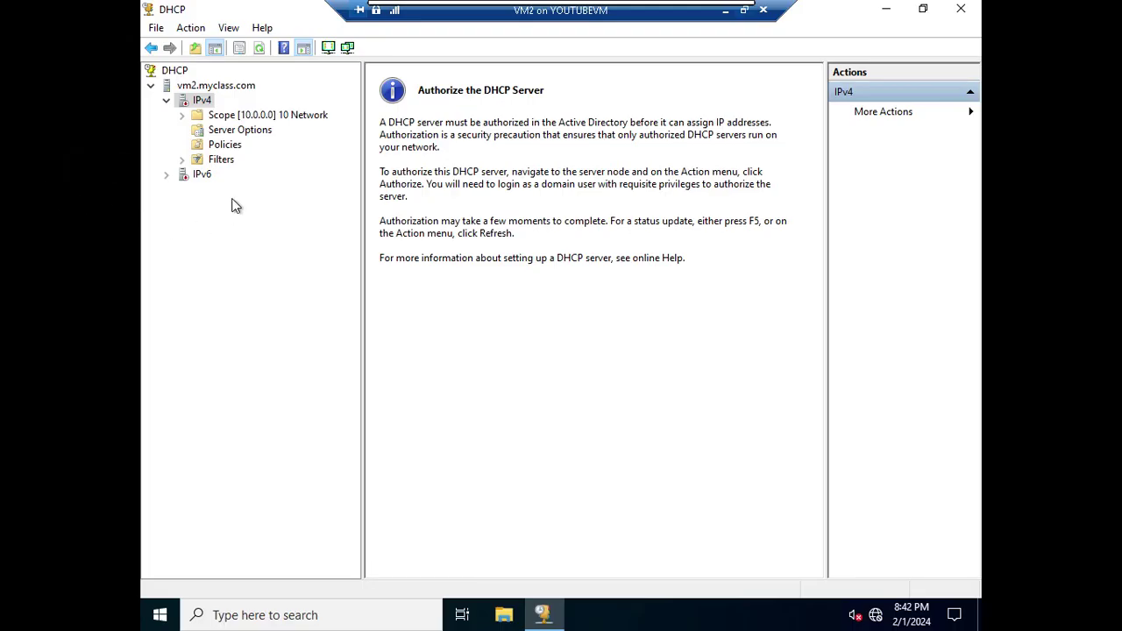
# Check vm2.myclass.com's action menu, then close the DHCP console
pyautogui.rightClick(214, 87)
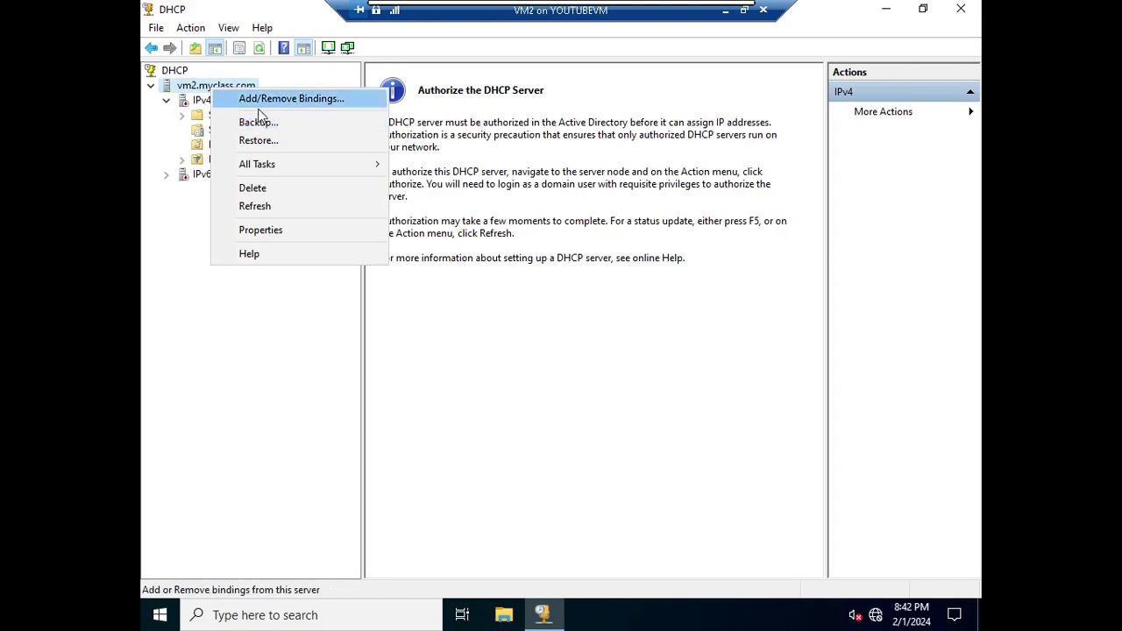
pyautogui.click(605, 229)
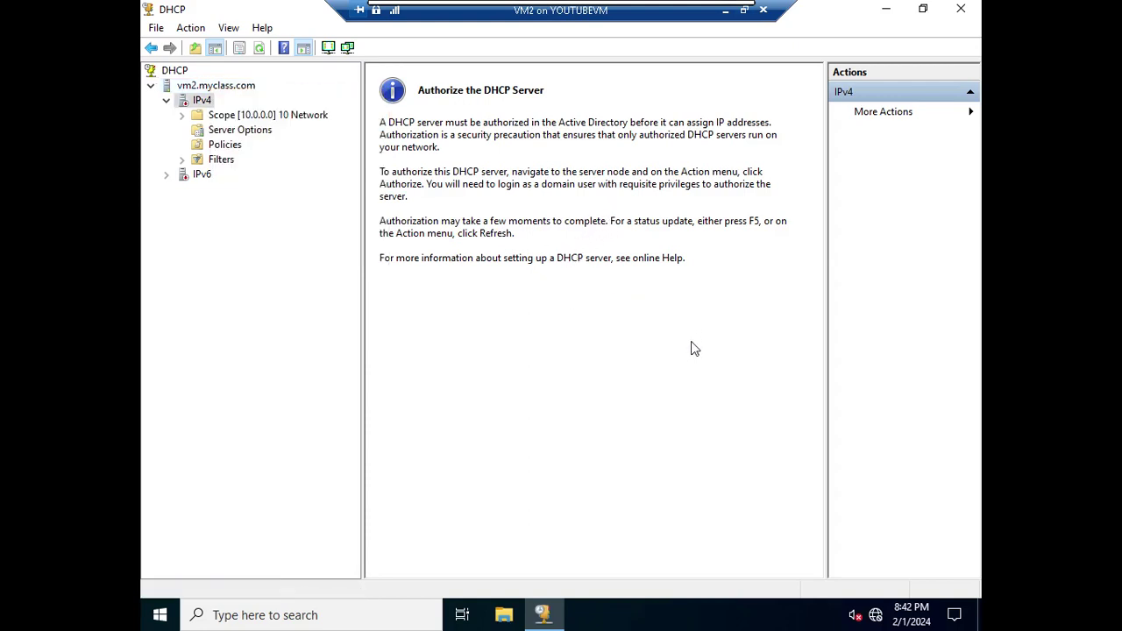
pyautogui.click(962, 9)
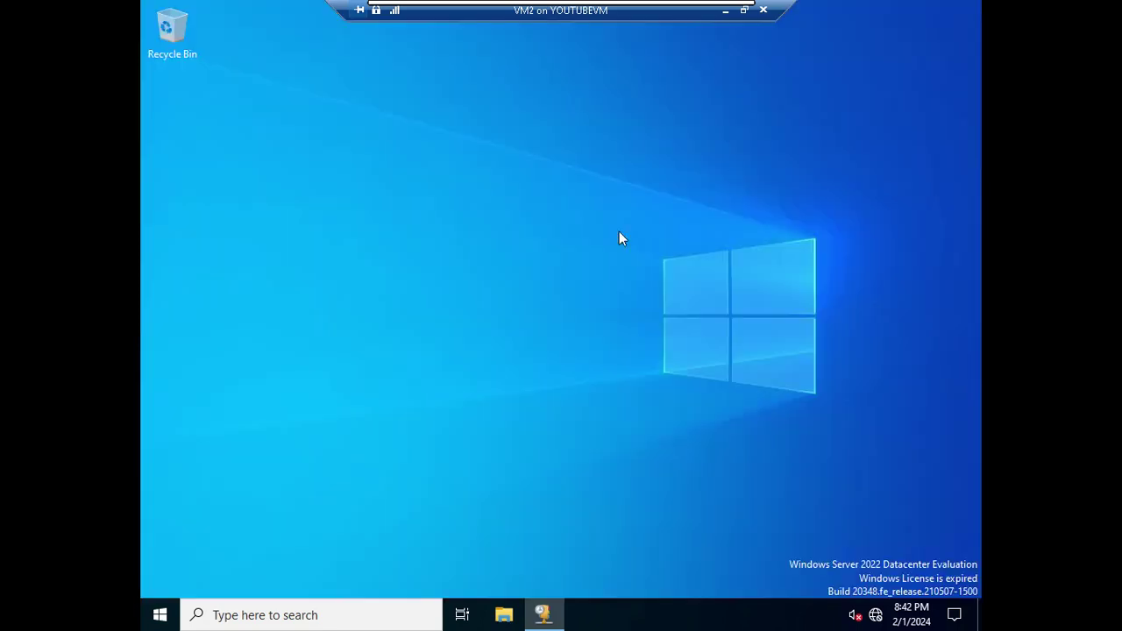
# Sign the Administrator out of VM2 and leave full-screen view
pyautogui.click(160, 621)
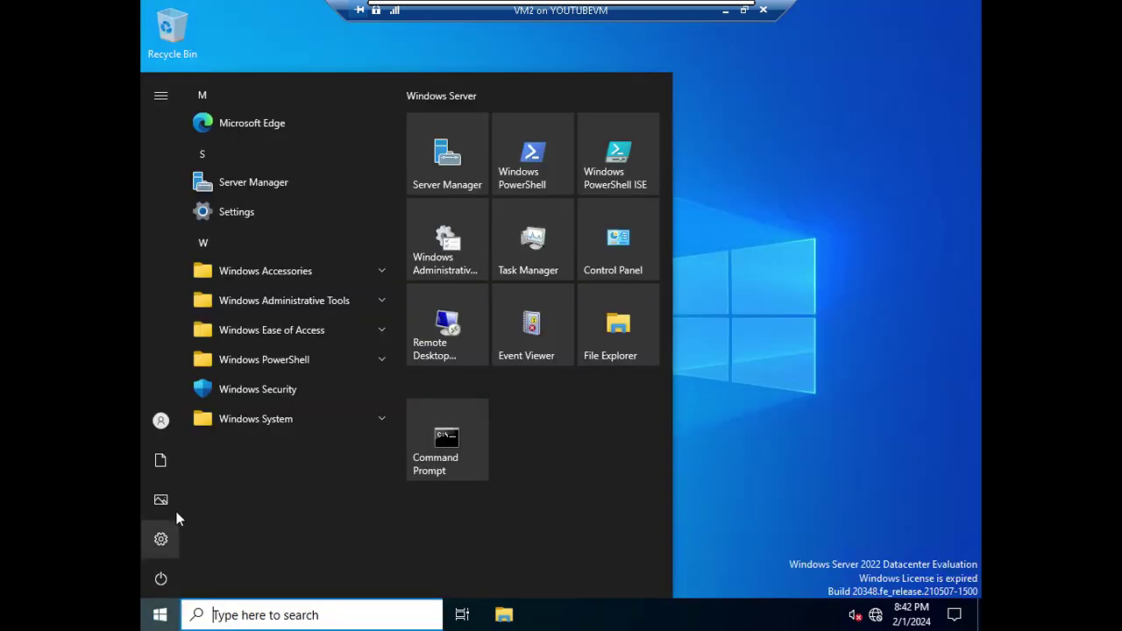
pyautogui.click(166, 424)
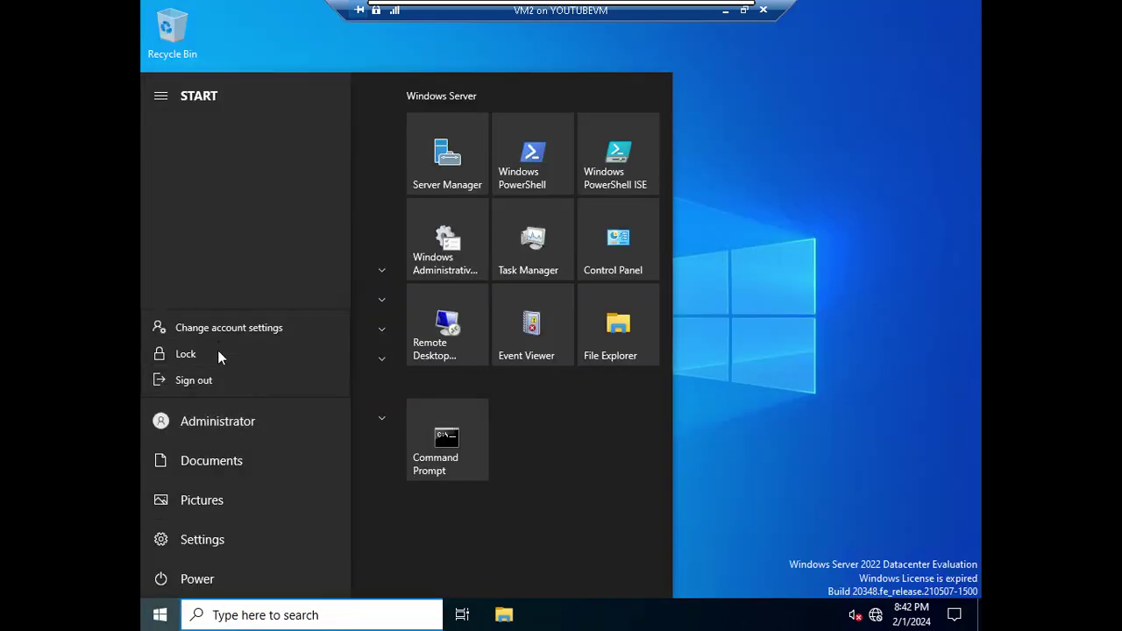
pyautogui.click(203, 380)
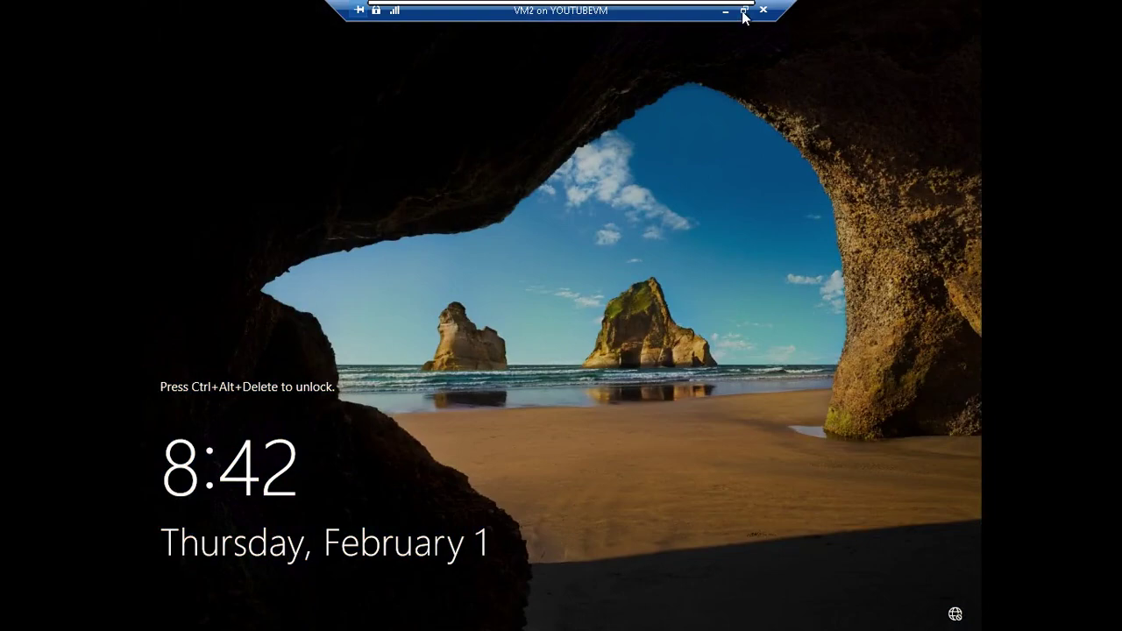
pyautogui.click(743, 12)
# Sign in to VM2 as Other user with the myclass domain Administrator account and its password
pyautogui.hotkey('ctrl', 'alt', 'End')
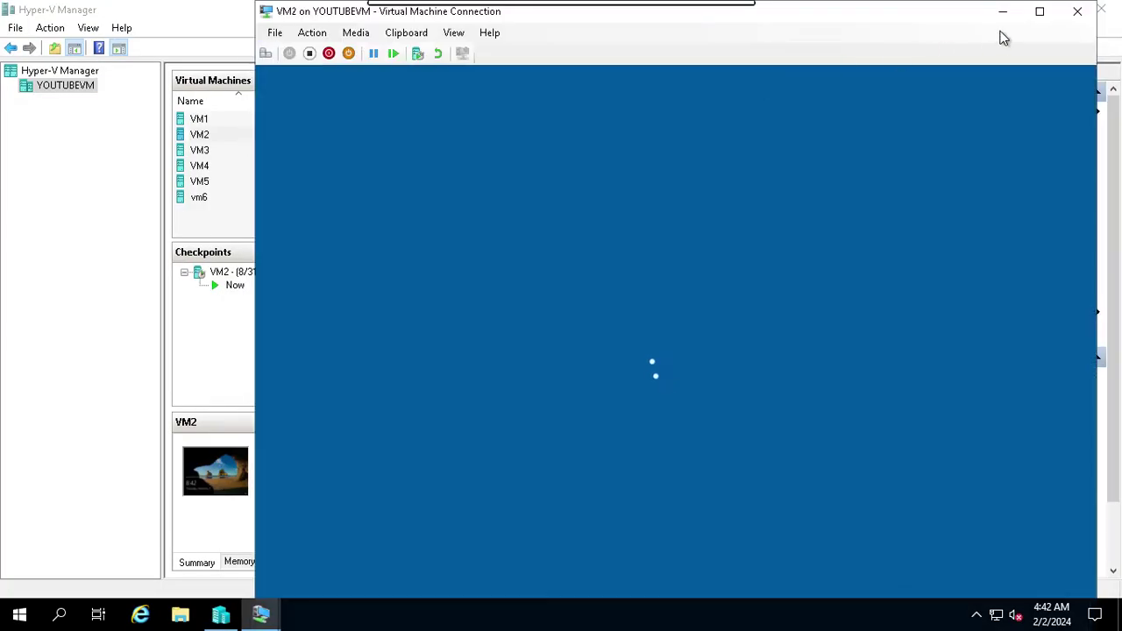
pyautogui.press('ctrl+alt+Break')
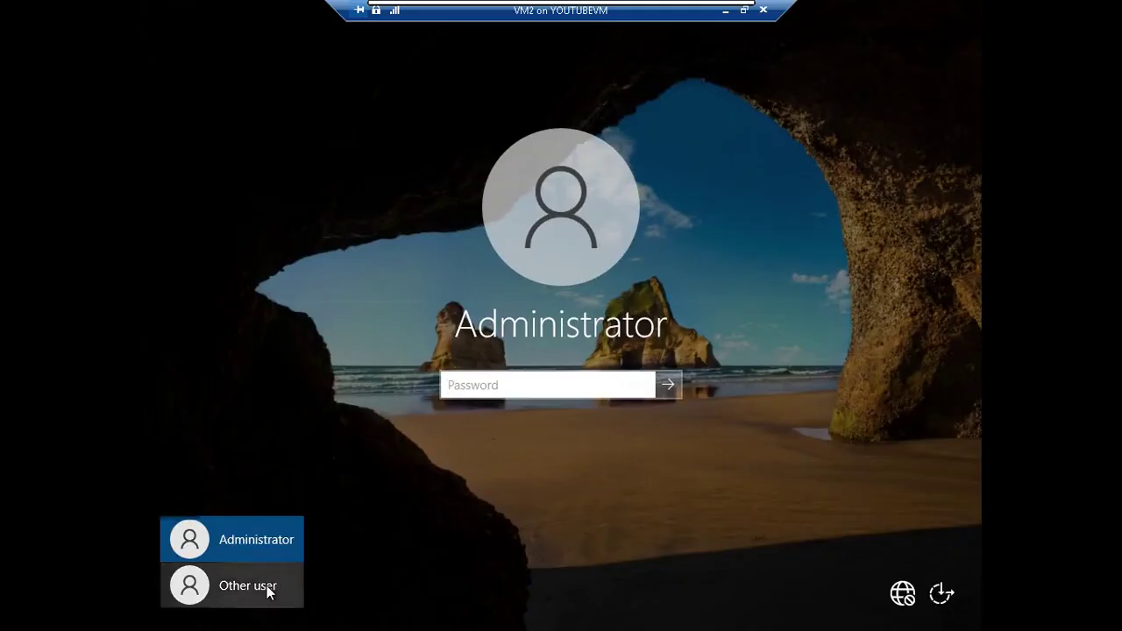
pyautogui.click(267, 593)
pyautogui.write('myclass')
pyautogui.write('\\Adminis')
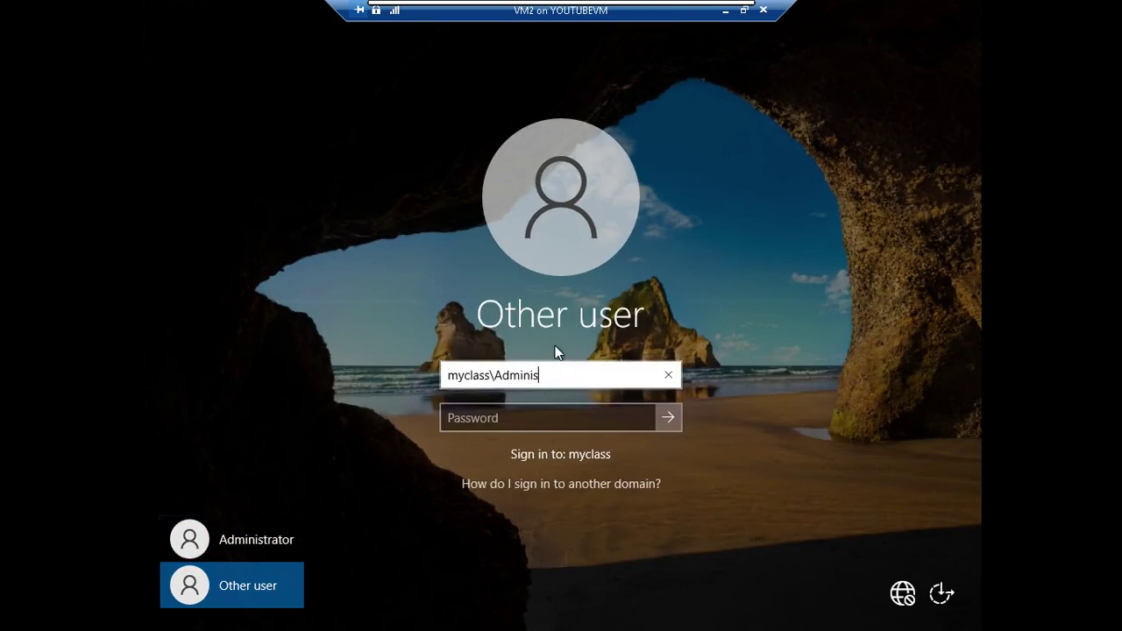
pyautogui.write('tratorq')
pyautogui.press('BackSpace')
pyautogui.press('Tab')
pyautogui.write('••••••••')
pyautogui.press('Return')
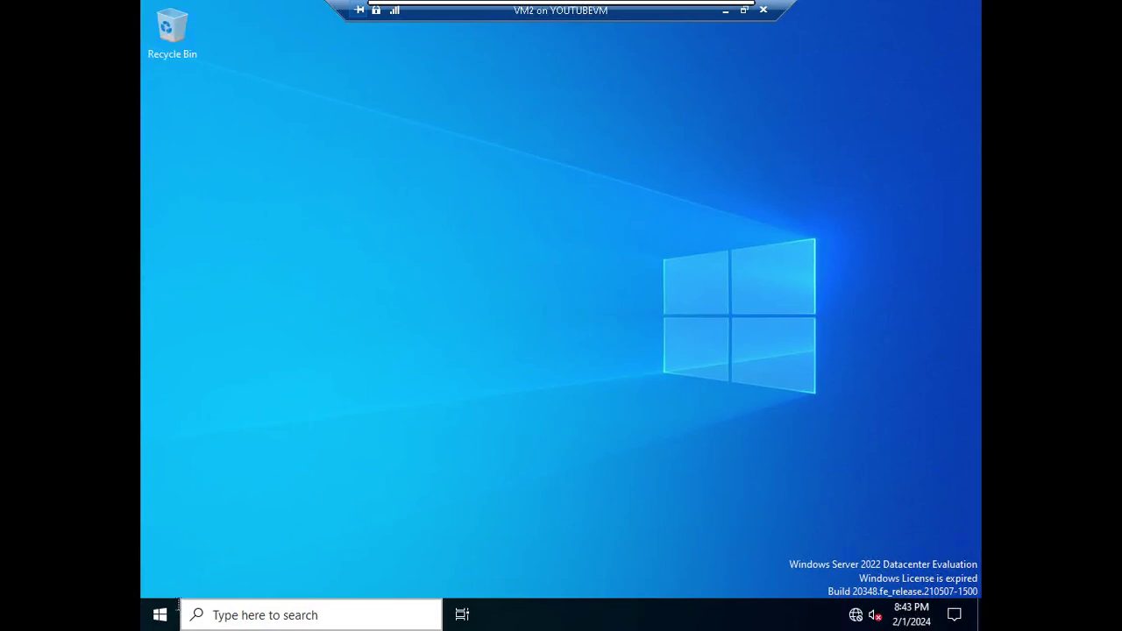
# Reopen the DHCP console, expand vm2.myclass.com, maximize the window, and widen the tree pane
pyautogui.click(175, 605)
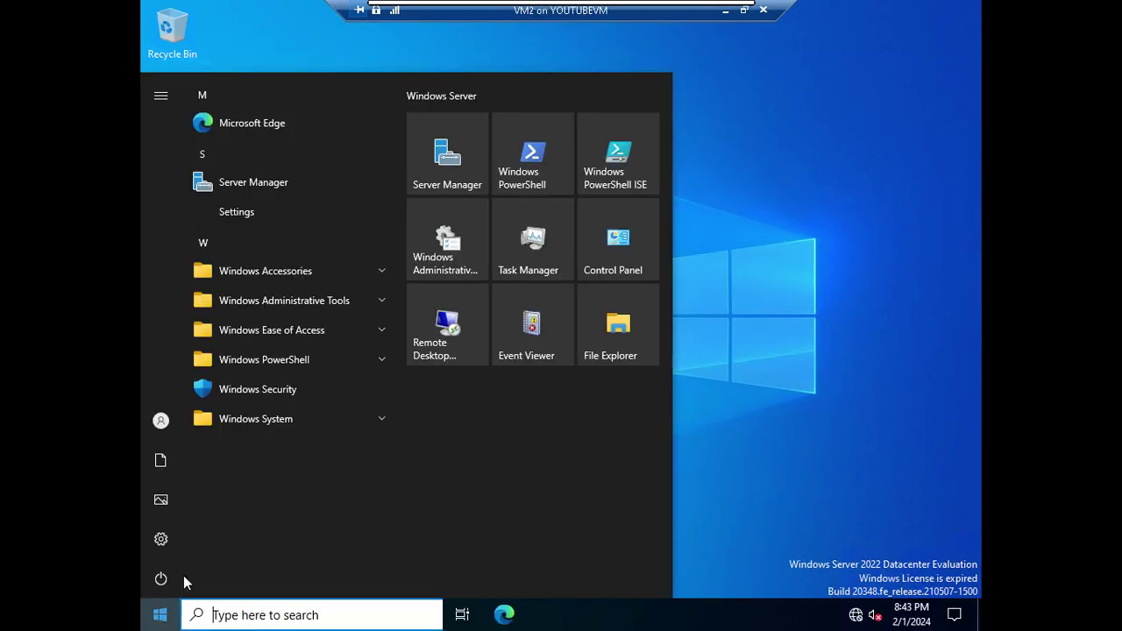
pyautogui.click(349, 307)
pyautogui.click(314, 361)
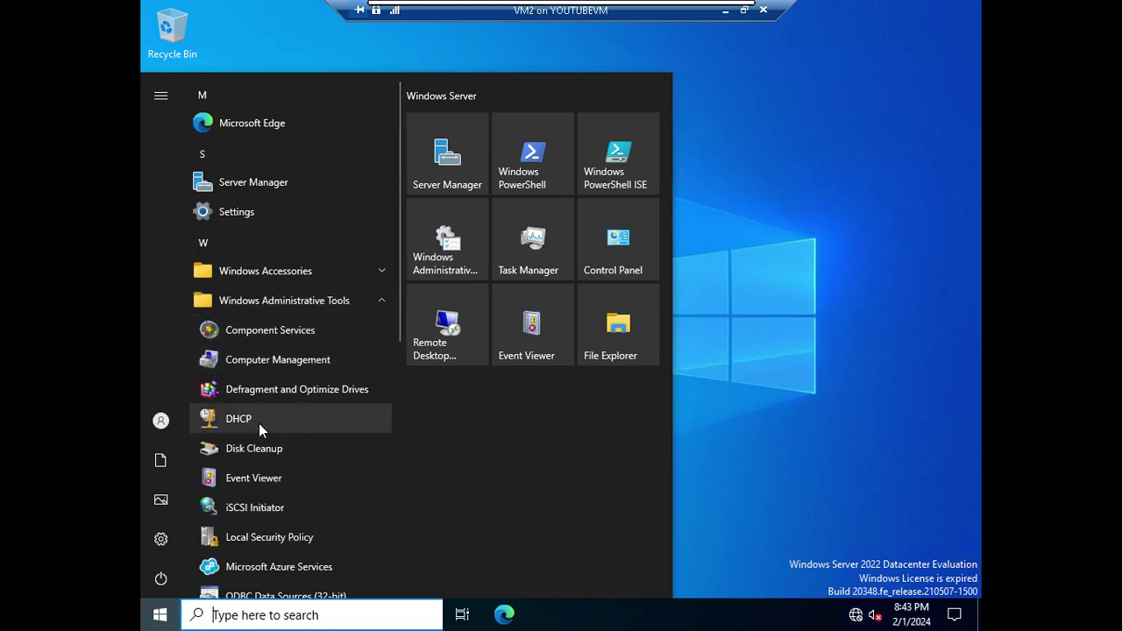
pyautogui.click(283, 428)
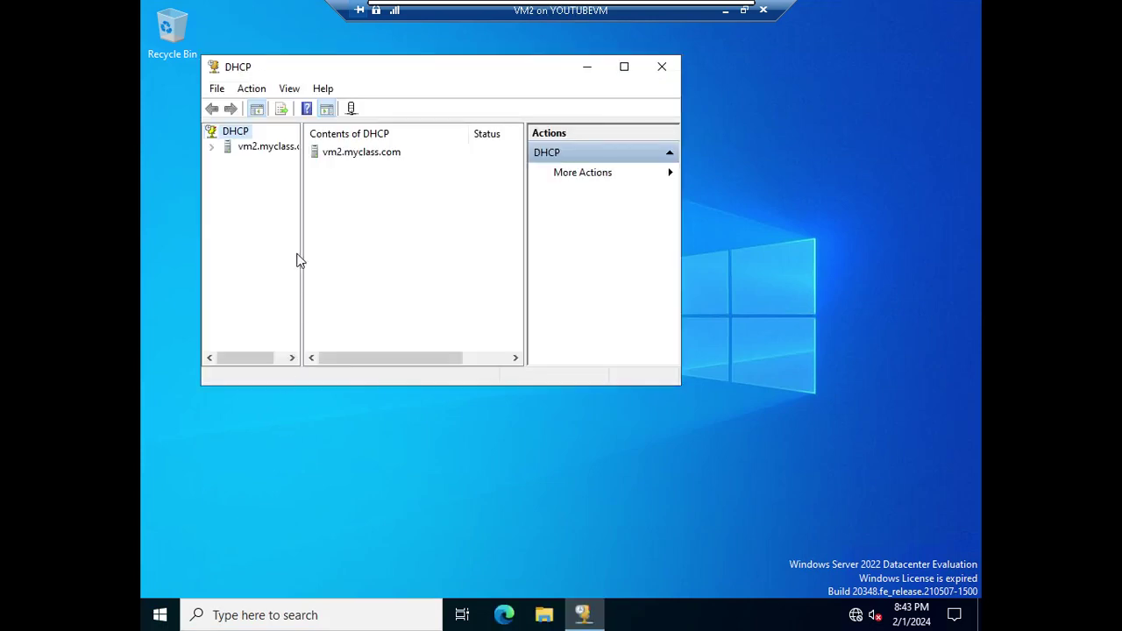
pyautogui.click(213, 147)
pyautogui.click(624, 67)
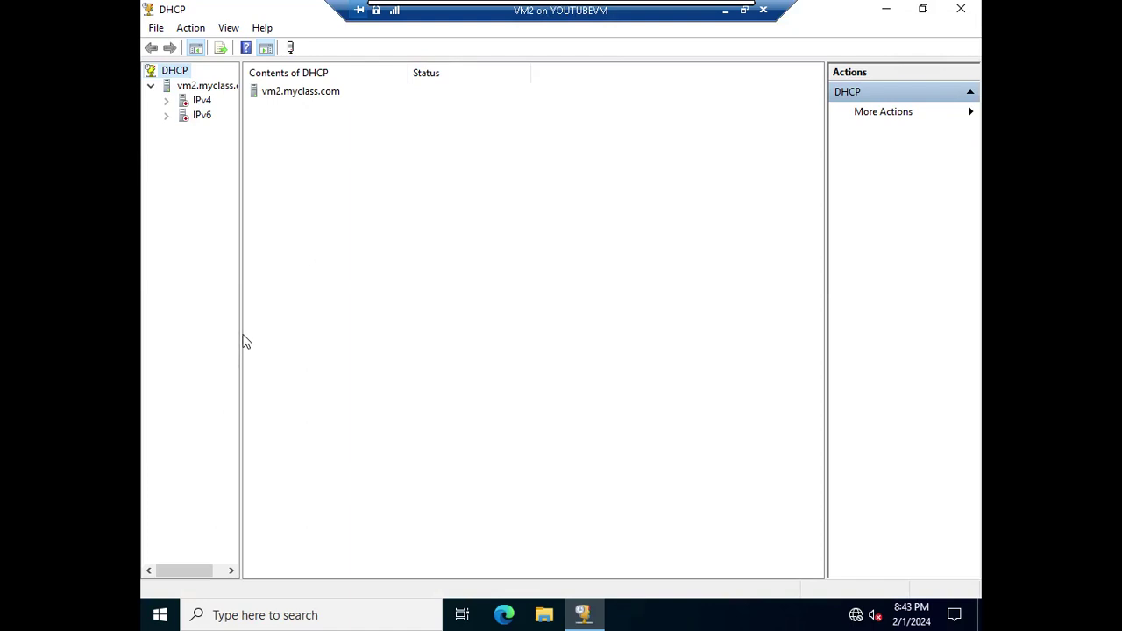
pyautogui.moveTo(240, 331); pyautogui.dragTo(391, 339)
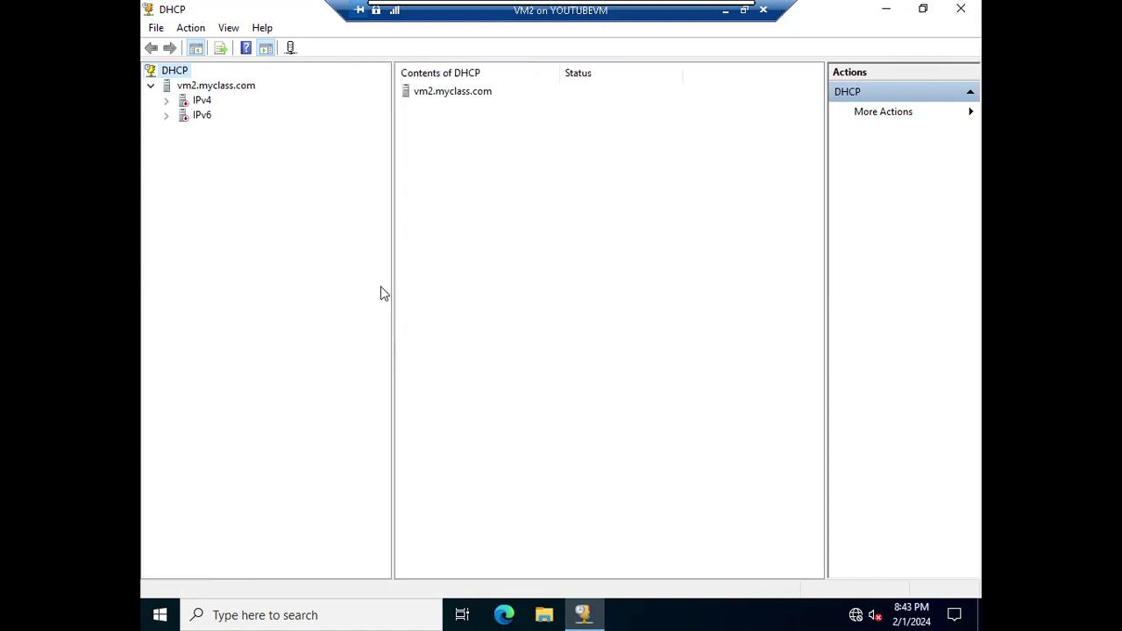
# Expand IPv4, check the IPv4 and DHCP root menus, then open vm2.myclass.com's context menu
pyautogui.click(165, 100)
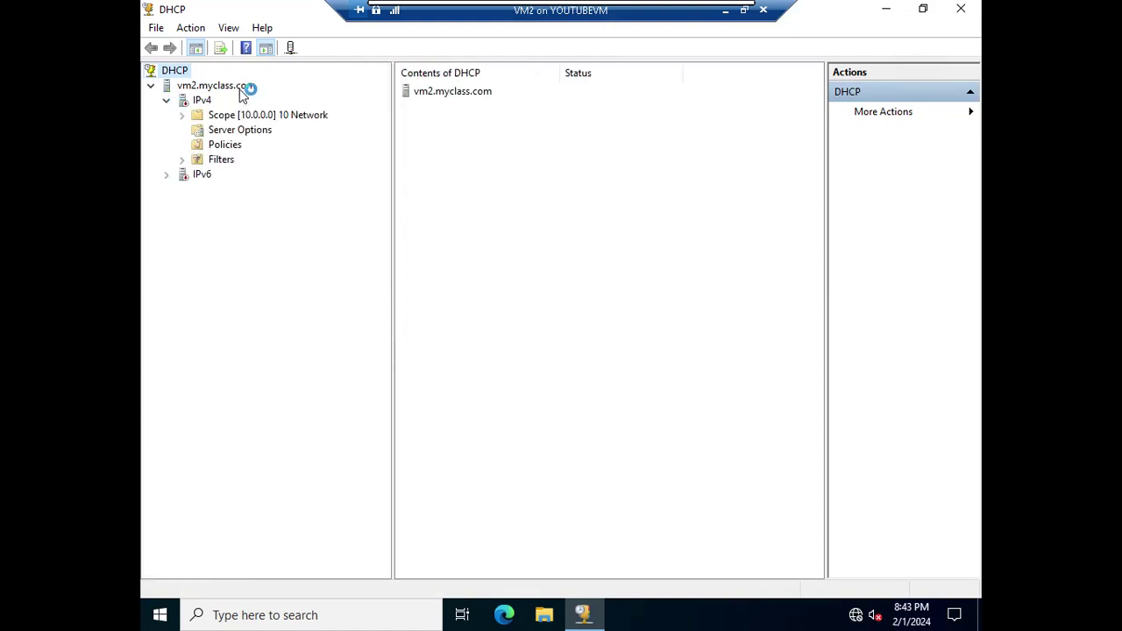
pyautogui.click(243, 91)
pyautogui.rightClick(244, 91)
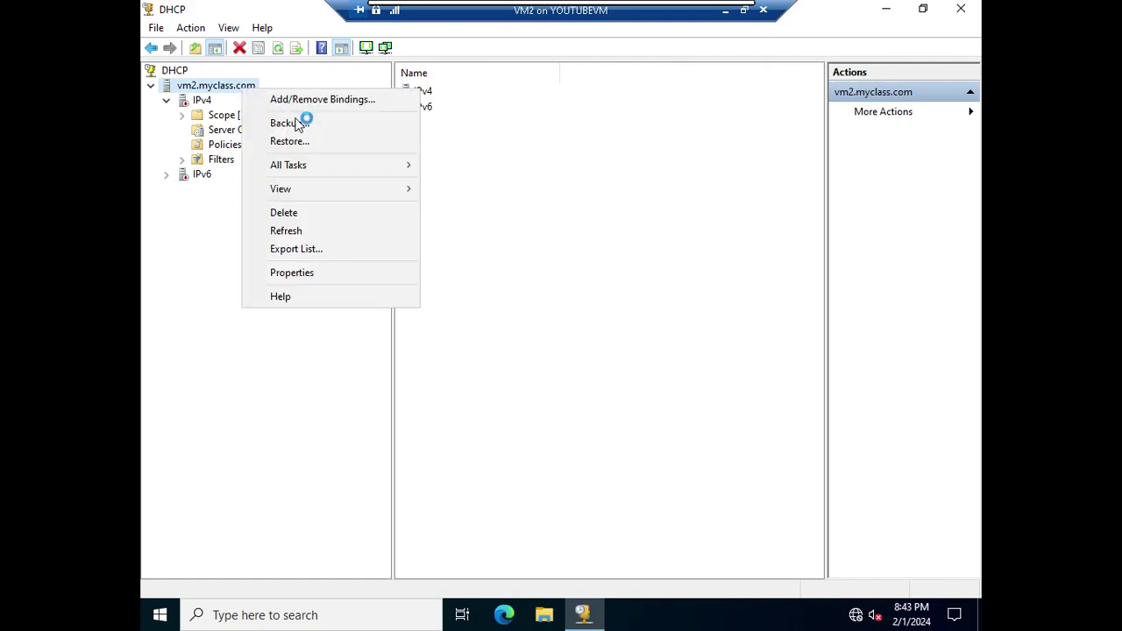
pyautogui.click(211, 116)
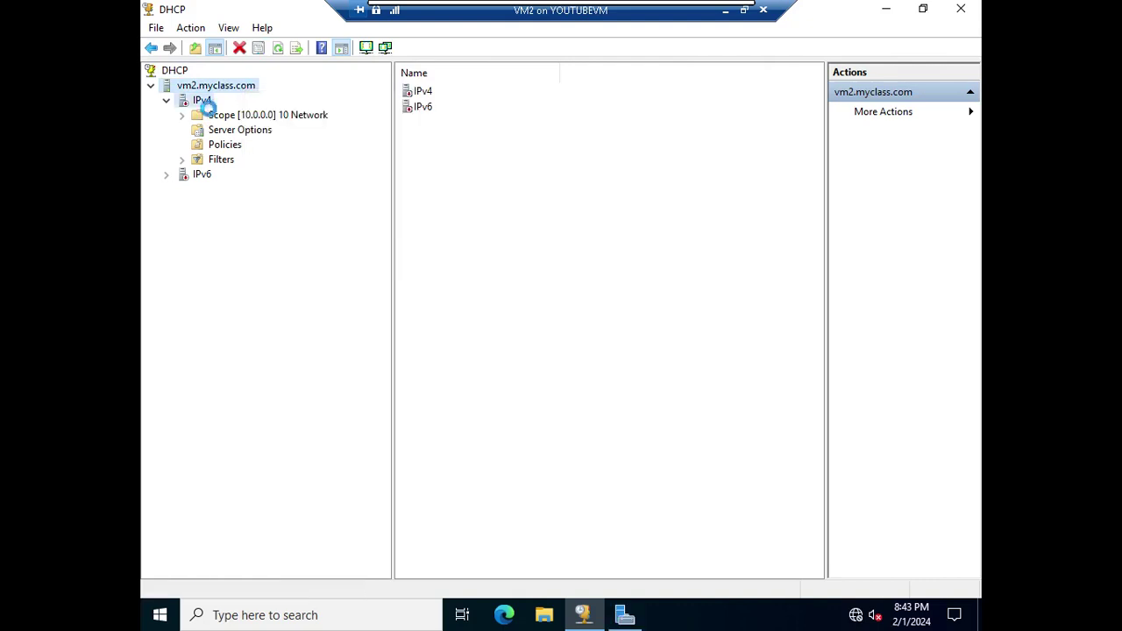
pyautogui.click(206, 103)
pyautogui.rightClick(206, 103)
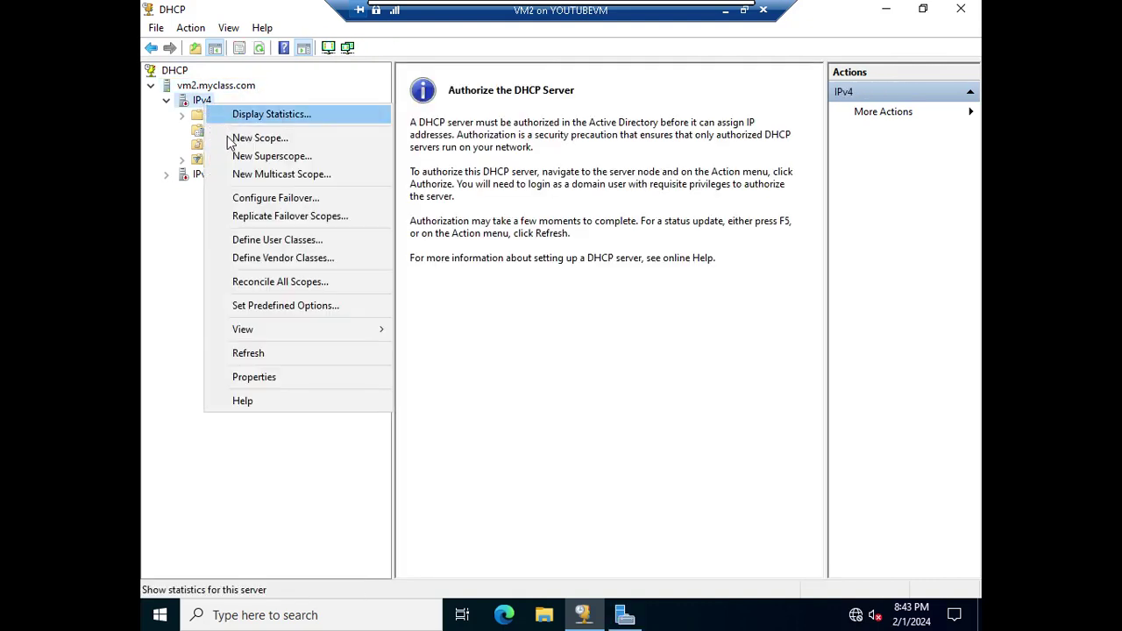
pyautogui.click(187, 88)
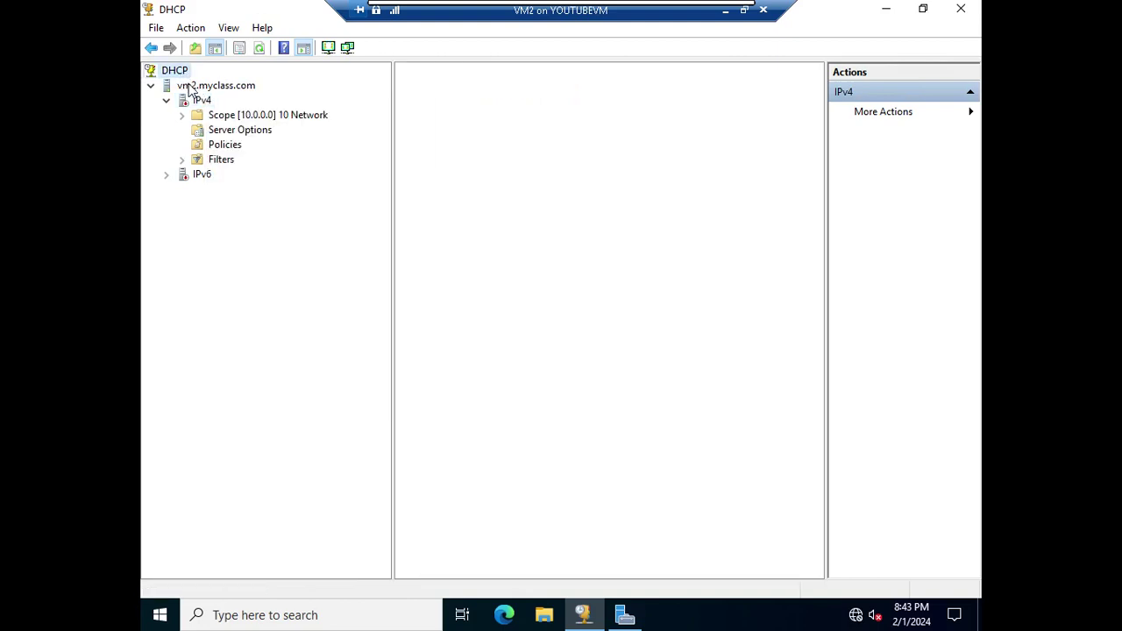
pyautogui.rightClick(187, 75)
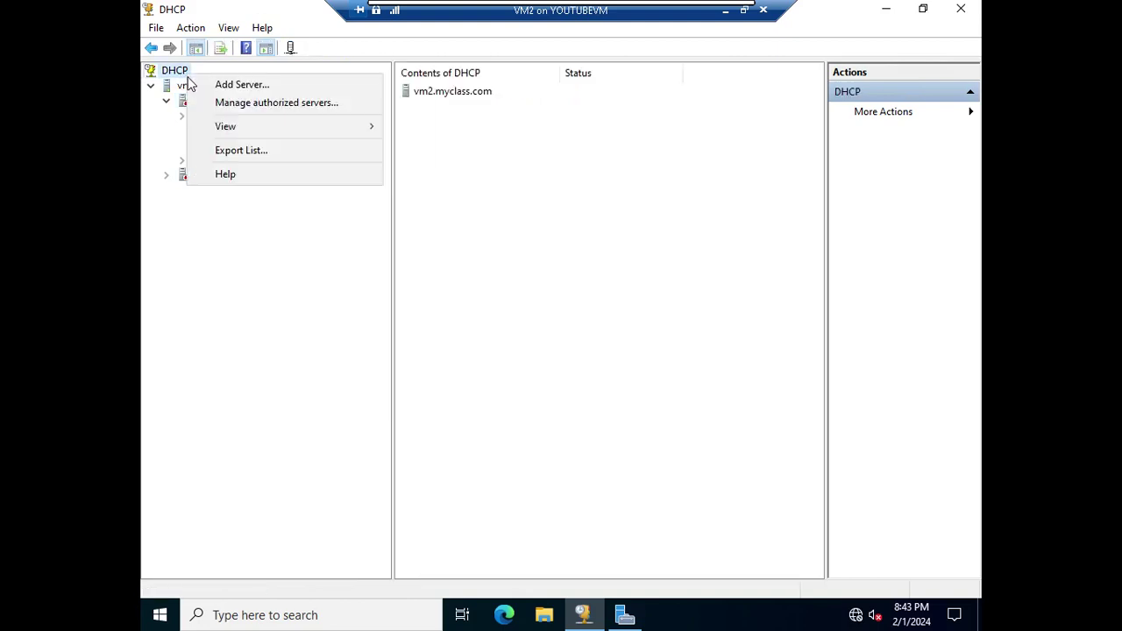
pyautogui.click(220, 281)
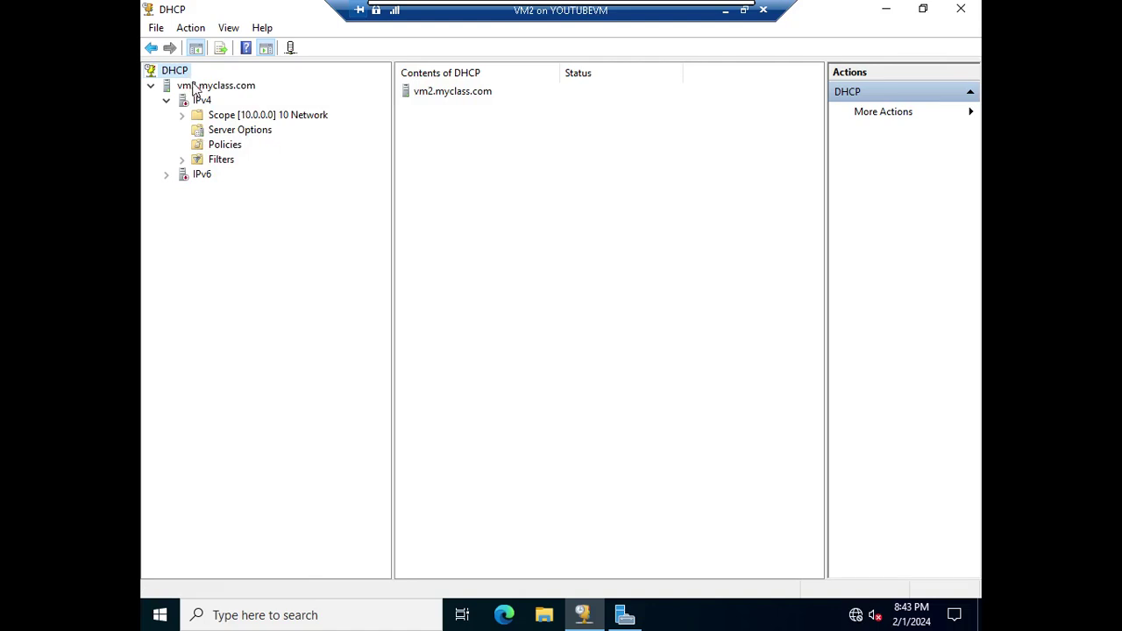
pyautogui.click(211, 86)
pyautogui.rightClick(235, 91)
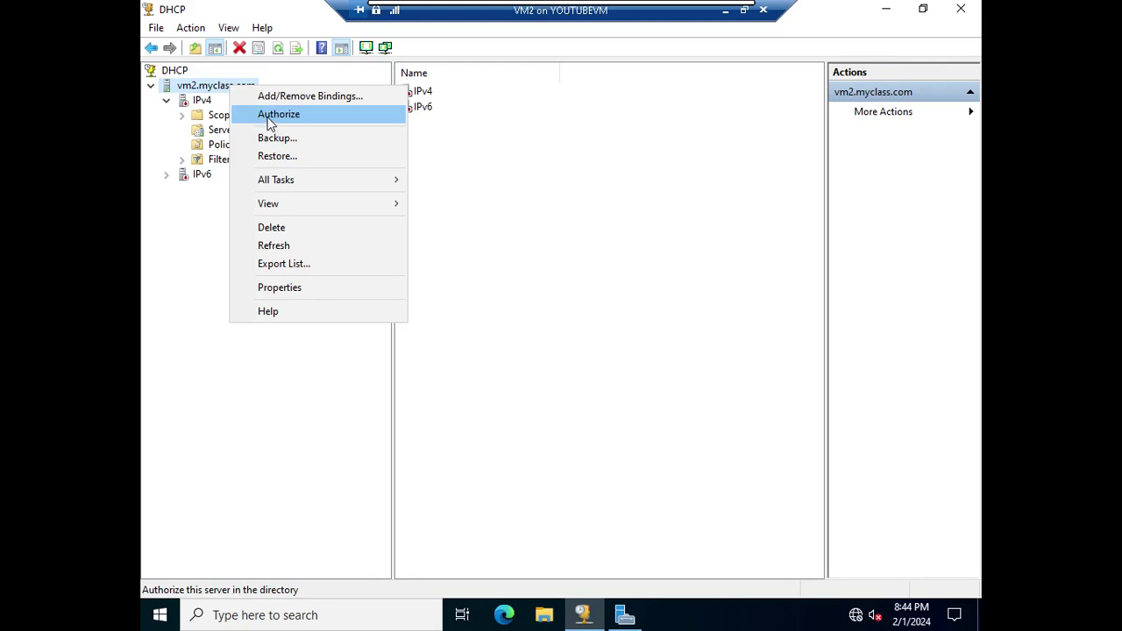
# Authorize vm2.myclass.com in Active Directory and refresh until IPv4 and IPv6 show active
pyautogui.click(276, 117)
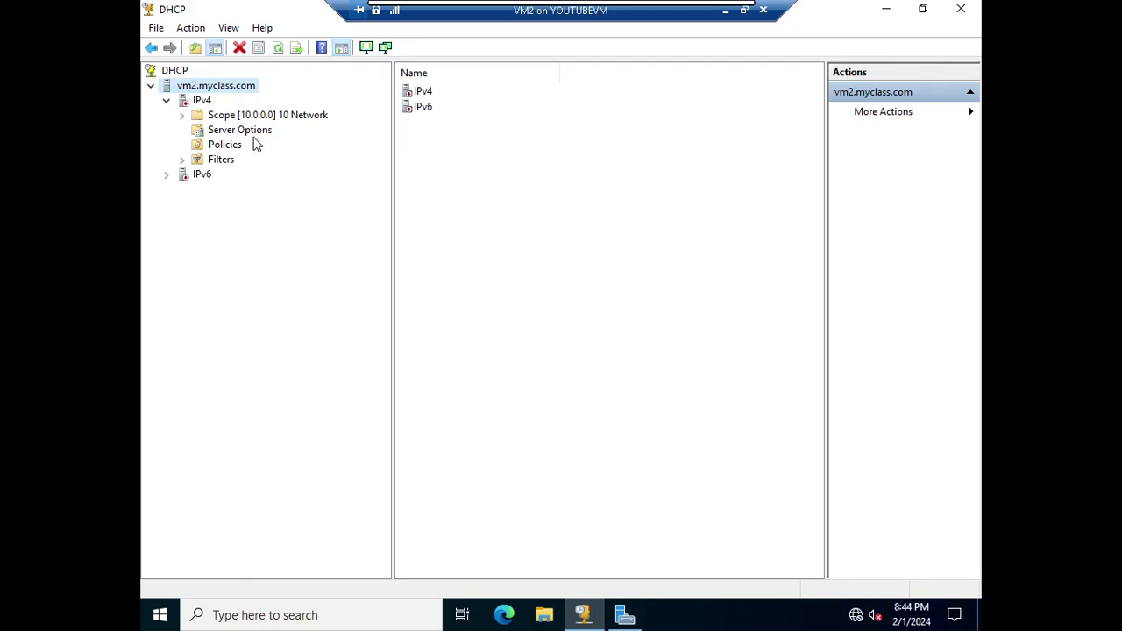
pyautogui.click(278, 49)
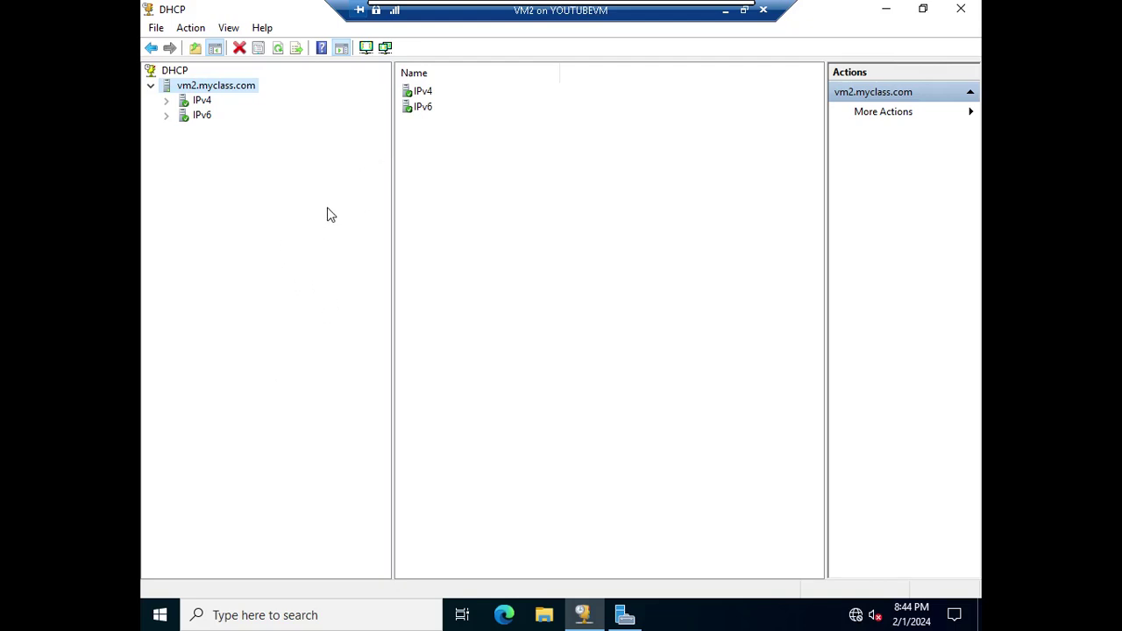
# Browse Scope [10.0.0.0] 10 Network under IPv4, then choose Unauthorize on vm2.myclass.com
pyautogui.click(167, 100)
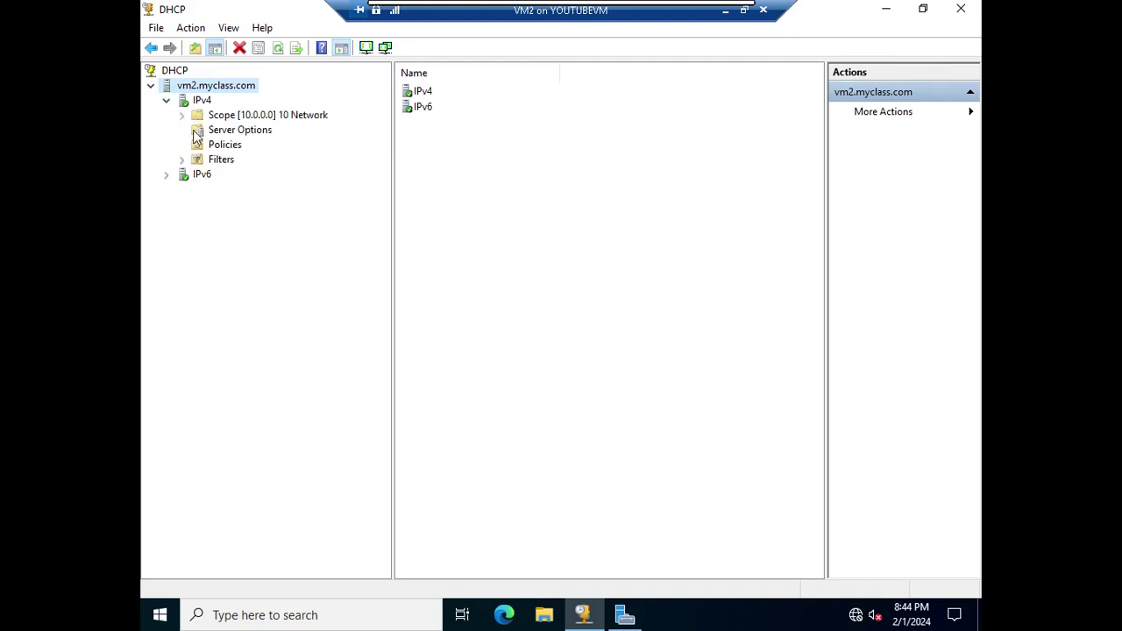
pyautogui.doubleClick(185, 117)
pyautogui.click(183, 117)
pyautogui.click(183, 117)
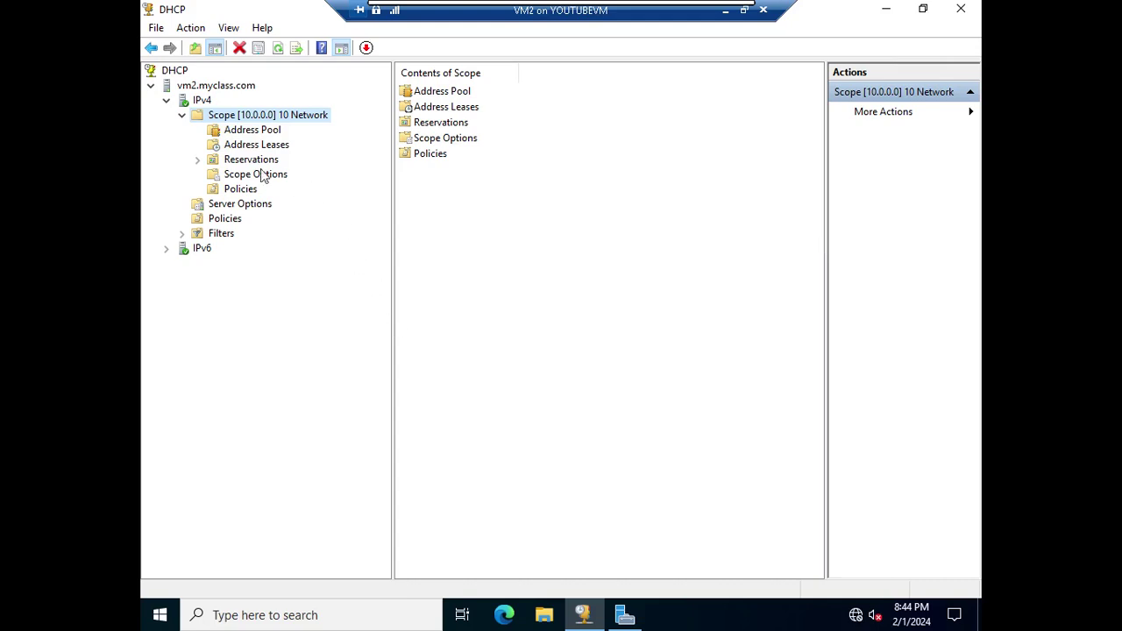
pyautogui.rightClick(244, 89)
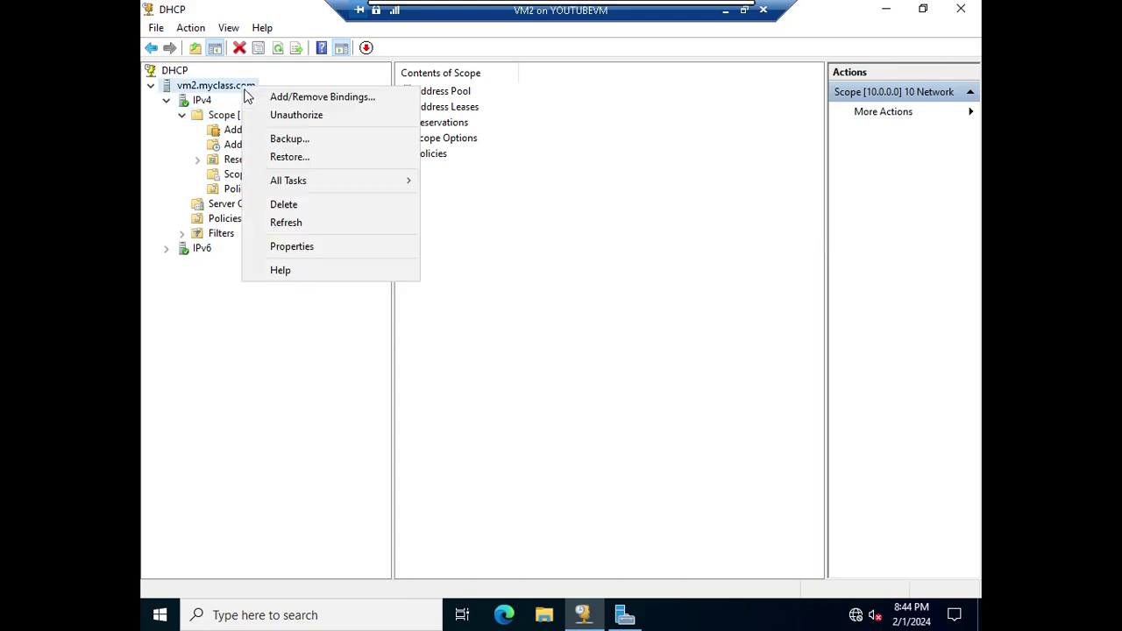
pyautogui.click(293, 115)
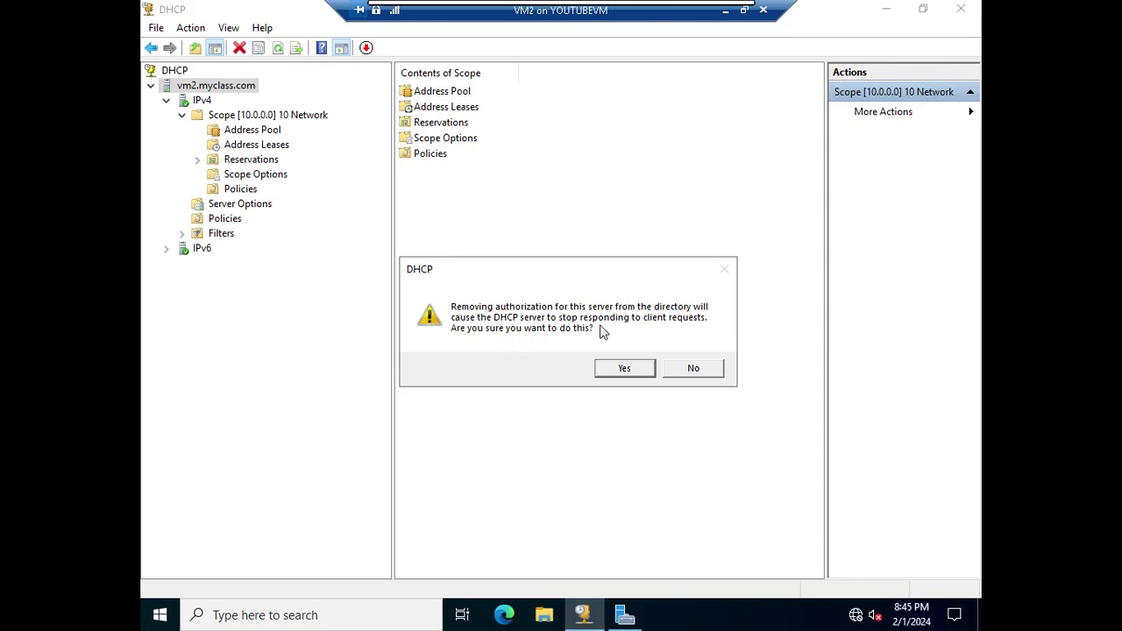
# Confirm unauthorizing vm2.myclass.com and refresh to show its unauthorized status
pyautogui.click(624, 369)
pyautogui.click(278, 51)
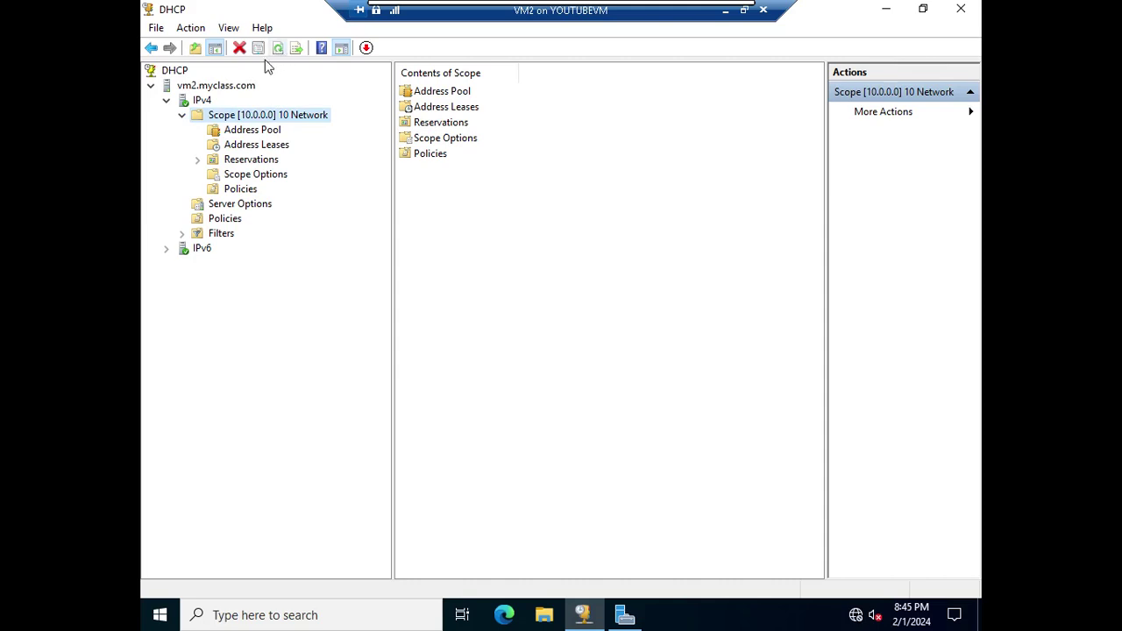
pyautogui.click(219, 88)
pyautogui.click(278, 50)
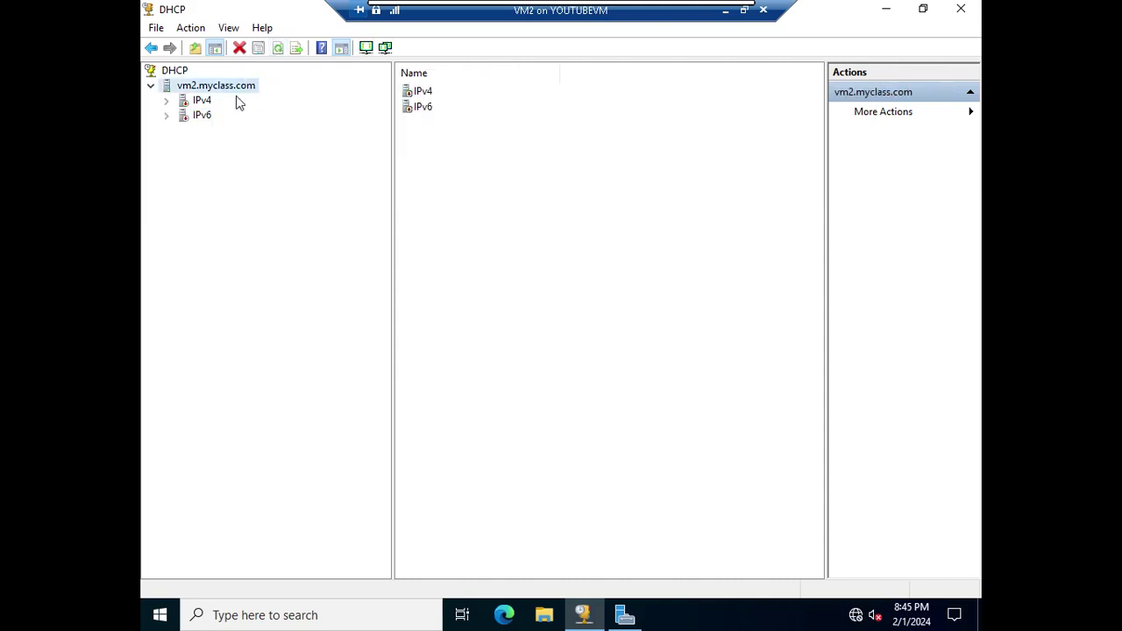
# Expand IPv4 and authorize vm2.myclass.com again
pyautogui.click(166, 100)
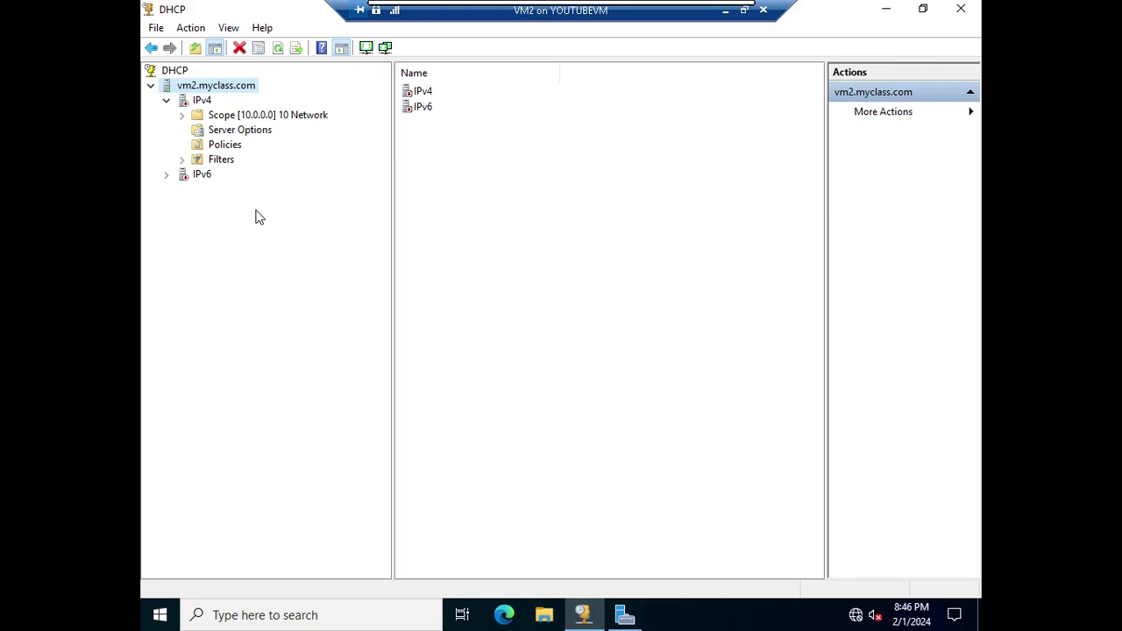
pyautogui.rightClick(239, 87)
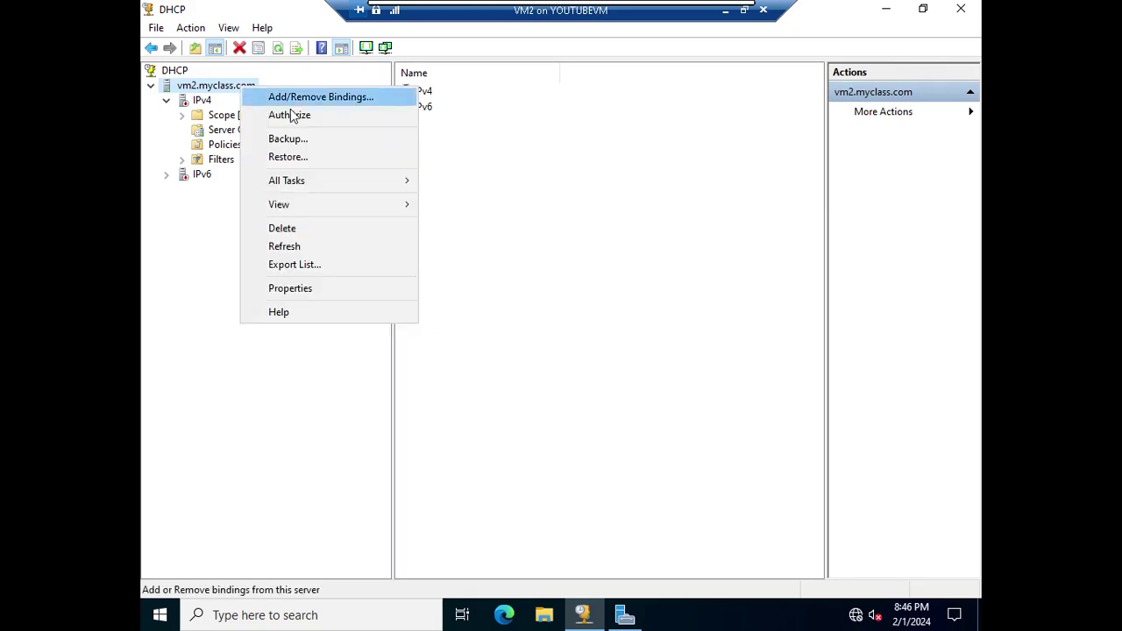
pyautogui.click(289, 116)
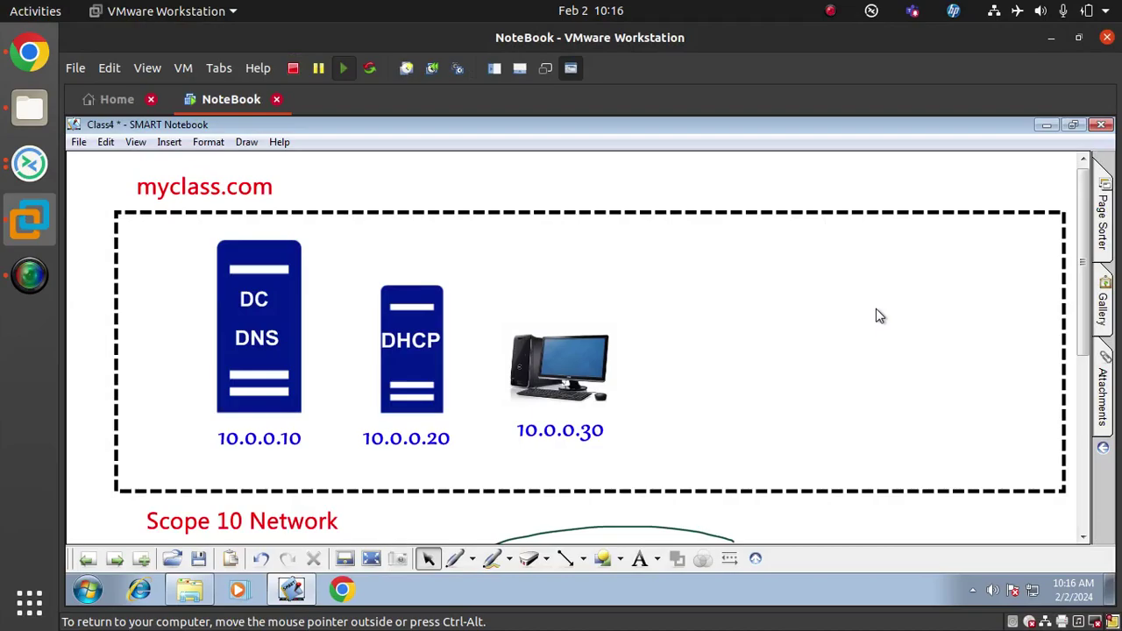
# With the VM full screen, go to the DHCP diagram page and clear it
pyautogui.hotkey('ctrl', 'alt', 'Return')
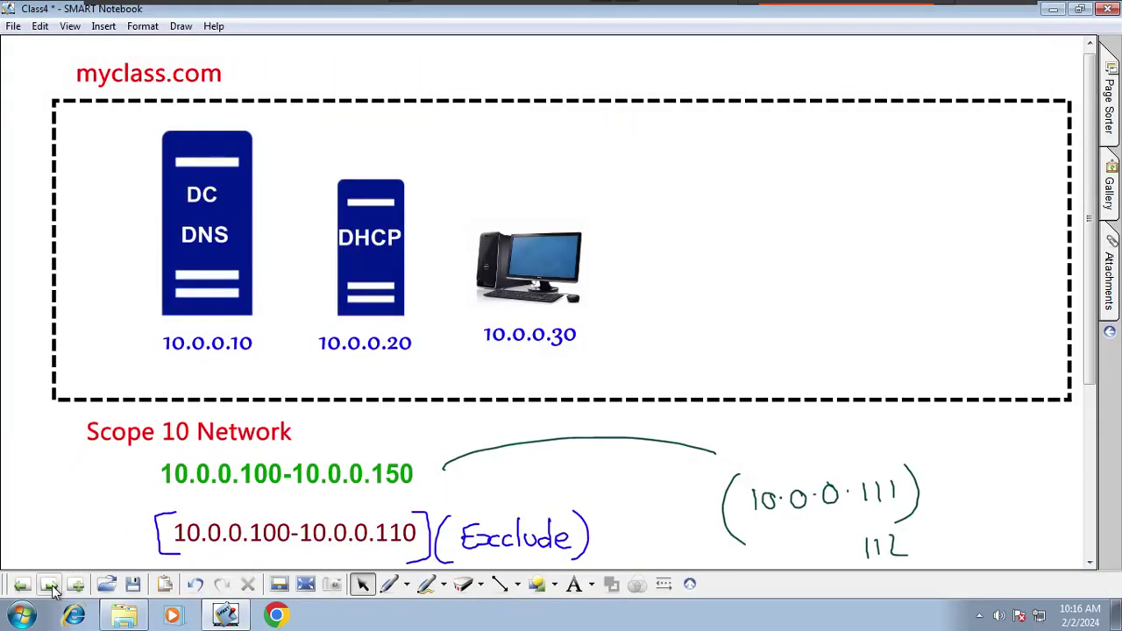
pyautogui.click(49, 585)
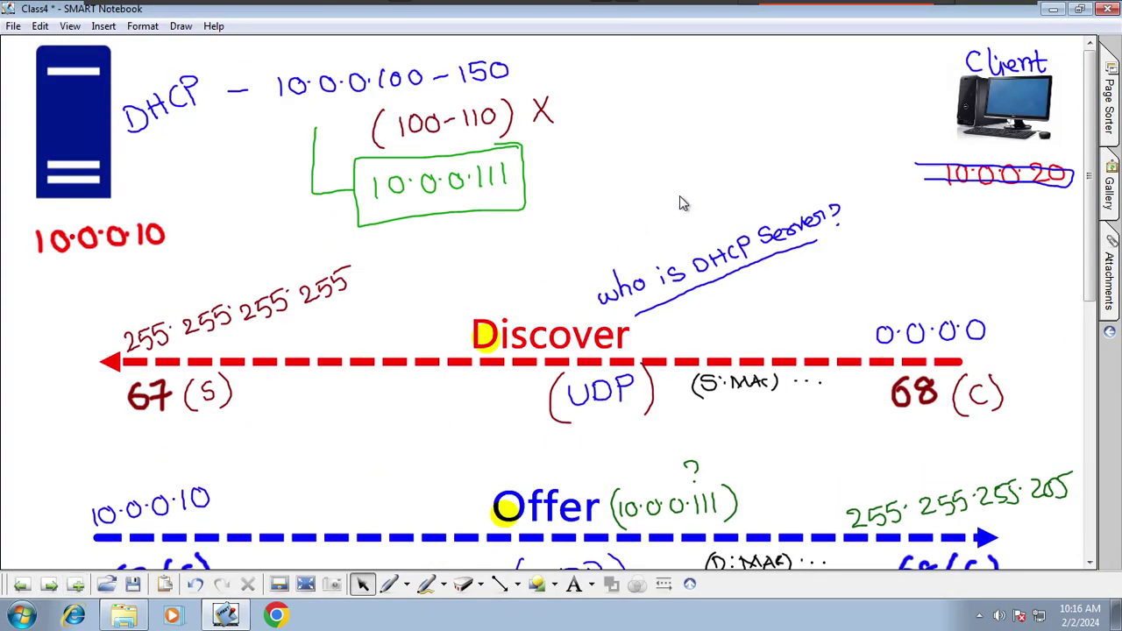
pyautogui.rightClick(699, 226)
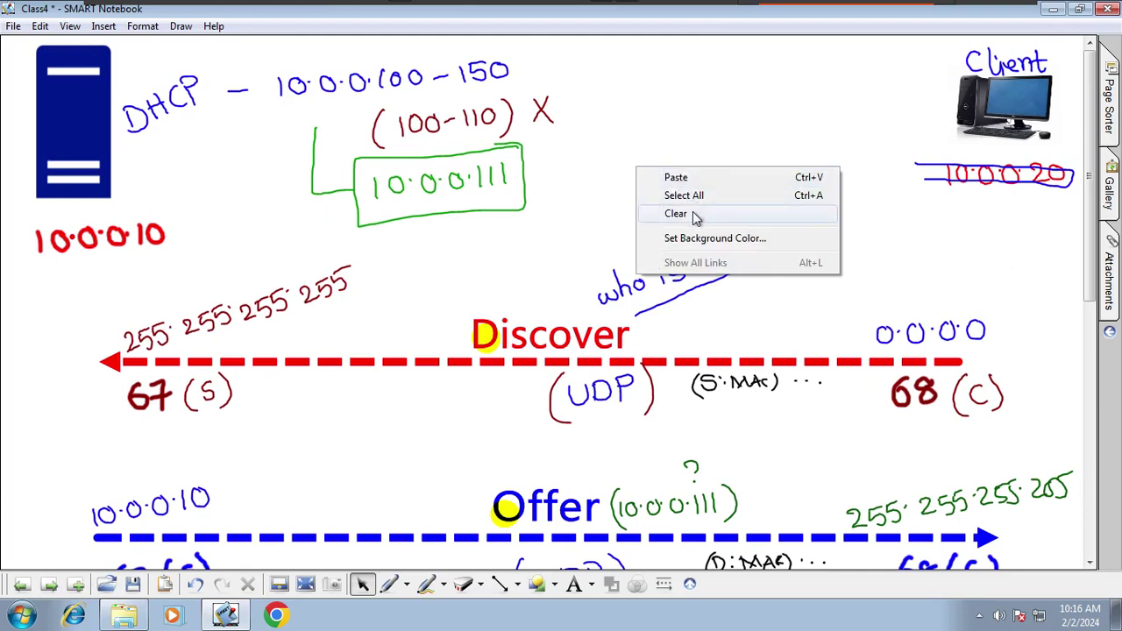
pyautogui.click(695, 216)
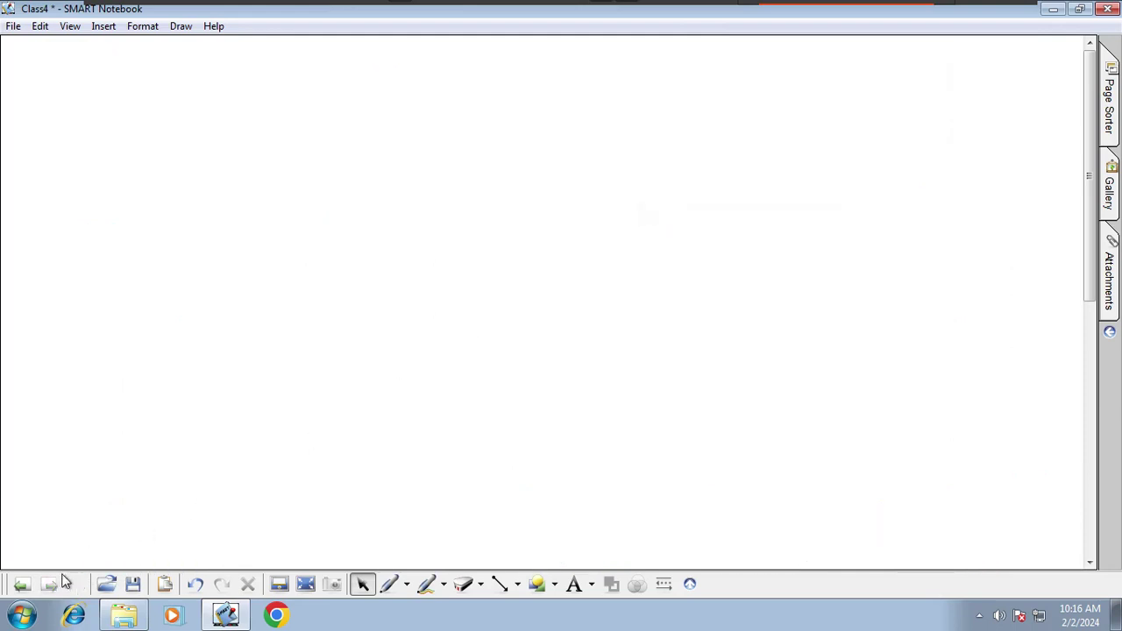
# Draw three rectangles with the square shape: one large at left, two stacked at right
pyautogui.click(555, 585)
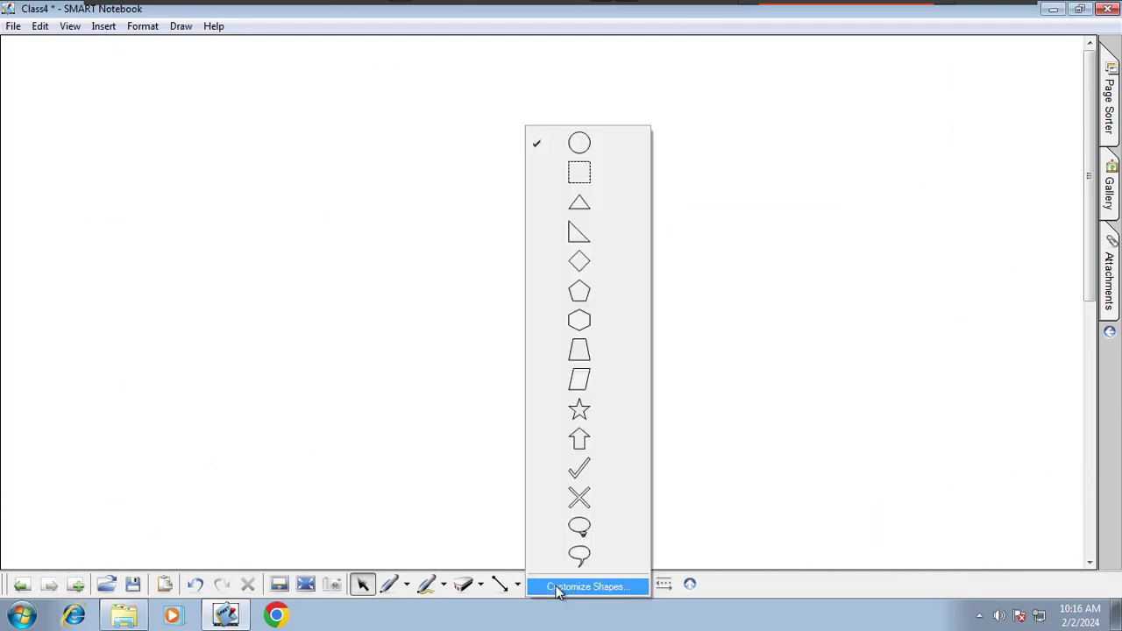
pyautogui.click(558, 588)
pyautogui.click(772, 464)
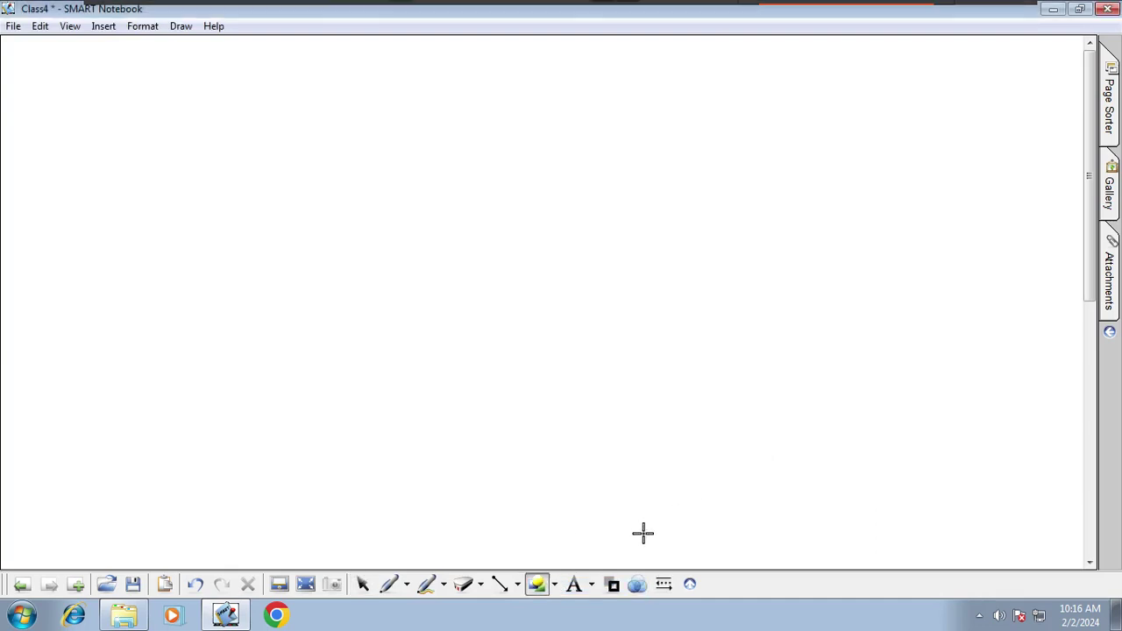
pyautogui.click(555, 587)
pyautogui.click(579, 170)
pyautogui.moveTo(86, 70); pyautogui.dragTo(147, 132)
pyautogui.moveTo(191, 162); pyautogui.dragTo(431, 308)
pyautogui.moveTo(625, 55)
pyautogui.mouseDown()
pyautogui.moveTo(894, 271)
pyautogui.moveTo(982, 294)
pyautogui.mouseUp()
pyautogui.moveTo(626, 319); pyautogui.dragTo(996, 568)
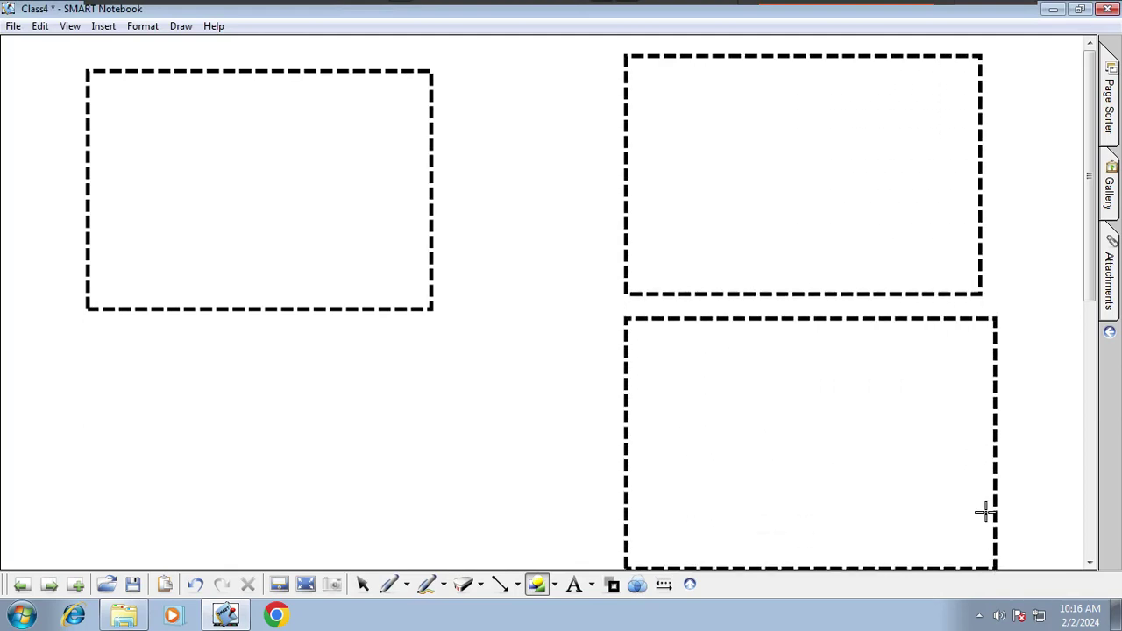